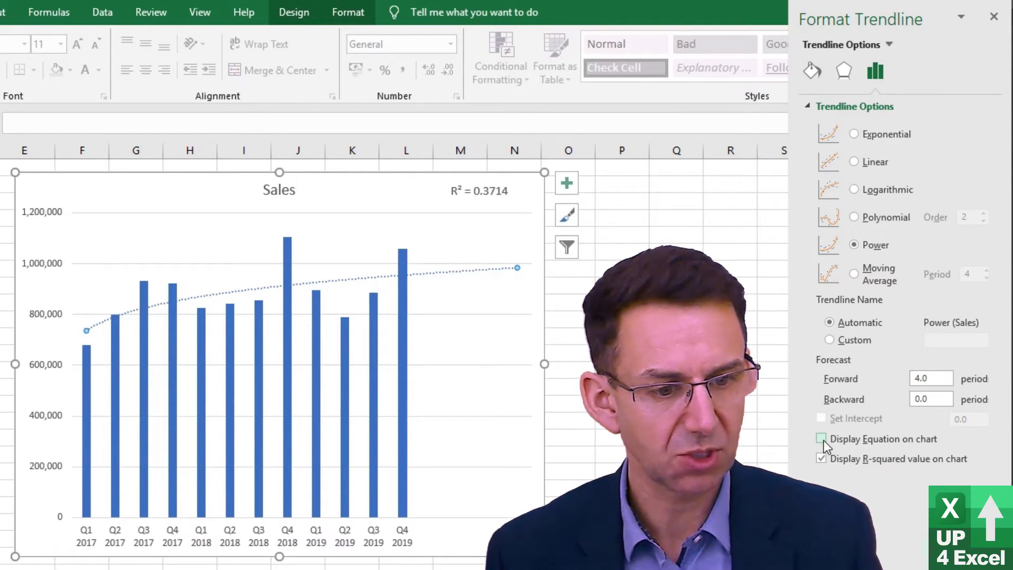
# Step: Show the trendline equation, move its label into the plot area, and enlarge it to 16 pt
pyautogui.click(821, 438)
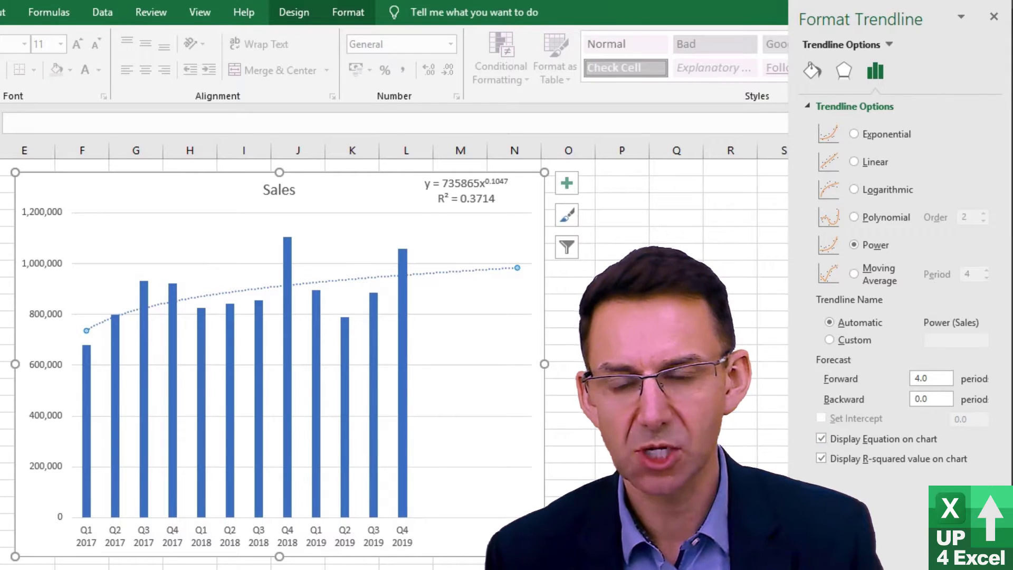
pyautogui.moveTo(486, 204); pyautogui.dragTo(371, 235)
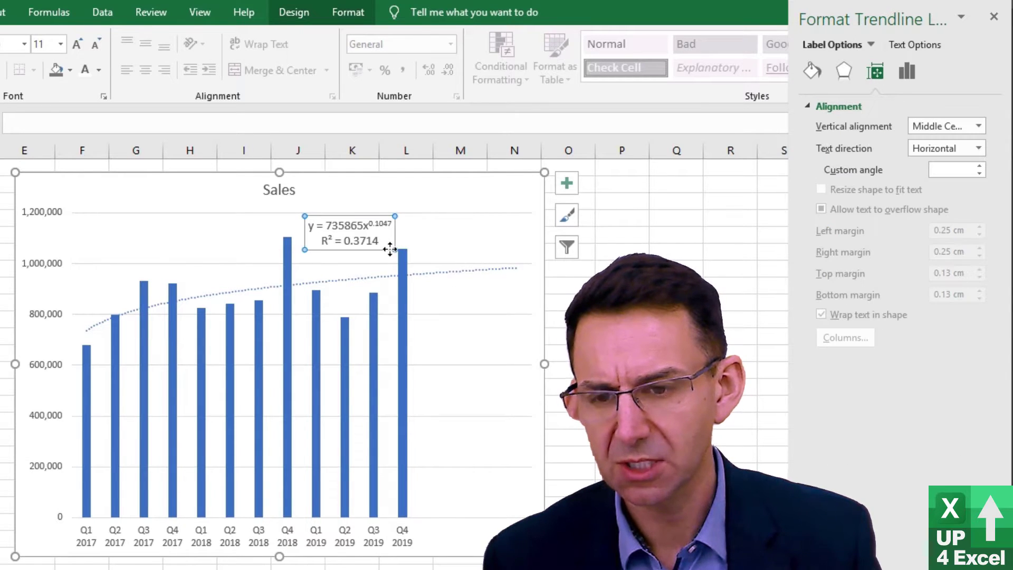
pyautogui.click(80, 44)
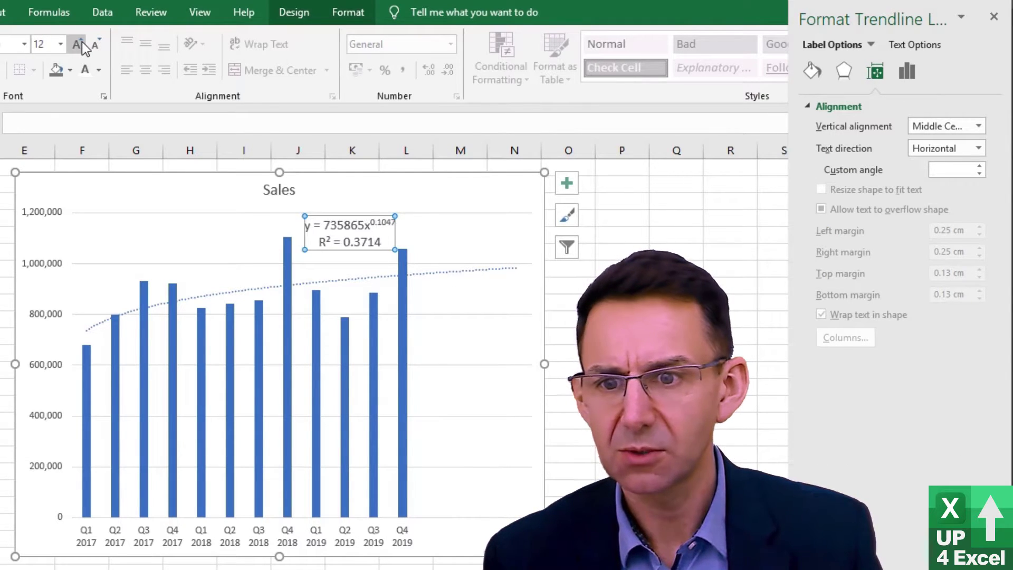
pyautogui.click(79, 45)
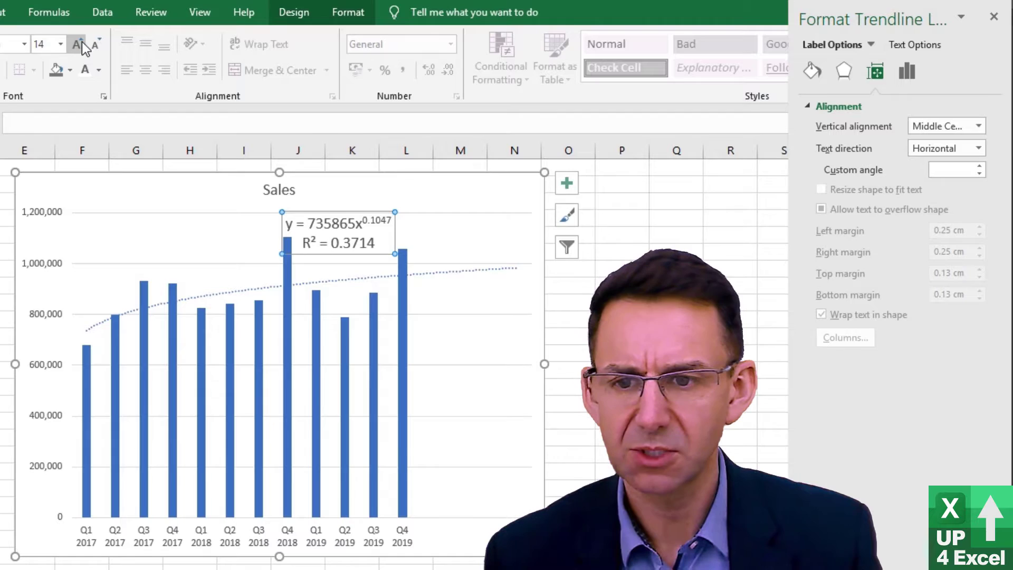
pyautogui.click(78, 44)
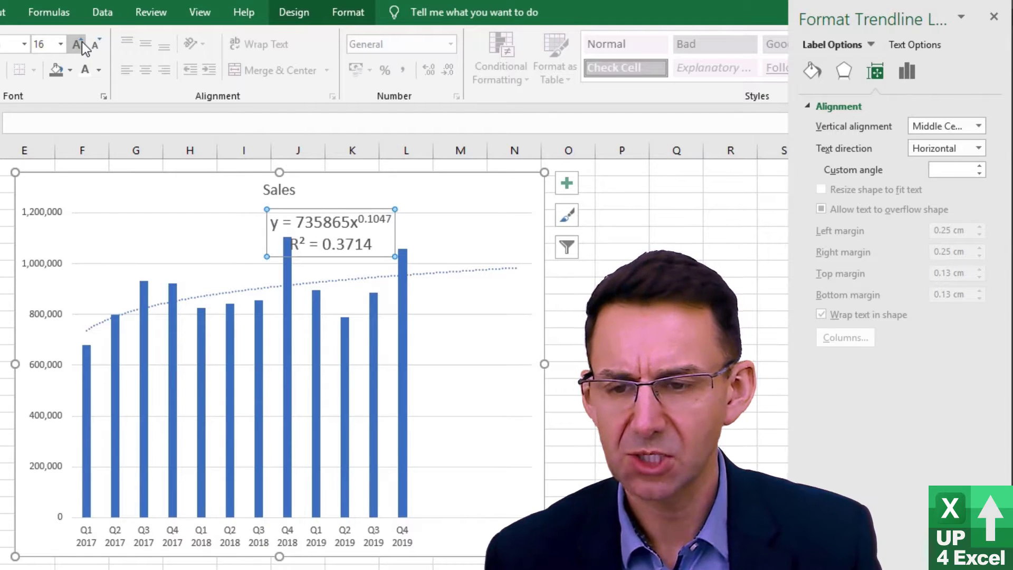
pyautogui.click(333, 224)
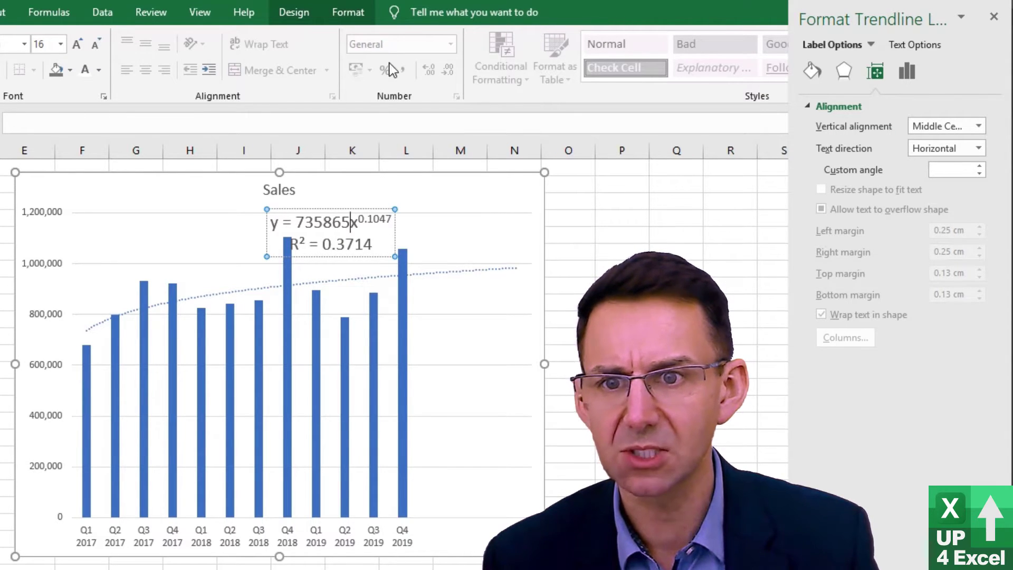
pyautogui.click(341, 240)
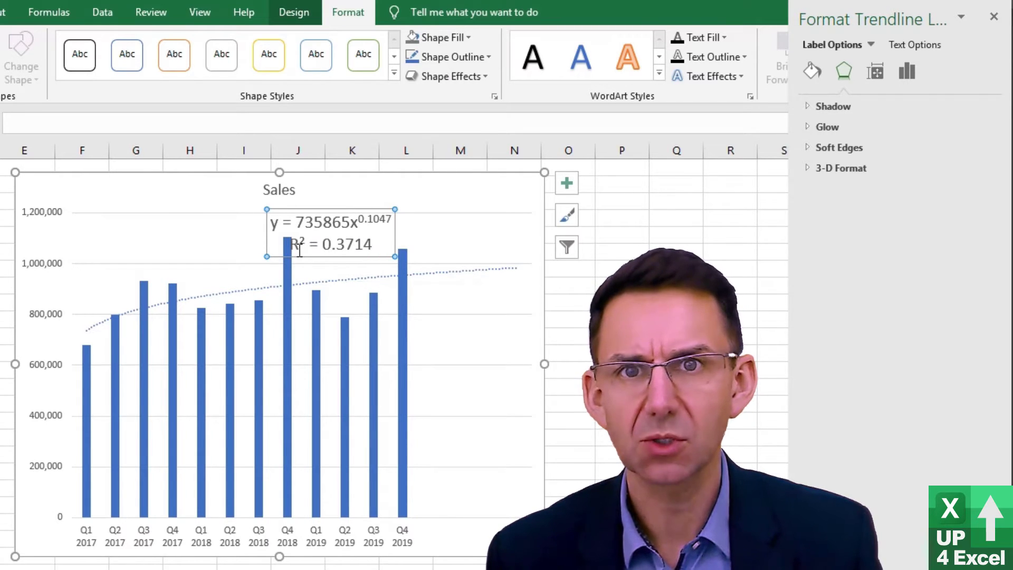
# Step: Format the equation label as Number, raising decimal places from 10 to 15
pyautogui.click(905, 78)
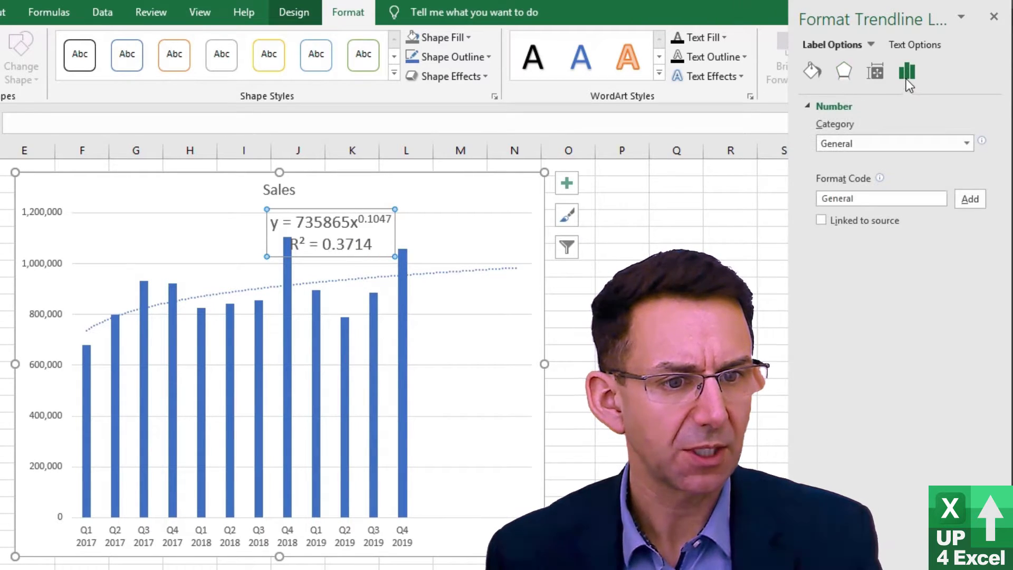
pyautogui.click(966, 143)
pyautogui.click(893, 176)
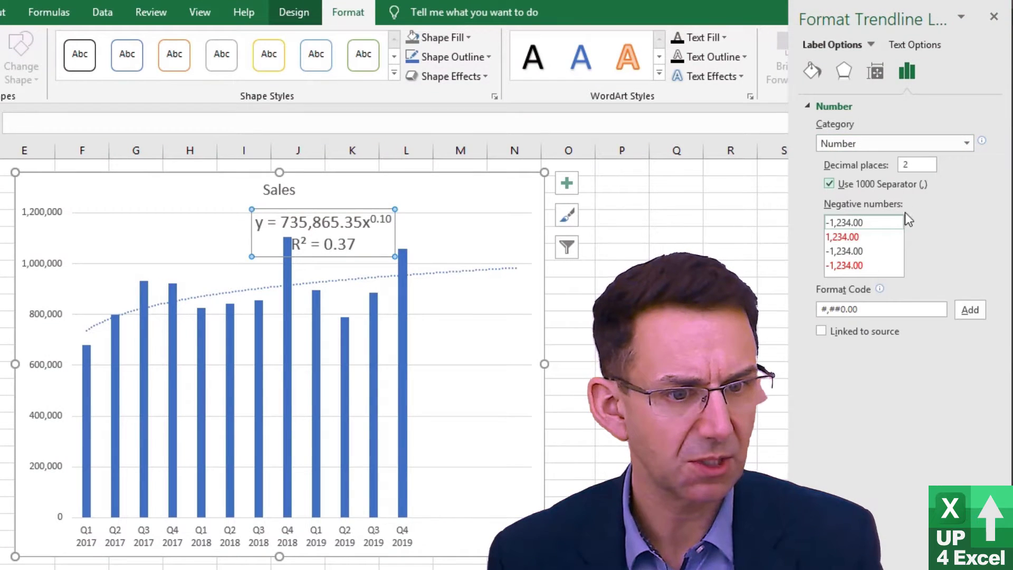
pyautogui.doubleClick(913, 165)
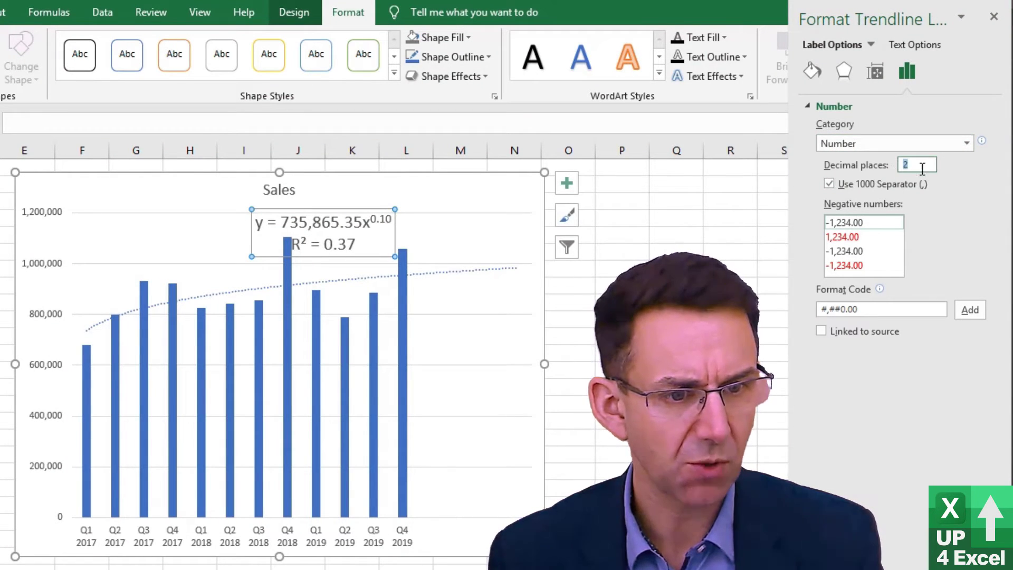
pyautogui.moveTo(999, 201)
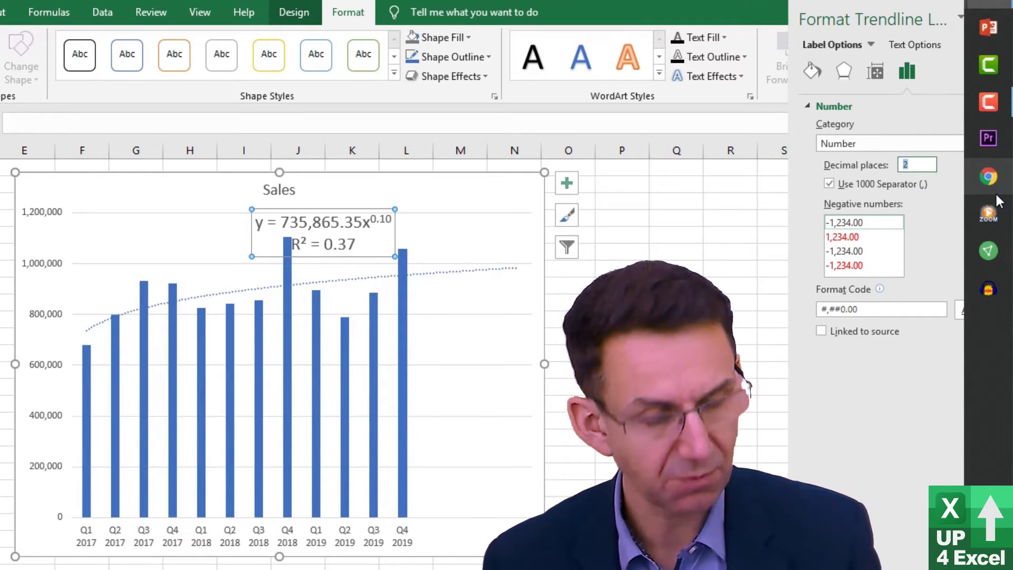
pyautogui.write('10')
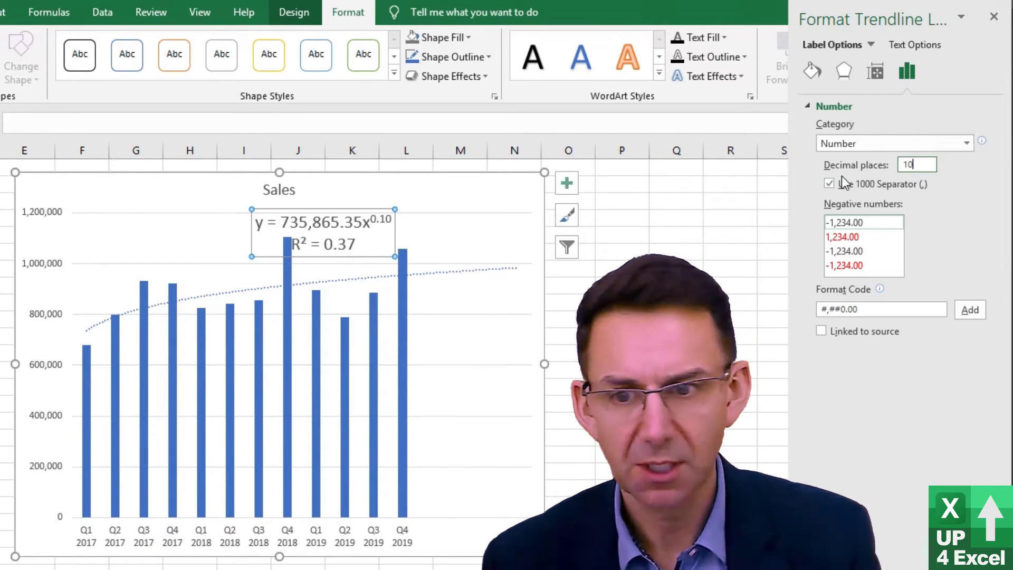
pyautogui.press('Return')
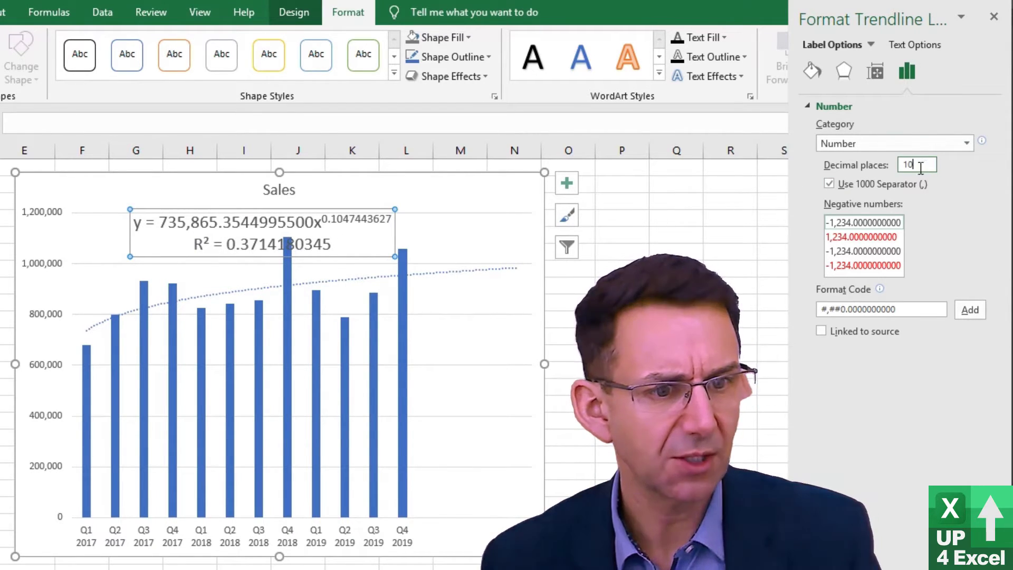
pyautogui.write('15')
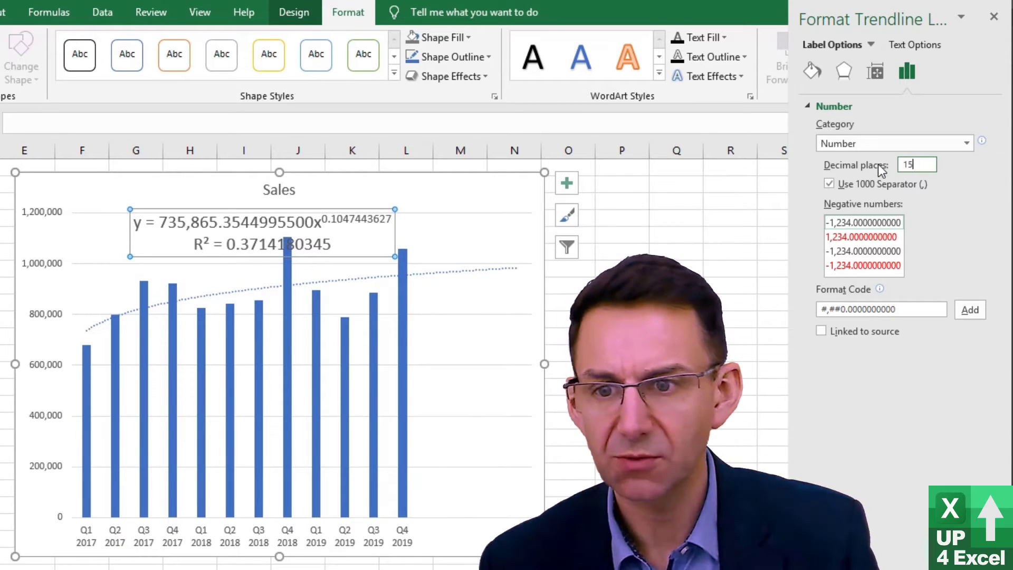
pyautogui.press('Return')
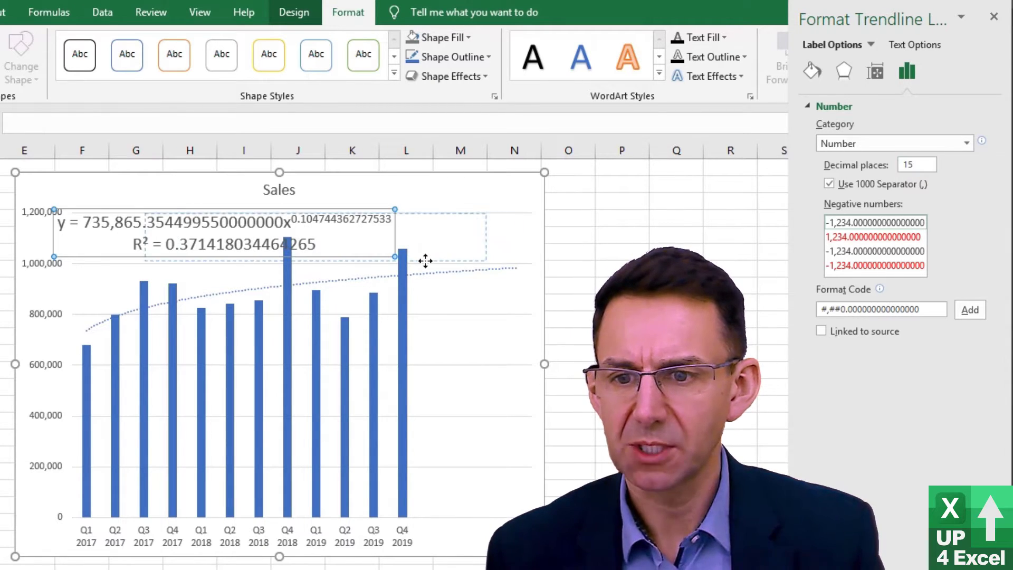
# Step: Copy the label's equation line into D20, then shift the chart right of the data
pyautogui.moveTo(344, 249); pyautogui.dragTo(428, 231)
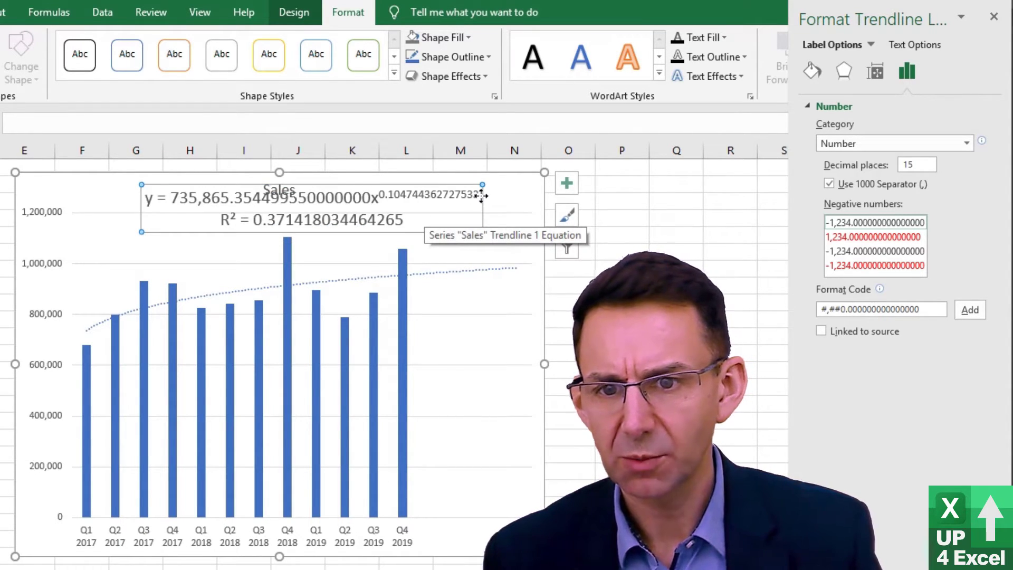
pyautogui.click(165, 197)
pyautogui.tripleClick(165, 197)
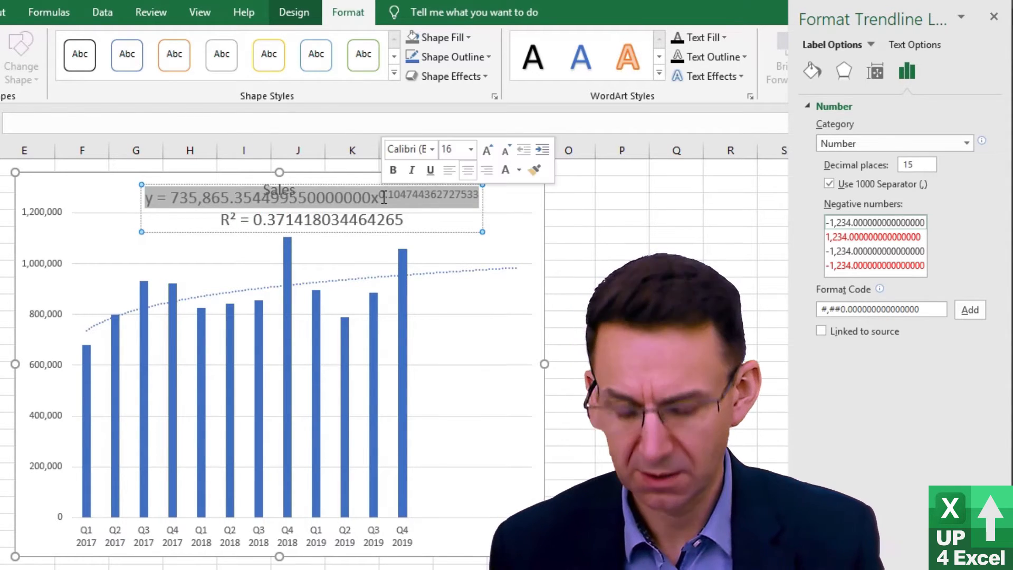
pyautogui.hotkey('ctrl', 'c')
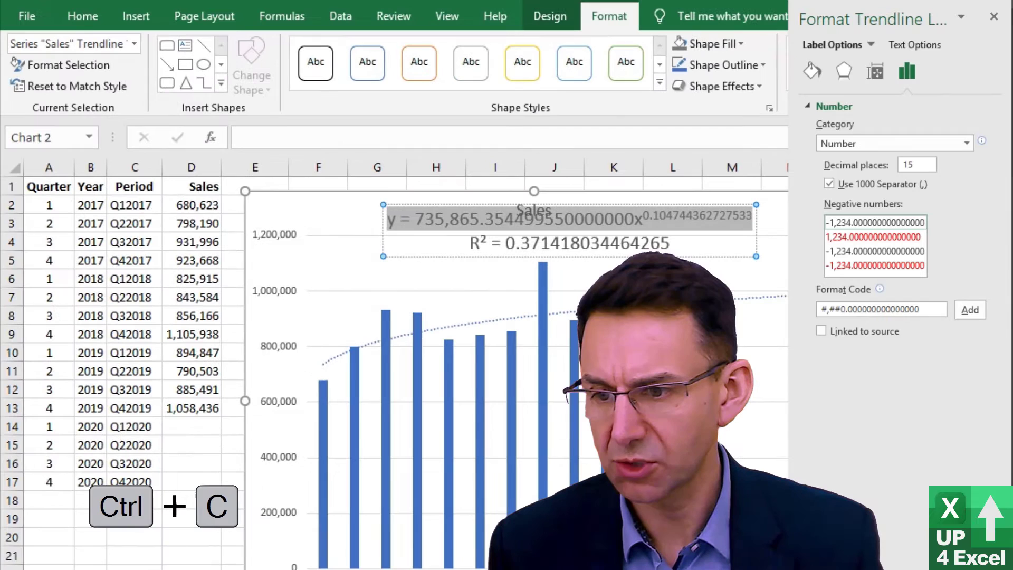
pyautogui.click(186, 533)
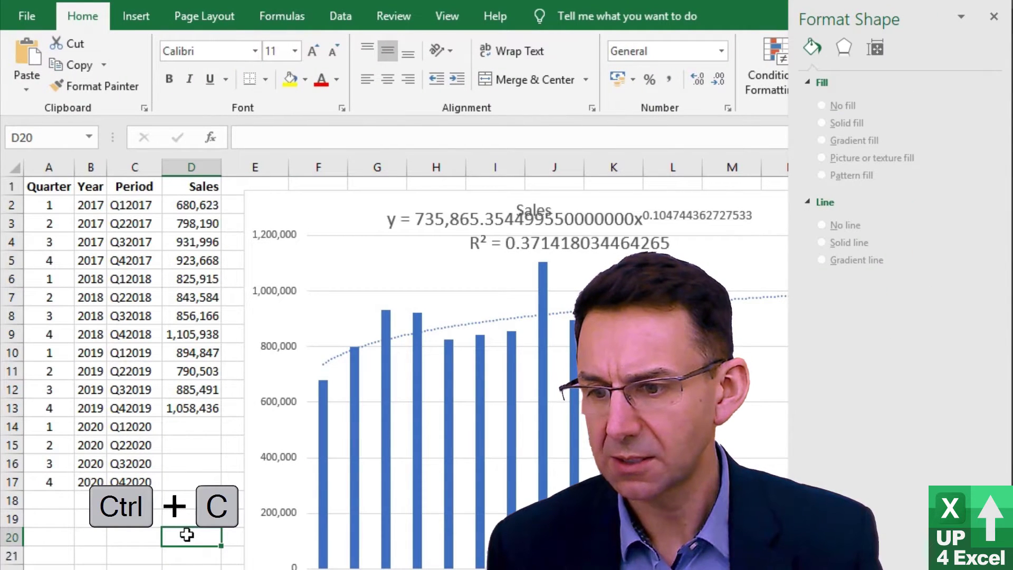
pyautogui.rightClick(185, 533)
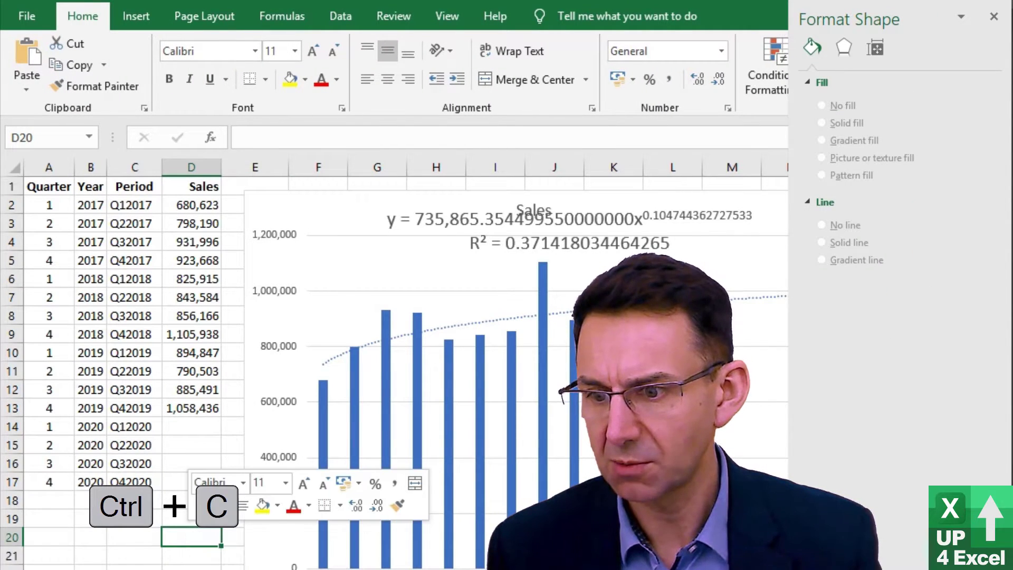
pyautogui.click(232, 568)
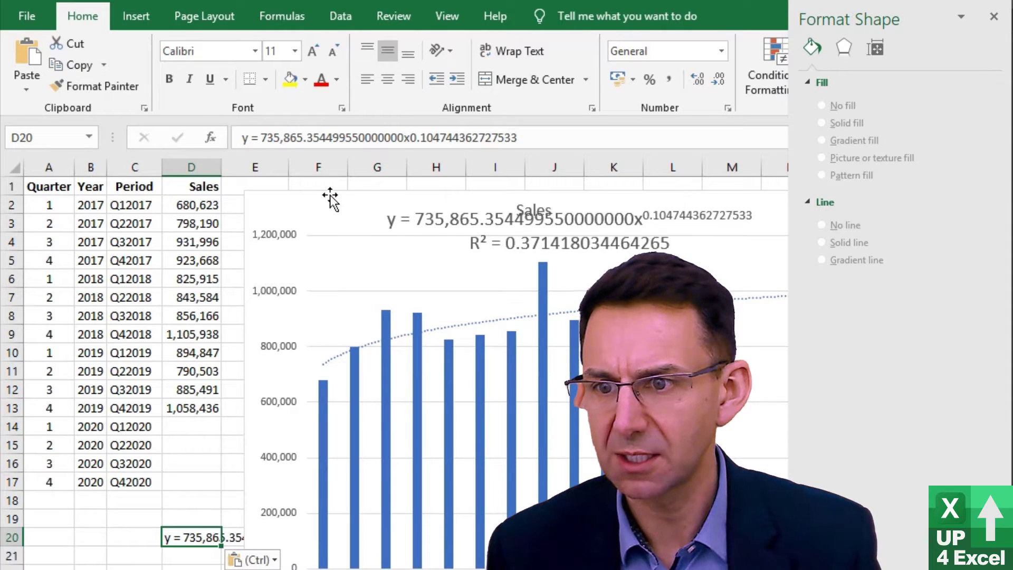
pyautogui.moveTo(371, 198); pyautogui.dragTo(588, 192)
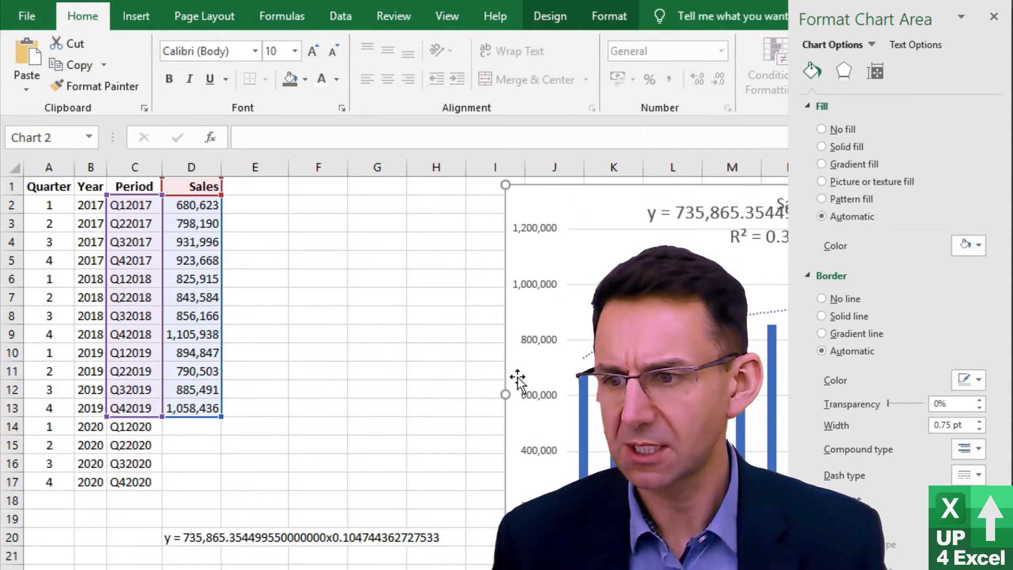
# Step: Add a bold Forecast heading in E1 and right-align column E
pyautogui.click(264, 187)
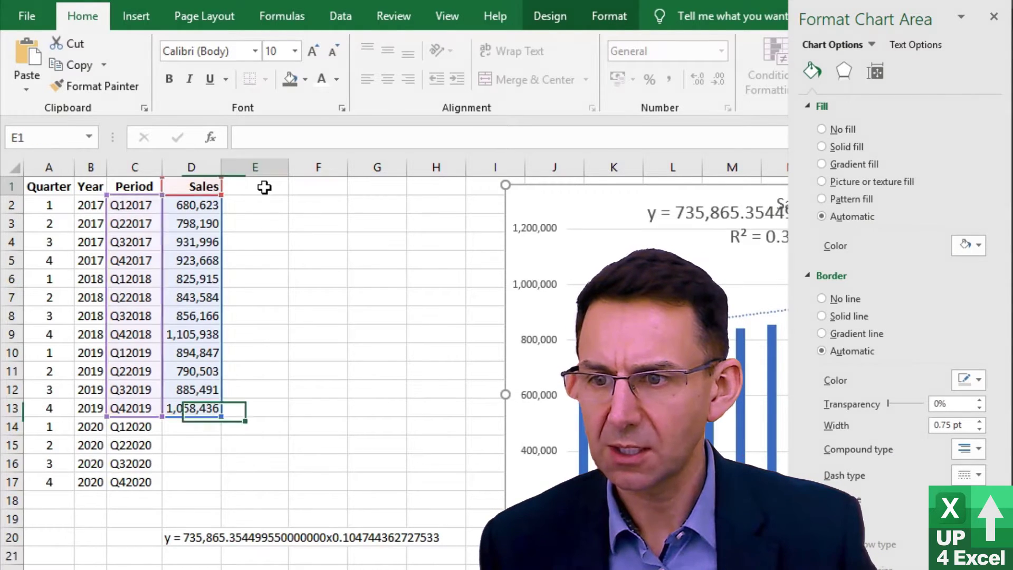
pyautogui.write('Forecast')
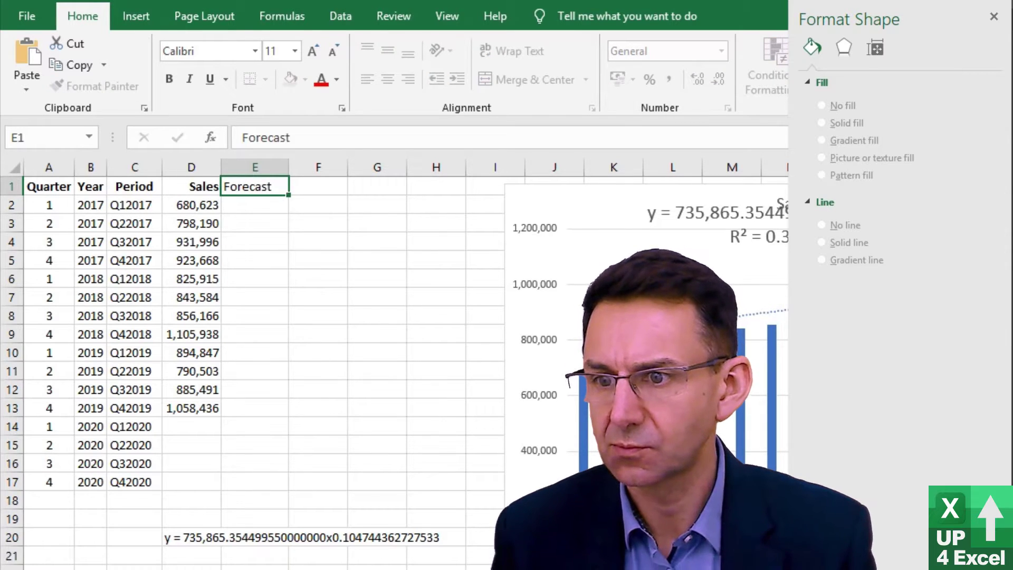
pyautogui.press('Return')
pyautogui.press('Up')
pyautogui.hotkey('ctrl', 'b')
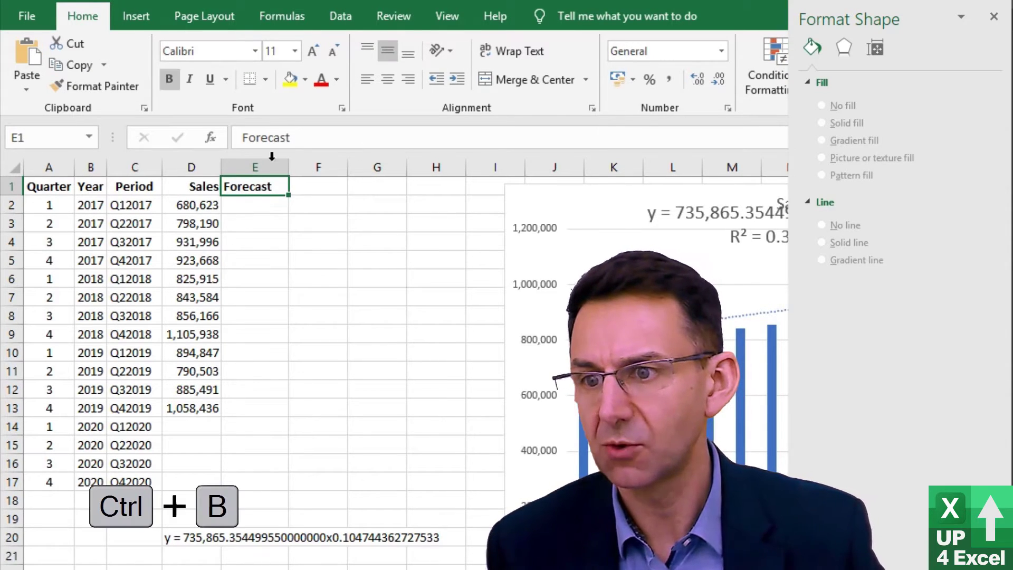
pyautogui.click(264, 167)
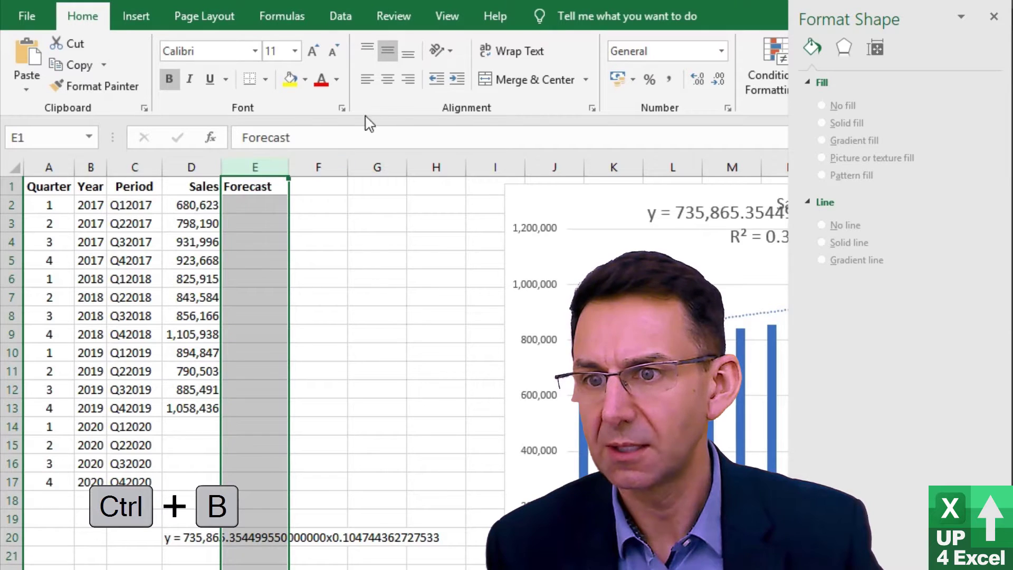
pyautogui.click(408, 80)
# Step: Enter the Index heading in cell F1
pyautogui.click(314, 189)
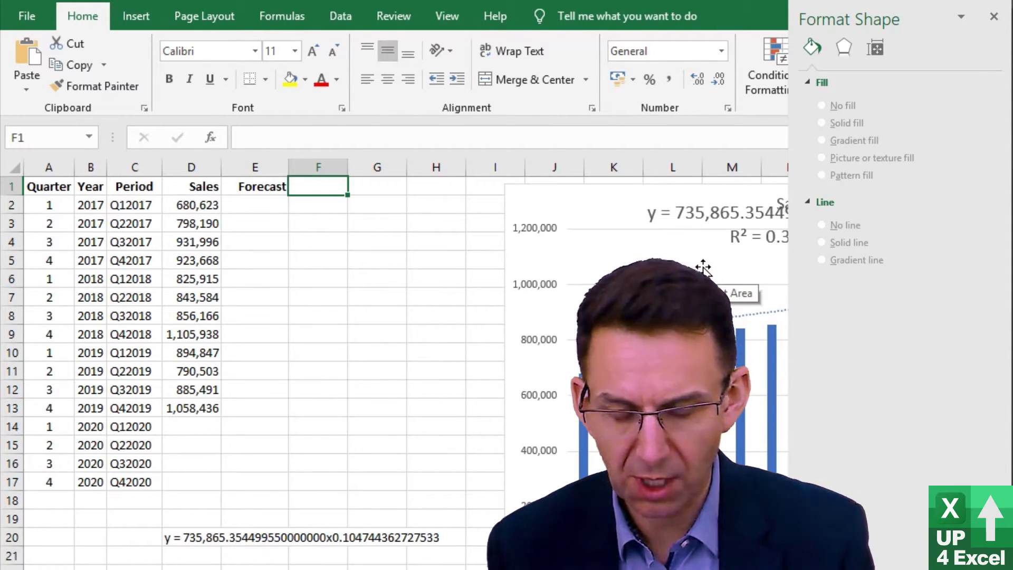
pyautogui.write('Index')
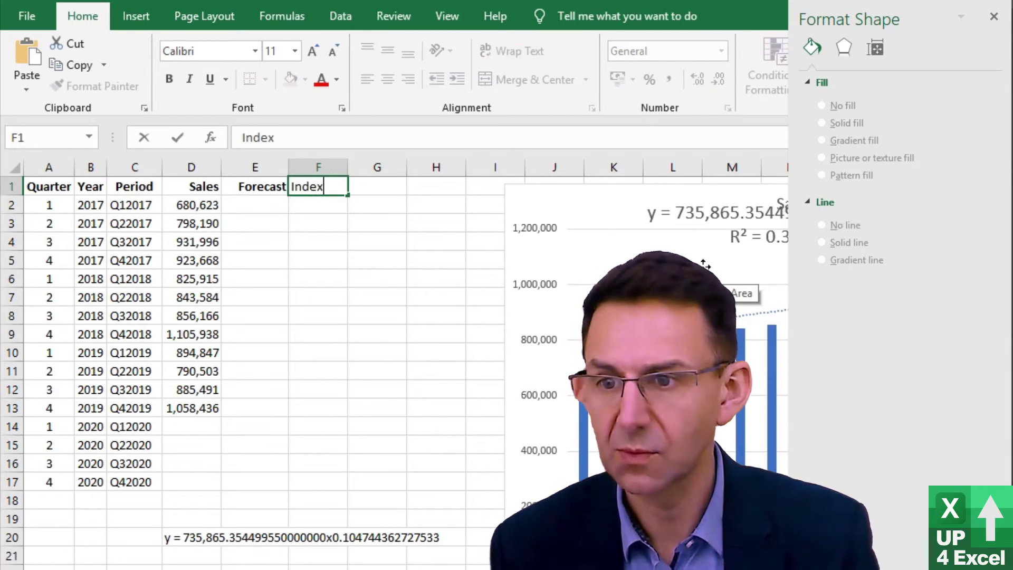
pyautogui.press('Return')
pyautogui.press('Up')
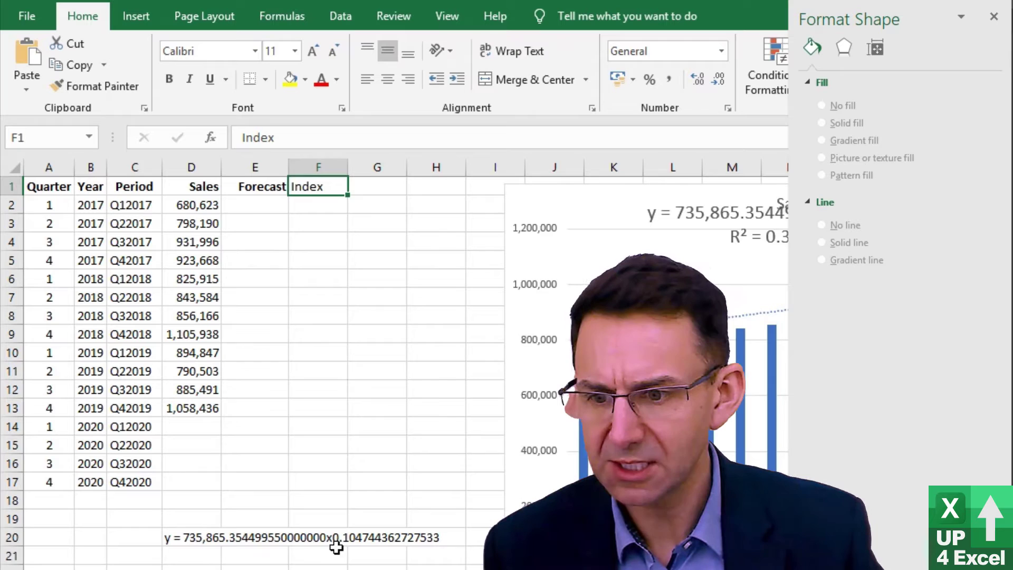
# Step: Start editing the equation in D20, selecting its x
pyautogui.click(175, 538)
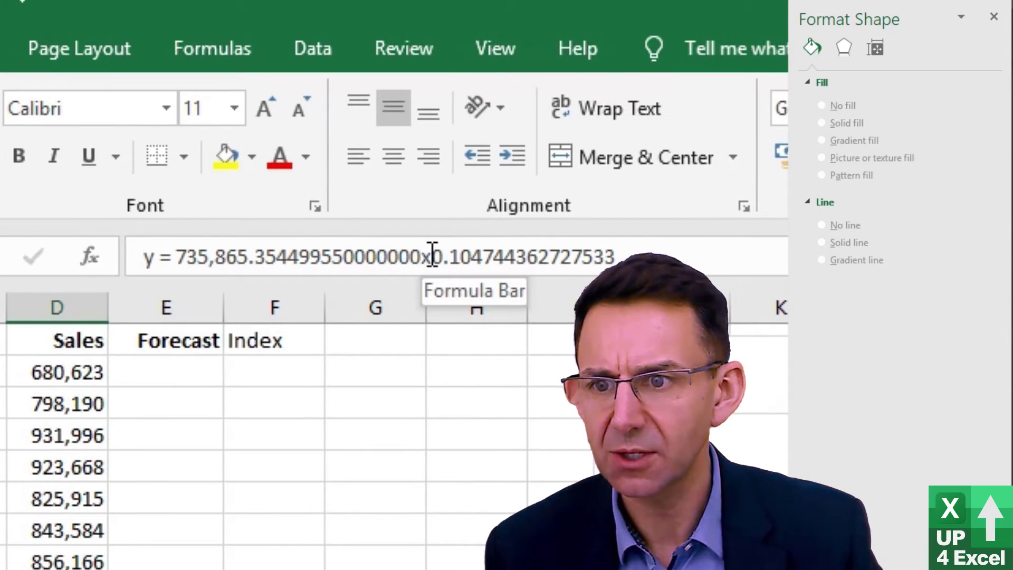
pyautogui.click(424, 254)
pyautogui.hotkey('shift', 'Right')
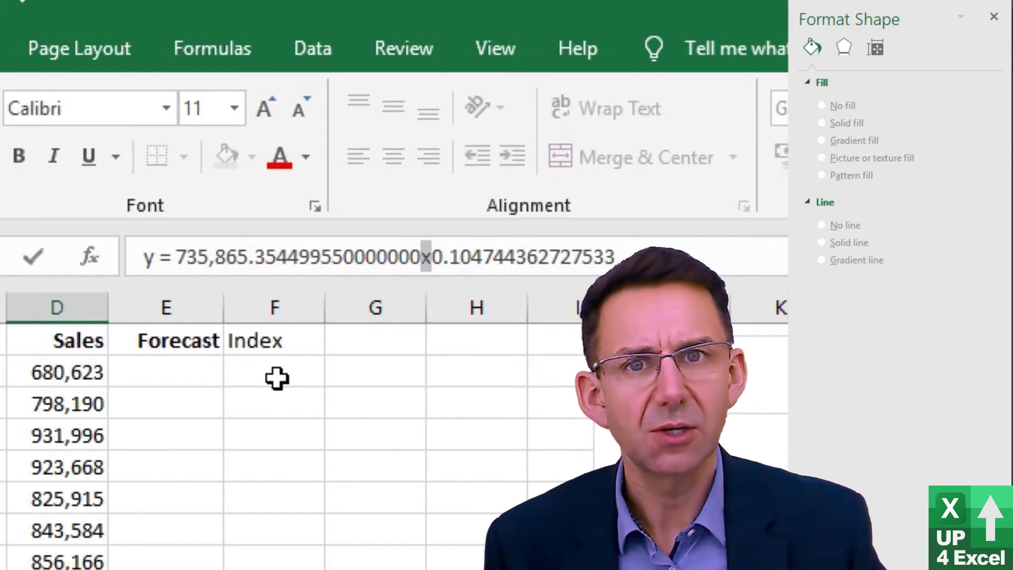
# Step: Number the Index column from 1 in F2 using =F2+1, filled down to 16 at Q42020
pyautogui.click(286, 339)
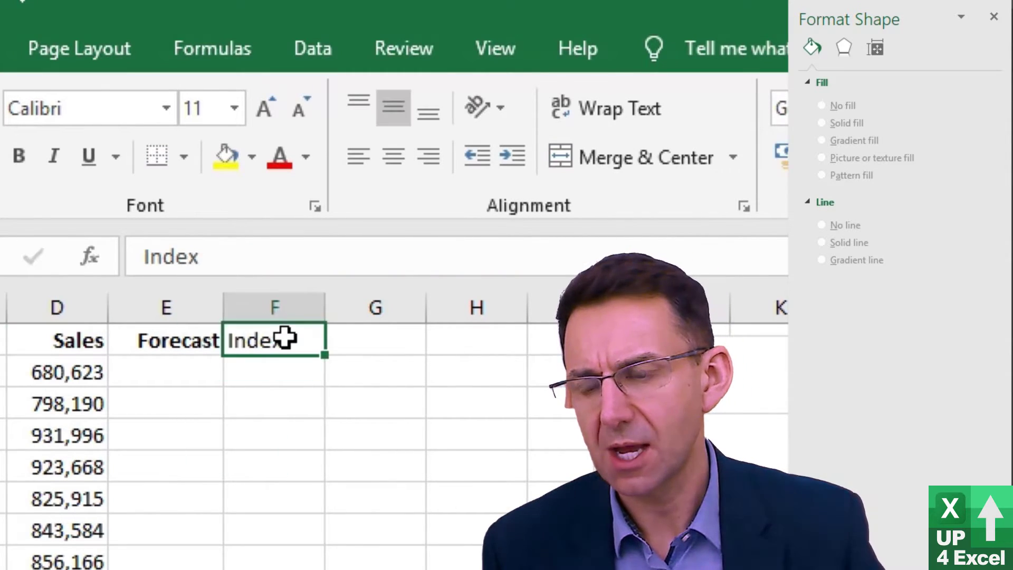
pyautogui.press('Down')
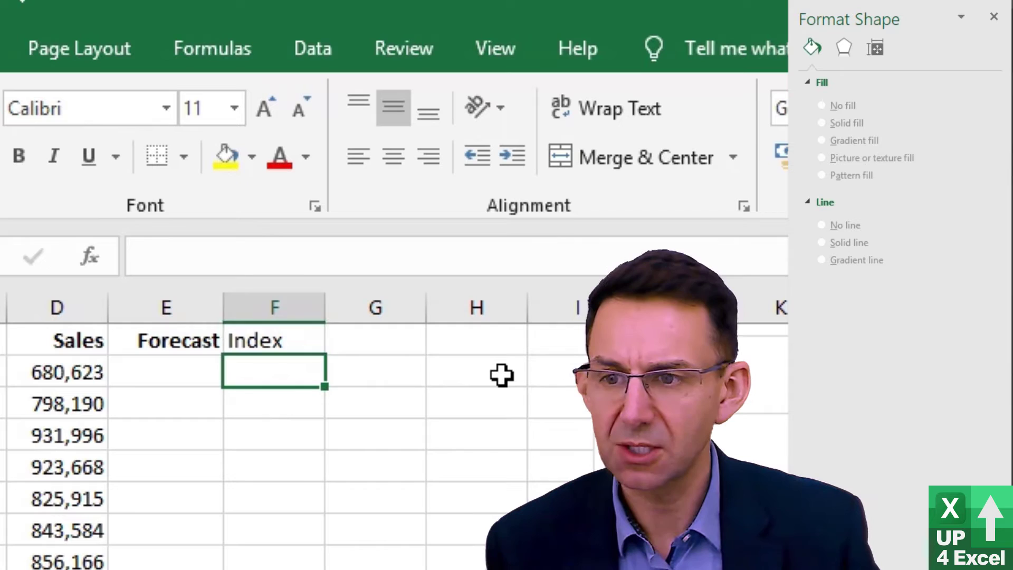
pyautogui.write('1')
pyautogui.press('Return')
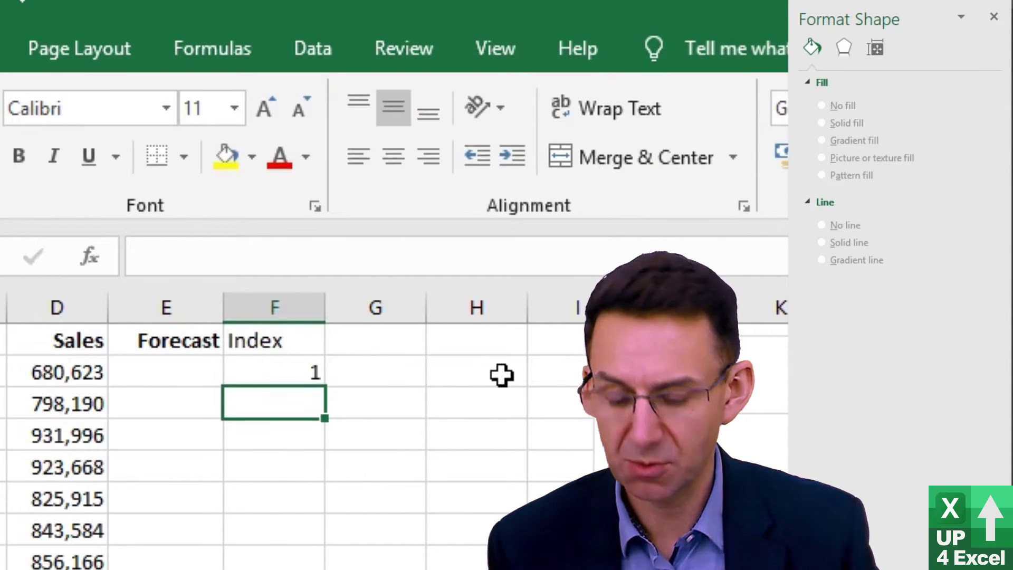
pyautogui.write('=F2+1')
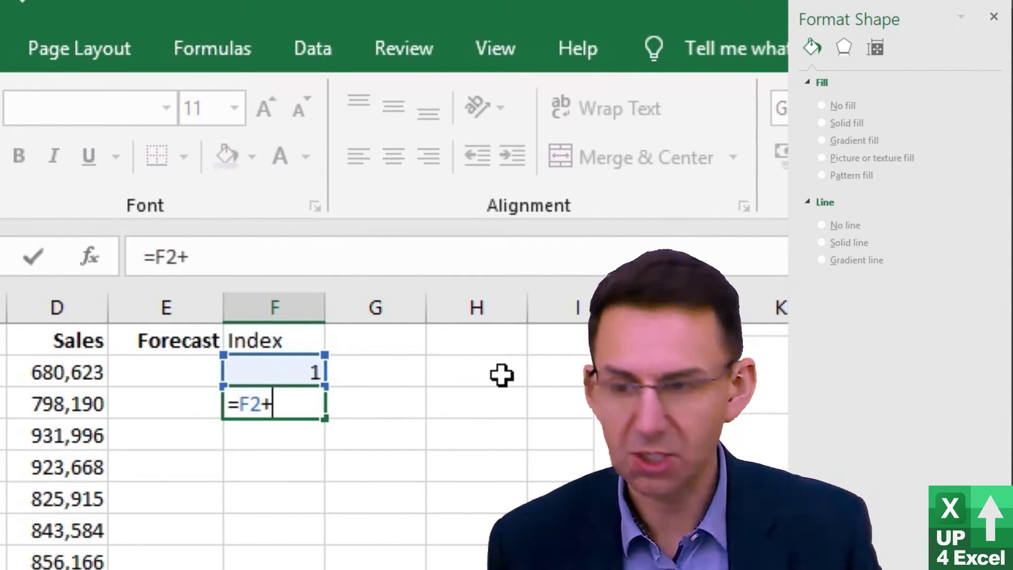
pyautogui.press('Return')
pyautogui.press('Up')
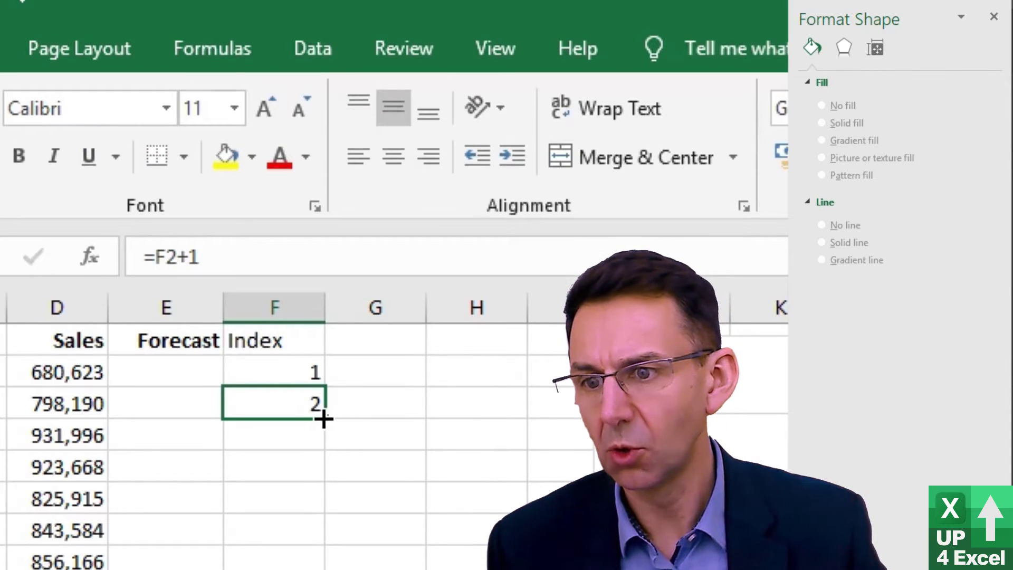
pyautogui.moveTo(325, 420); pyautogui.dragTo(301, 569)
pyautogui.moveTo(333, 475); pyautogui.dragTo(333, 477)
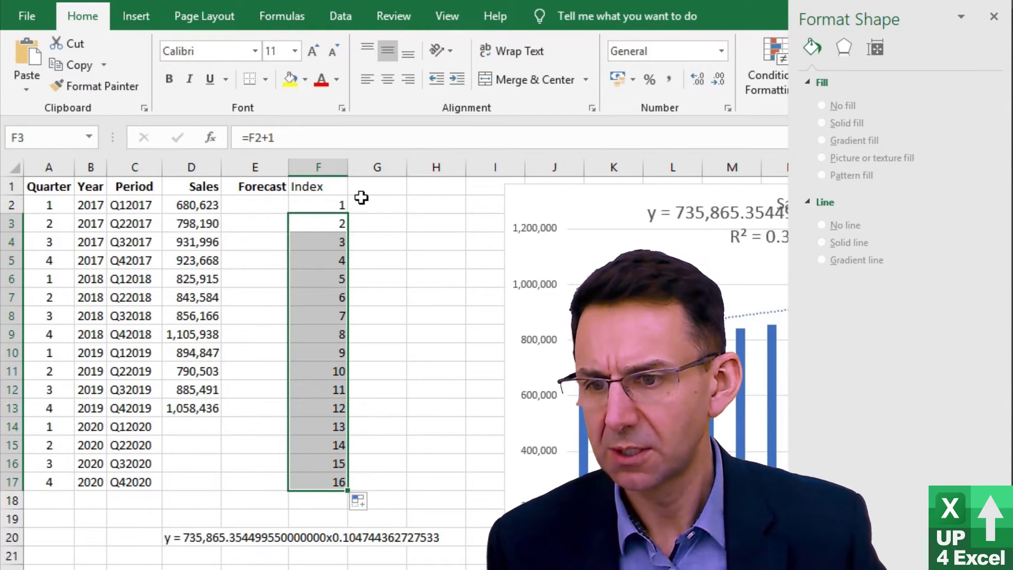
# Step: Centre column F, bold the Index heading, and autofit the column width
pyautogui.click(318, 168)
pyautogui.click(389, 84)
pyautogui.click(336, 186)
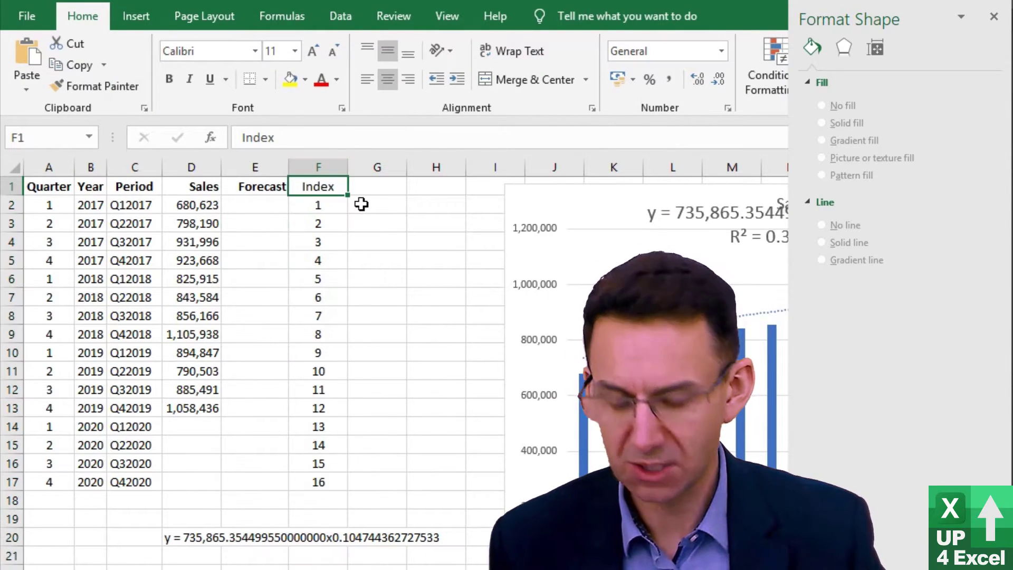
pyautogui.hotkey('ctrl', 'b')
pyautogui.doubleClick(348, 167)
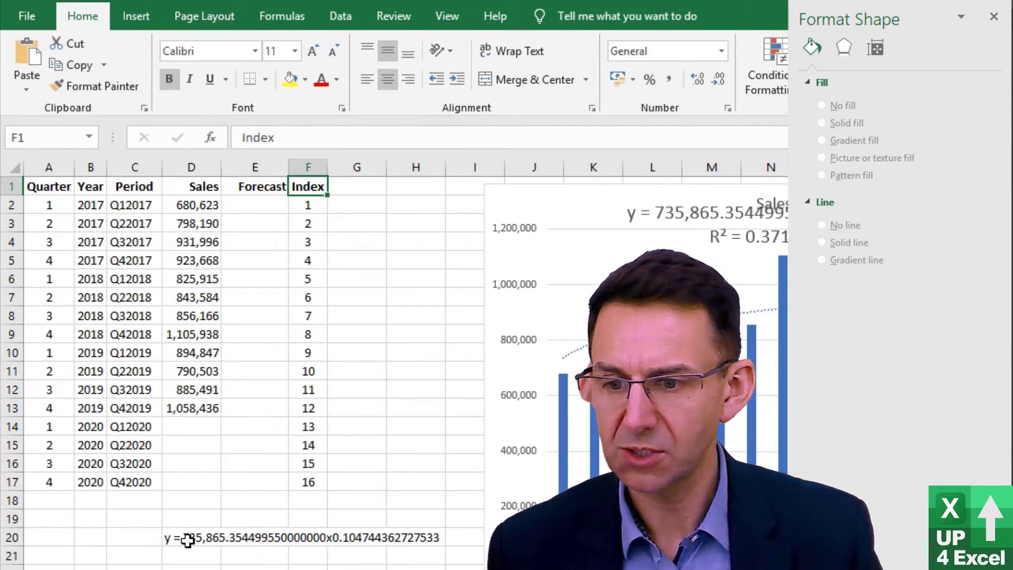
# Step: Add Multiple and Power headings in G1 and H1
pyautogui.click(312, 204)
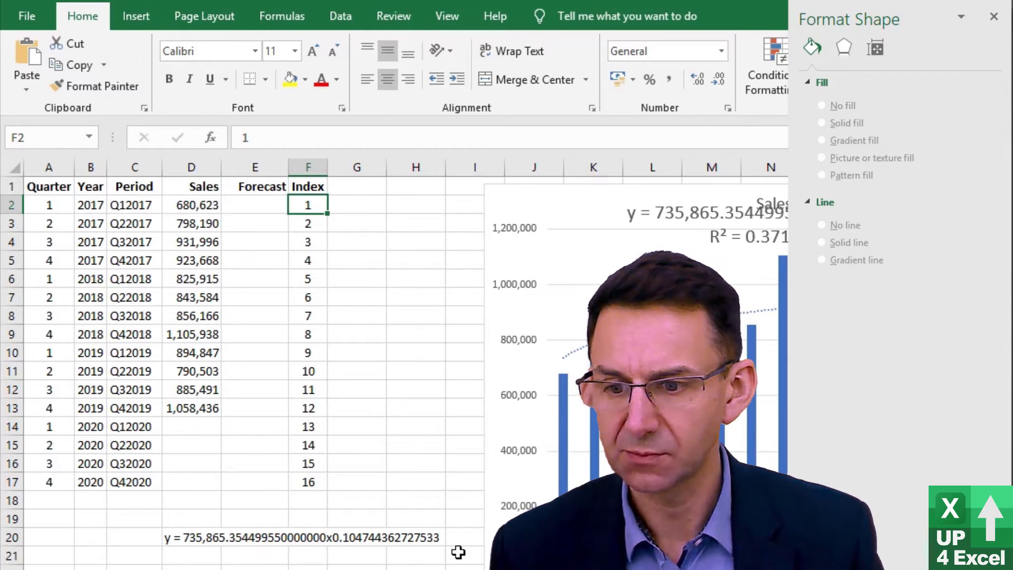
pyautogui.press('Left')
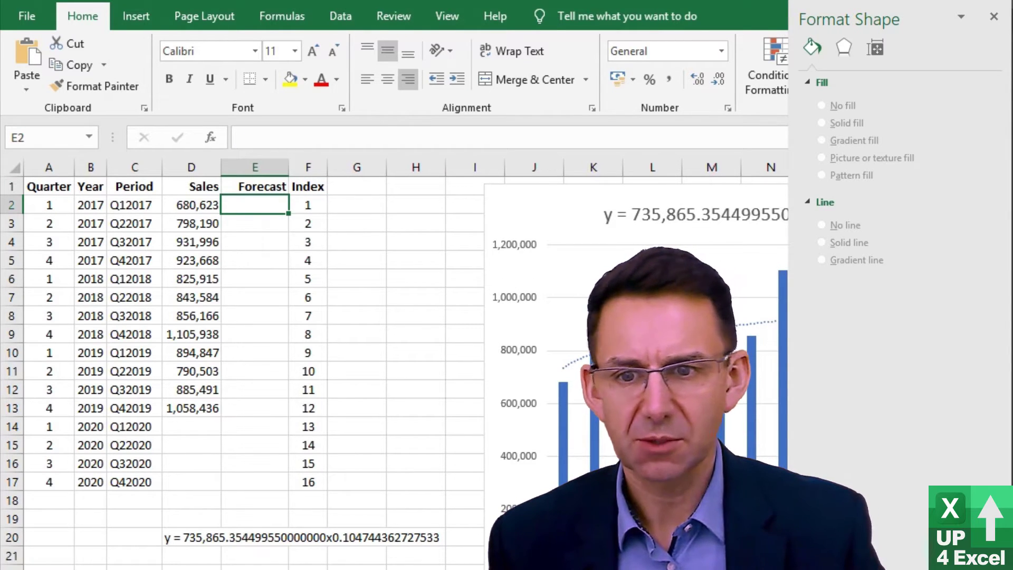
pyautogui.click(177, 539)
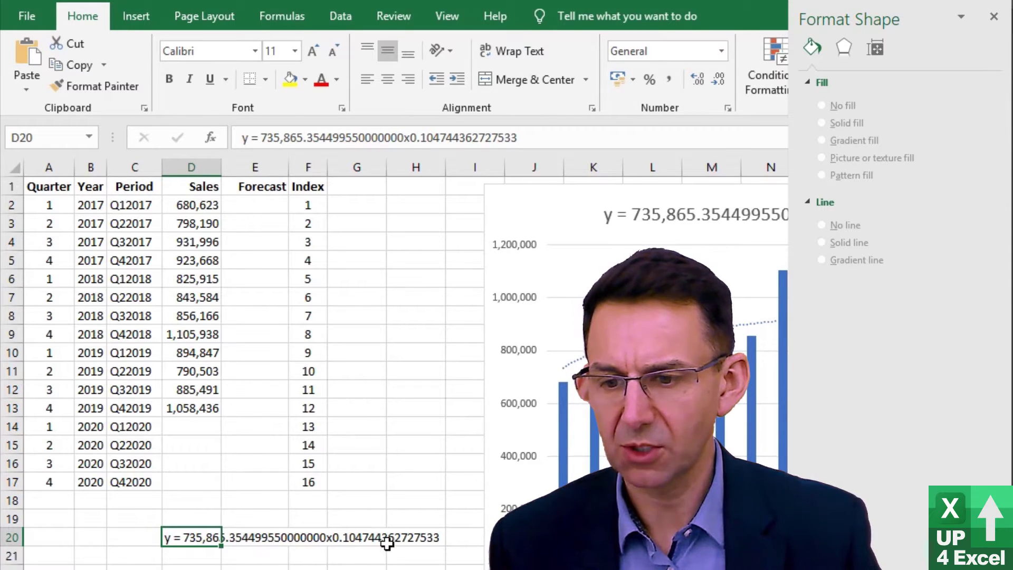
pyautogui.click(362, 187)
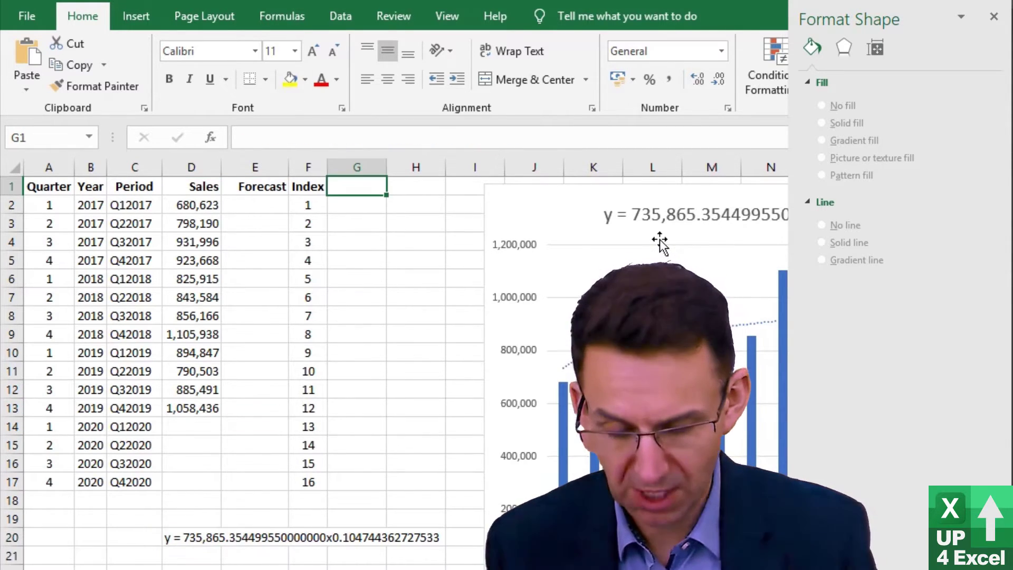
pyautogui.write('Mul')
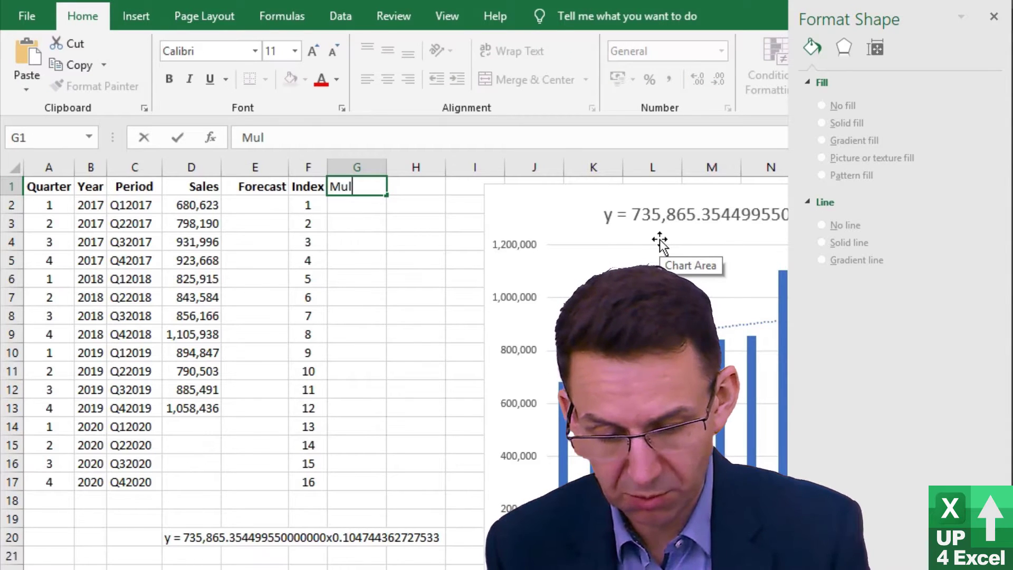
pyautogui.write('tiple')
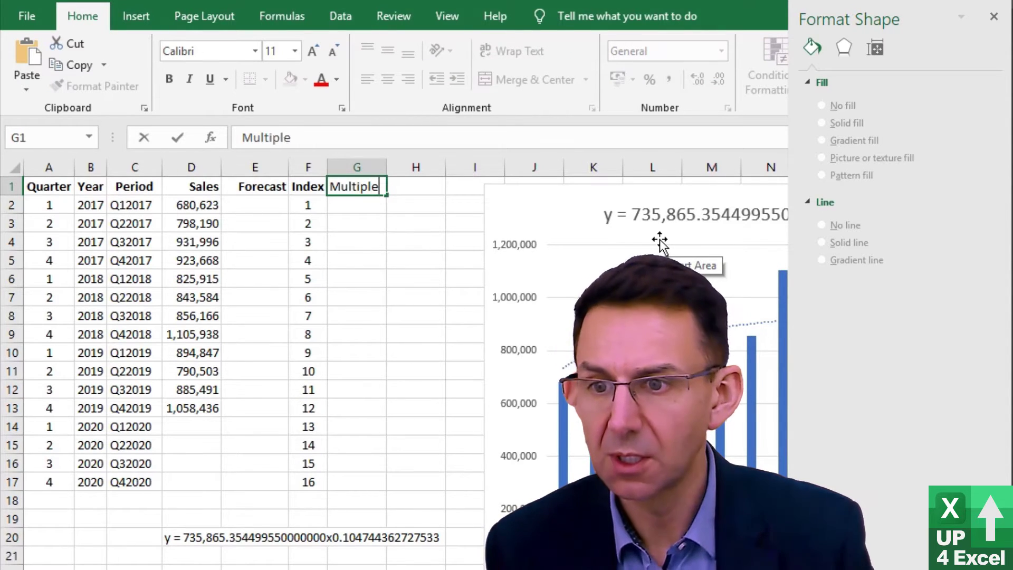
pyautogui.press('Return')
pyautogui.press('Up')
pyautogui.press('Right')
pyautogui.write('Pow')
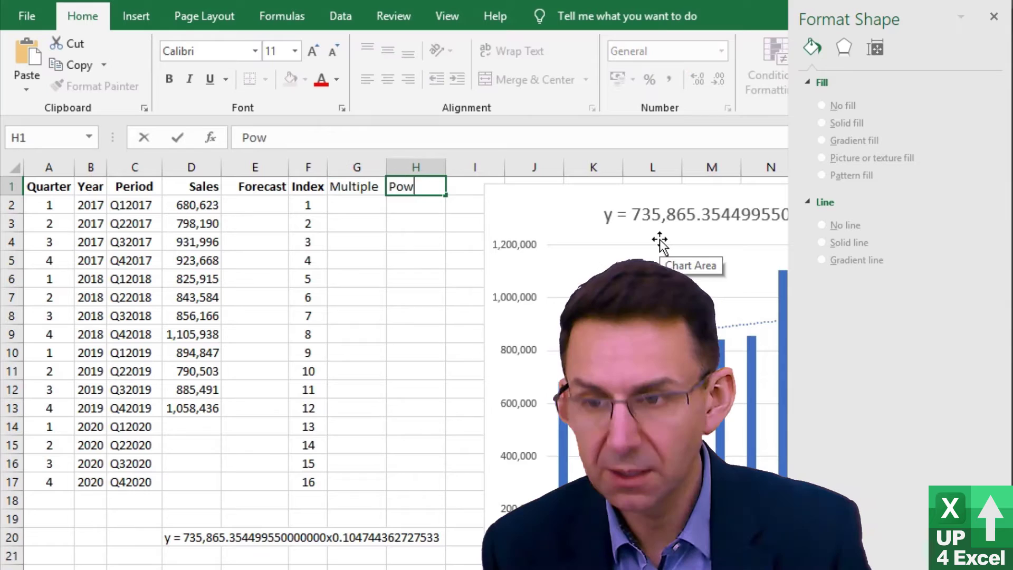
pyautogui.press('Return')
pyautogui.press('Left')
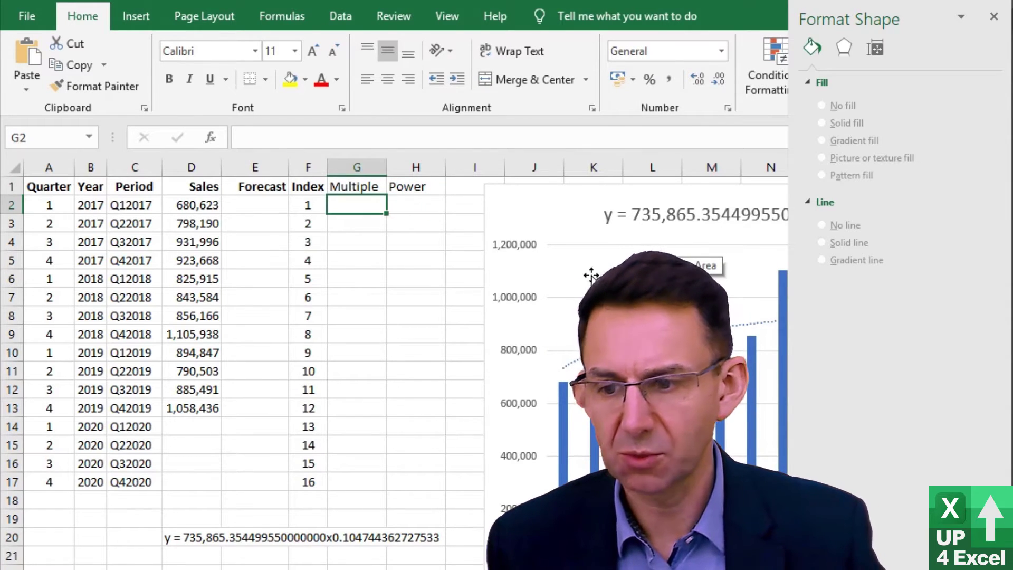
# Step: Put the equation's multiplier 735865.35449955 into G2 and widen column G
pyautogui.click(193, 542)
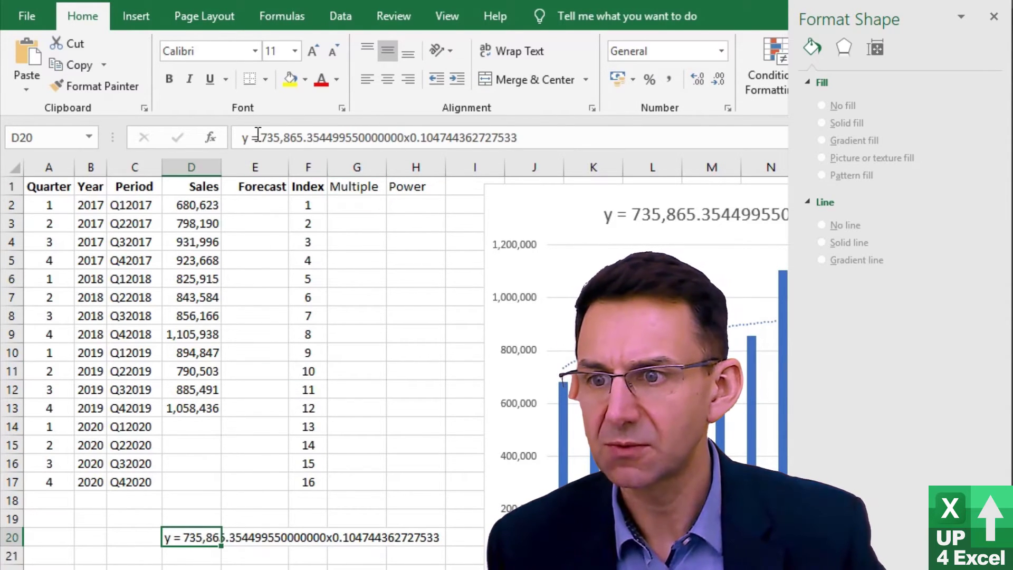
pyautogui.moveTo(258, 134); pyautogui.dragTo(356, 134)
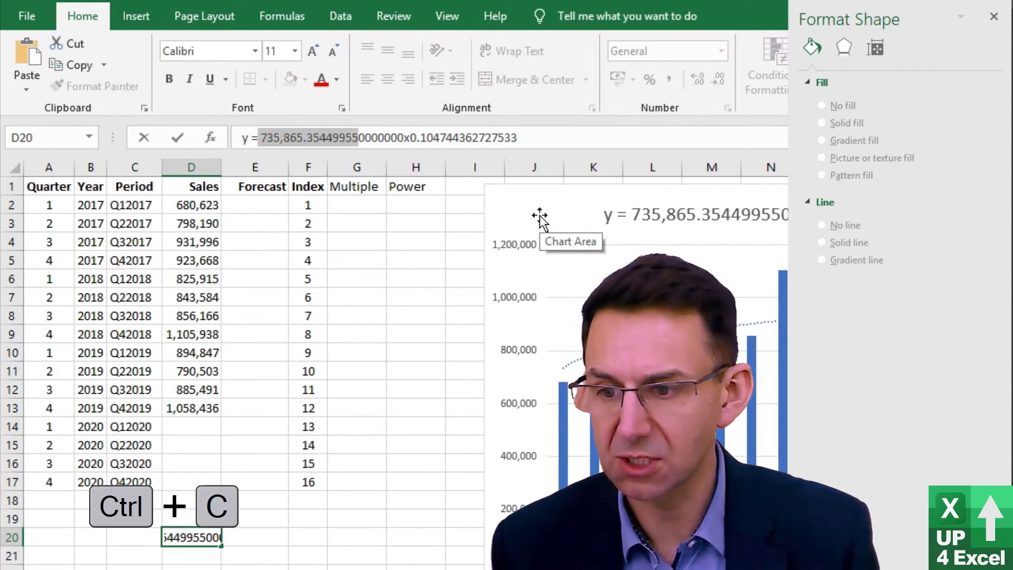
pyautogui.press('Return')
pyautogui.click(356, 204)
pyautogui.write('735865.35449955')
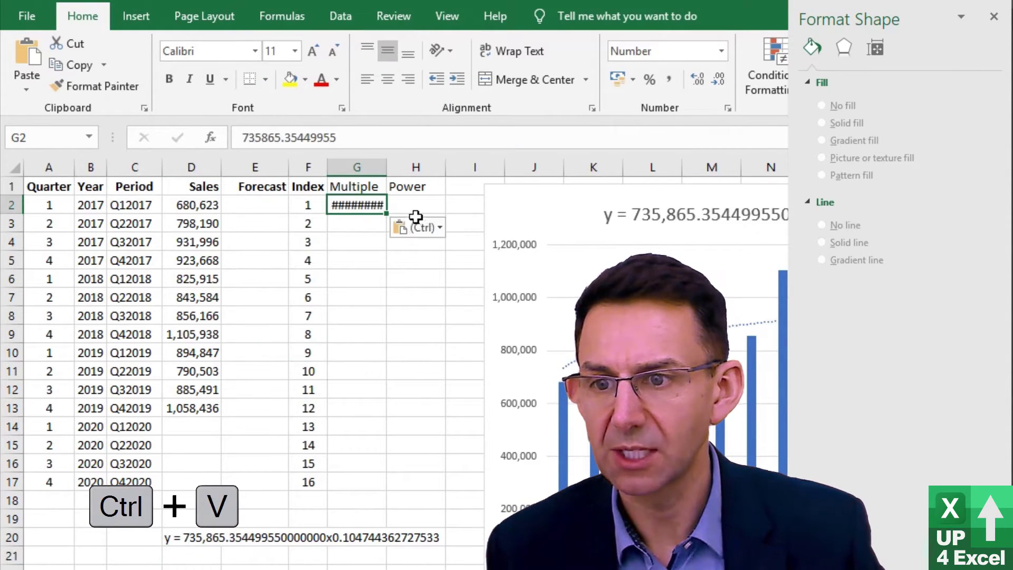
pyautogui.doubleClick(386, 167)
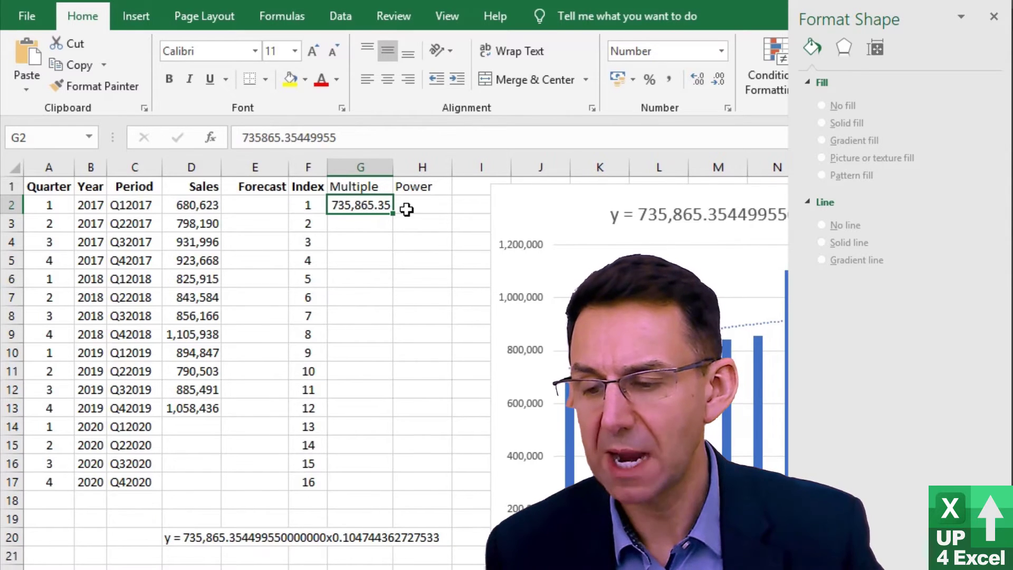
# Step: Copy the exponent 0.104744362727533 from D20's equation into H2
pyautogui.click(203, 537)
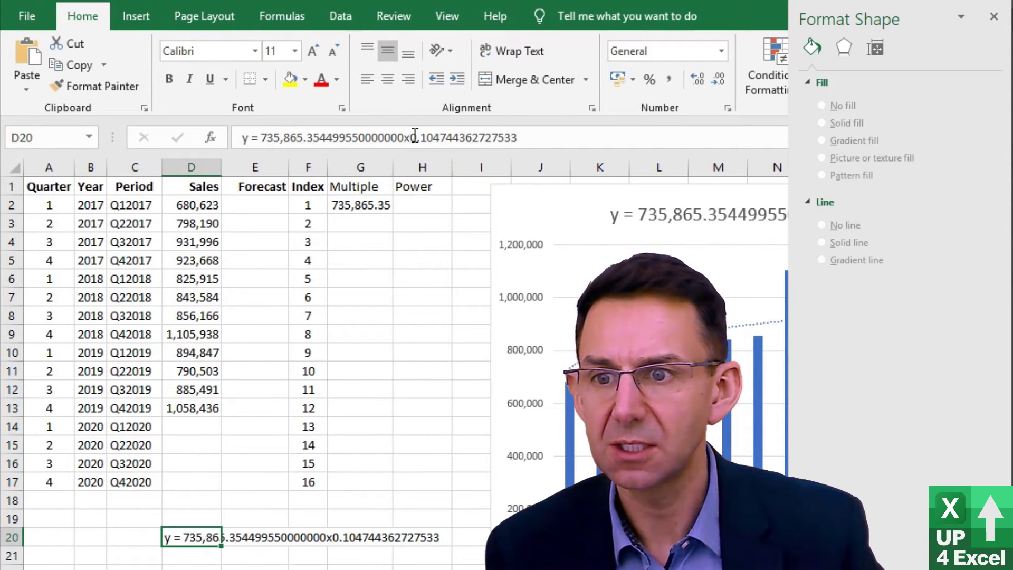
pyautogui.moveTo(412, 136); pyautogui.dragTo(563, 134)
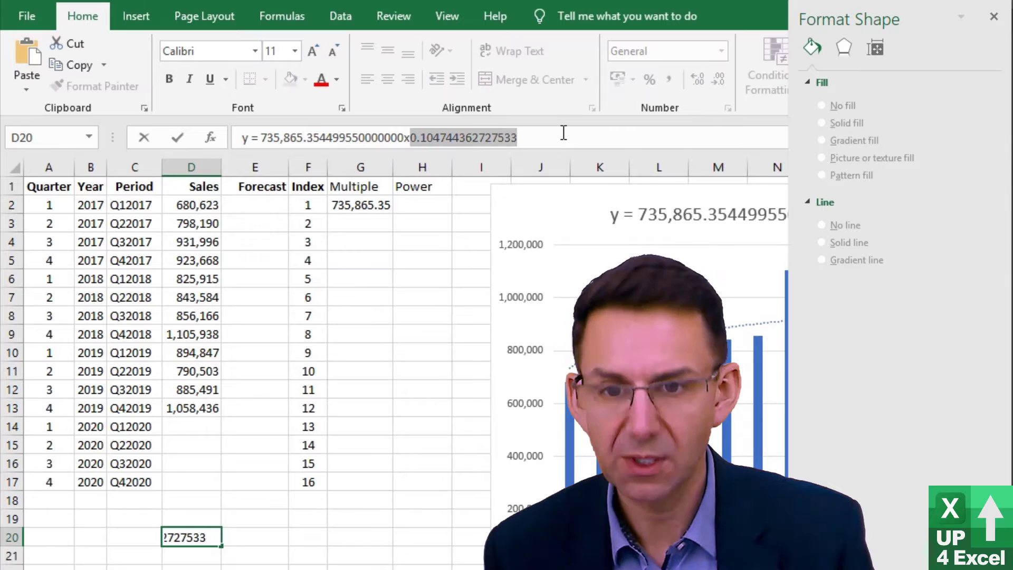
pyautogui.hotkey('ctrl', 'c')
pyautogui.press('Return')
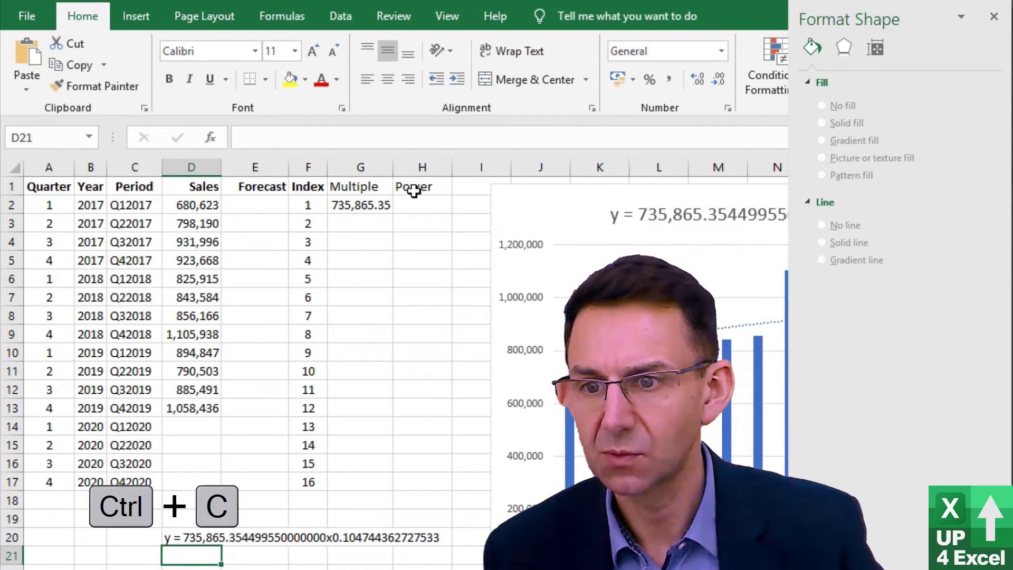
pyautogui.click(413, 190)
pyautogui.click(411, 205)
pyautogui.hotkey('ctrl', 'v')
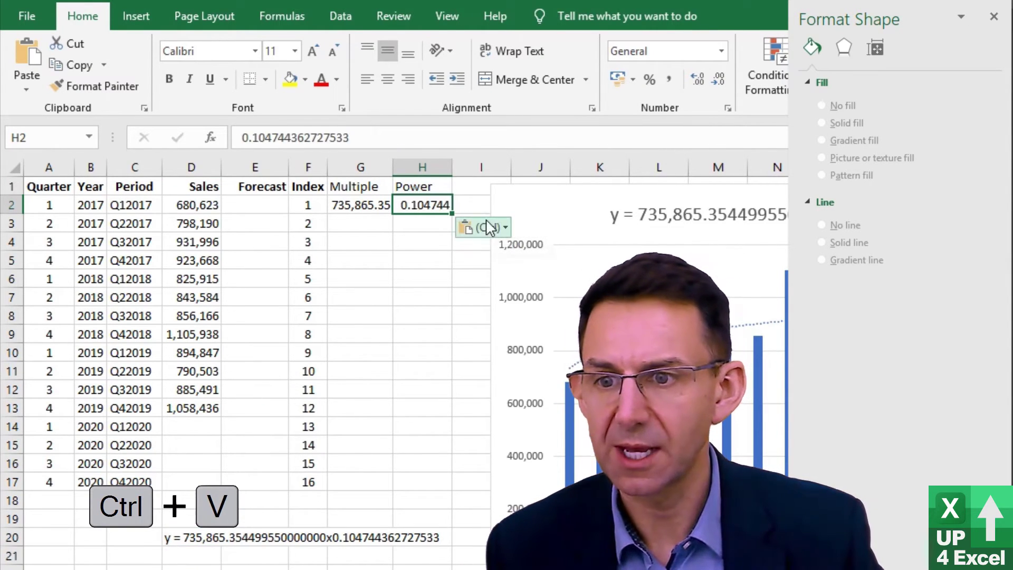
pyautogui.click(255, 205)
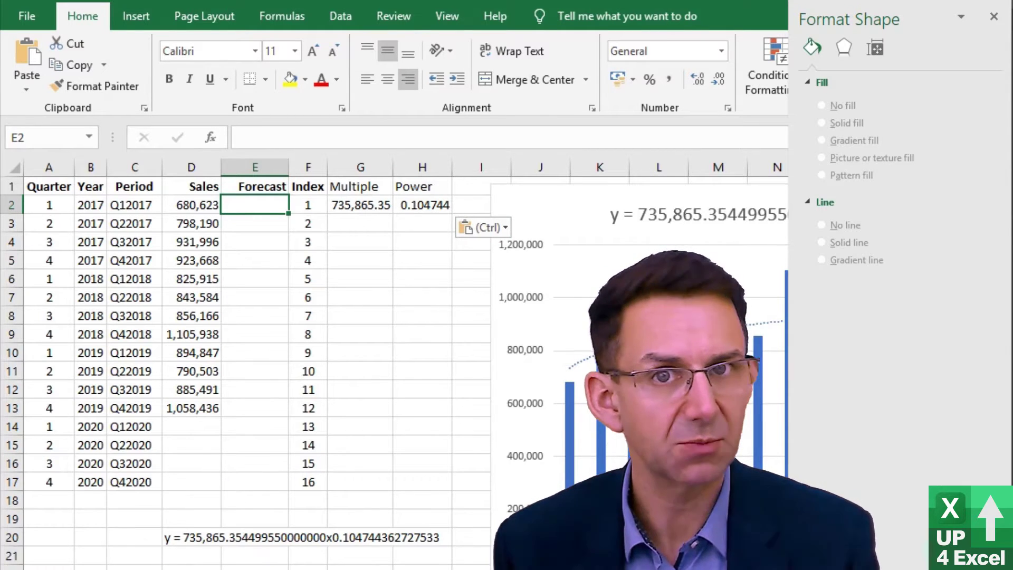
# Step: Enter =G2*F2^H2 in E2, giving a first forecast of 735865.35
pyautogui.write('=')
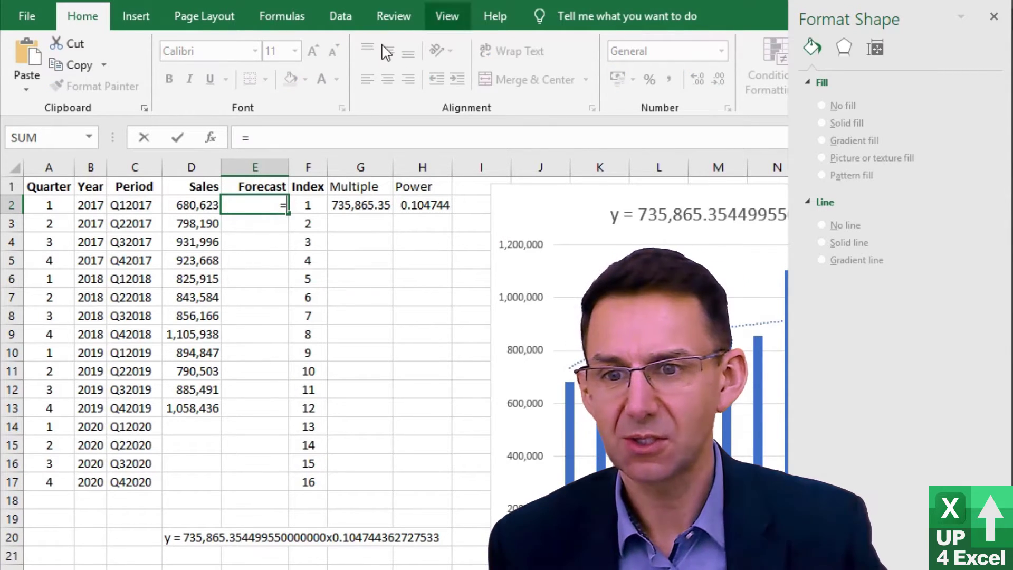
pyautogui.click(377, 207)
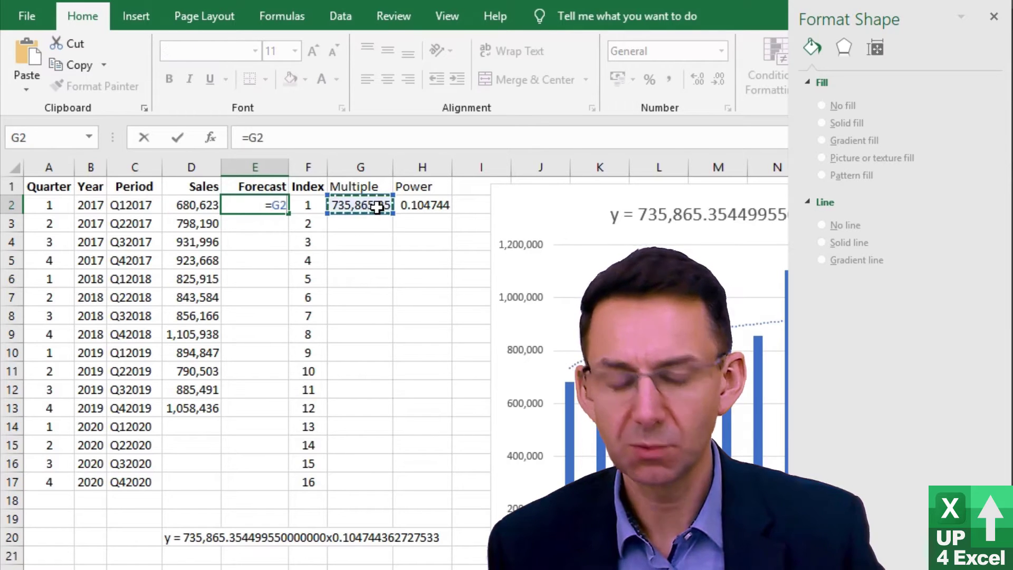
pyautogui.write('*')
pyautogui.click(308, 208)
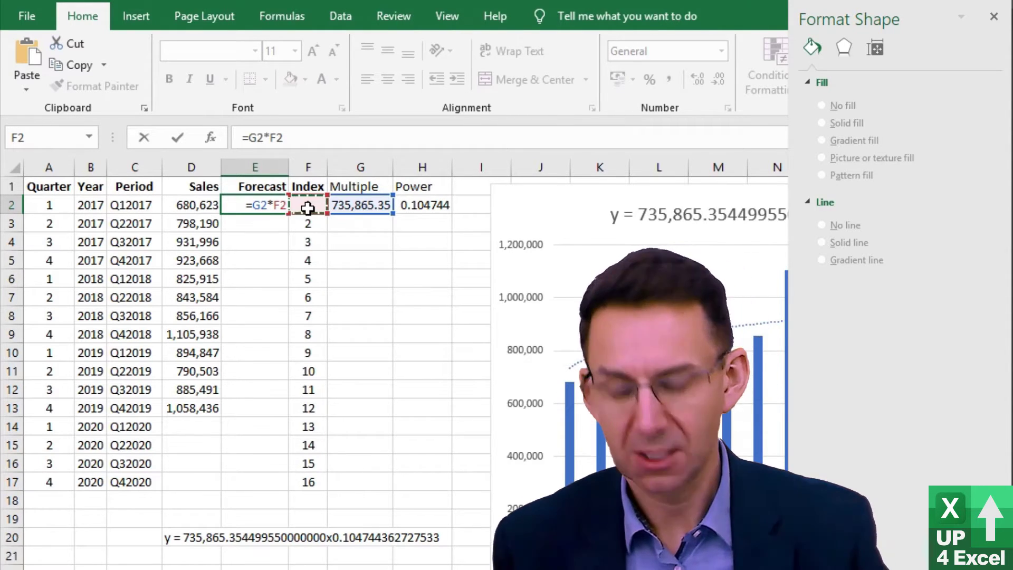
pyautogui.write('^')
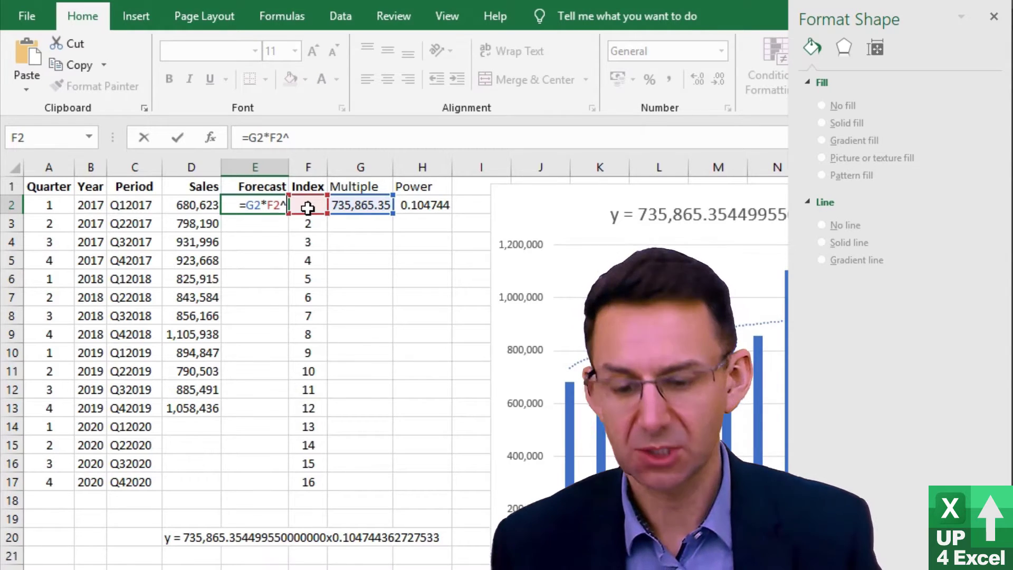
pyautogui.click(421, 203)
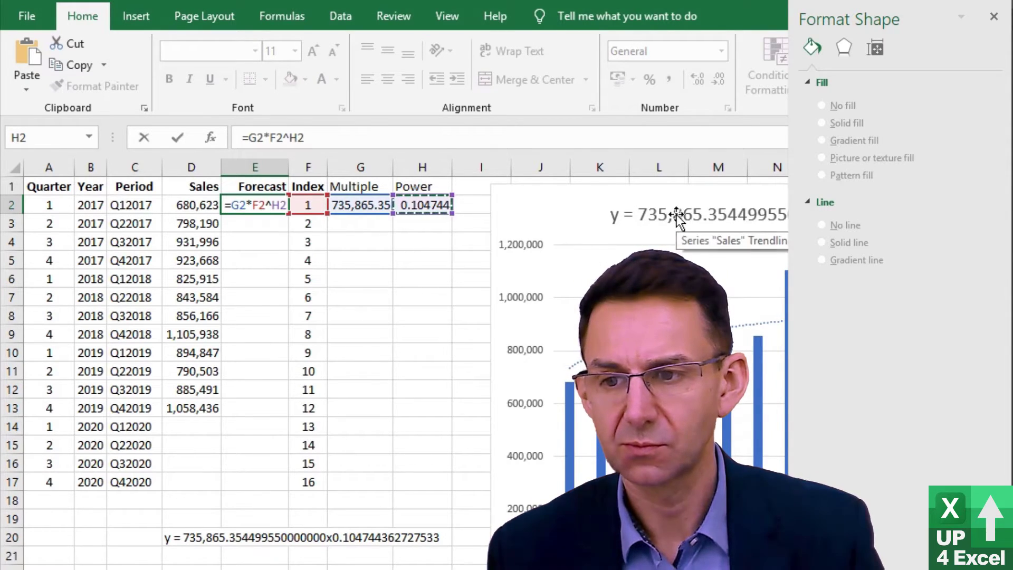
pyautogui.press('Return')
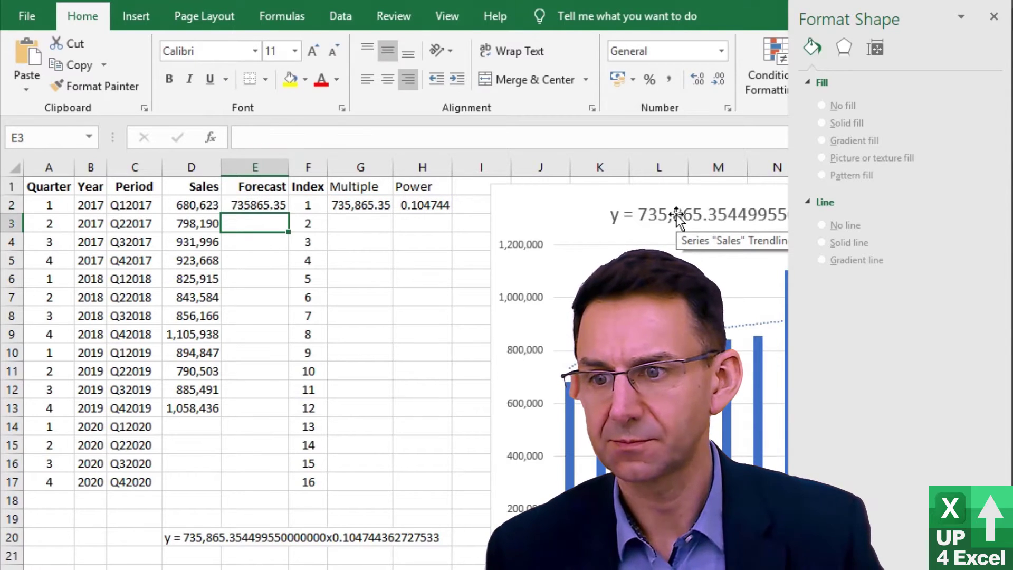
# Step: Copy the Sales column's number formatting onto the Forecast column with Format Painter
pyautogui.press('Up')
pyautogui.click(203, 167)
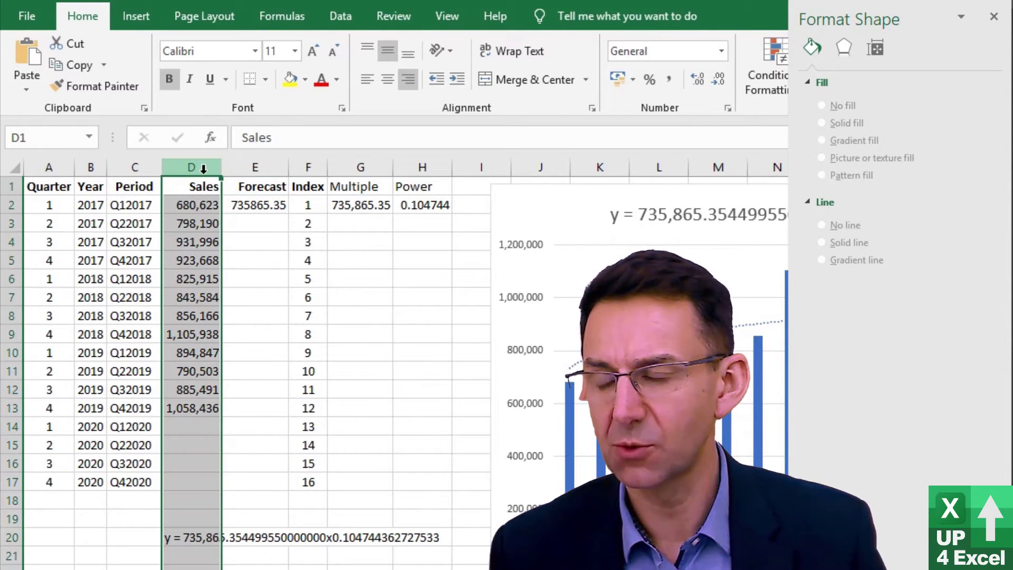
pyautogui.click(127, 86)
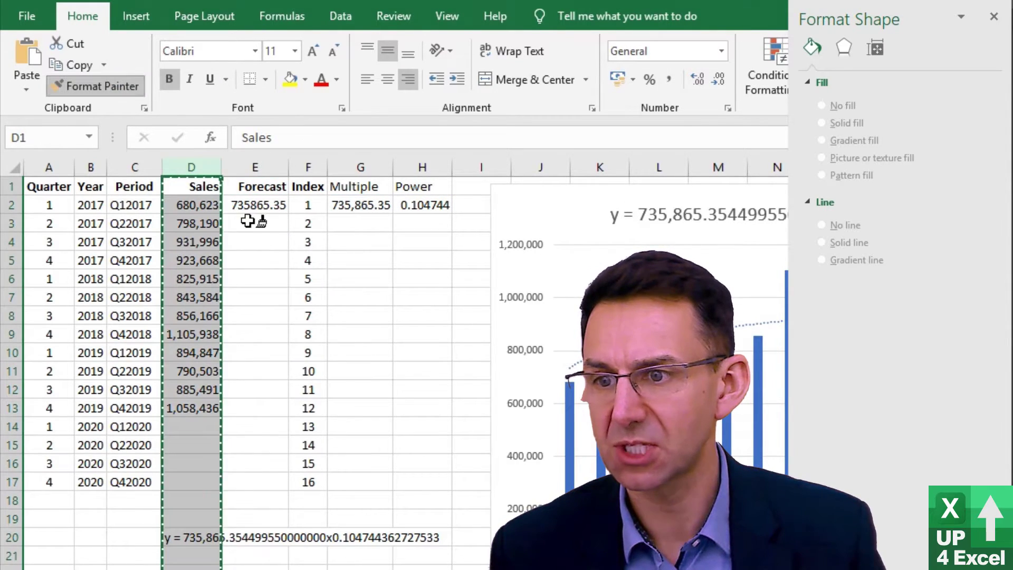
pyautogui.click(264, 169)
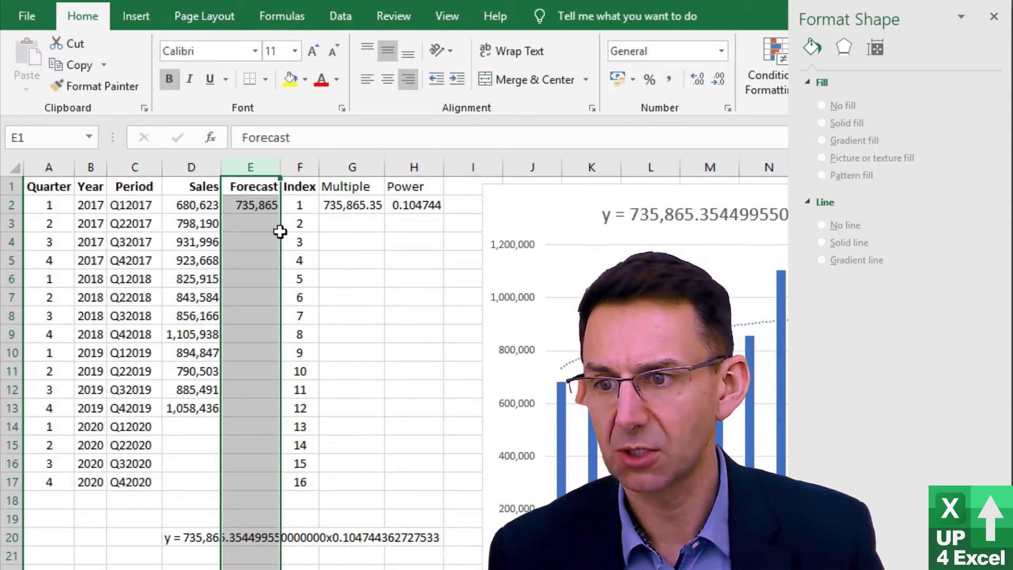
# Step: Repeat the Multiple value down G3:G17 with =G2 filled down
pyautogui.click(250, 204)
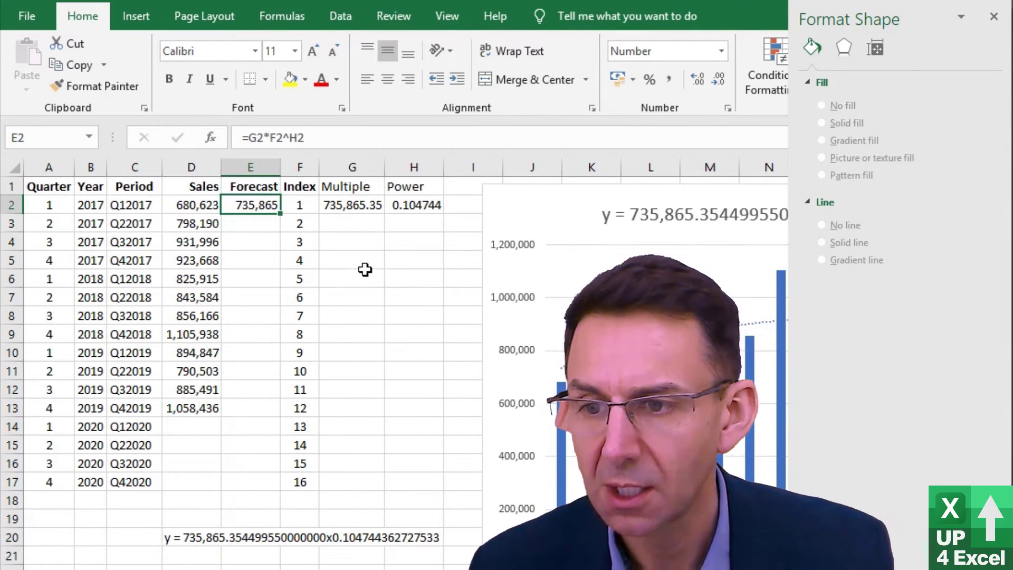
pyautogui.press('Right')
pyautogui.press('Right')
pyautogui.press('Left')
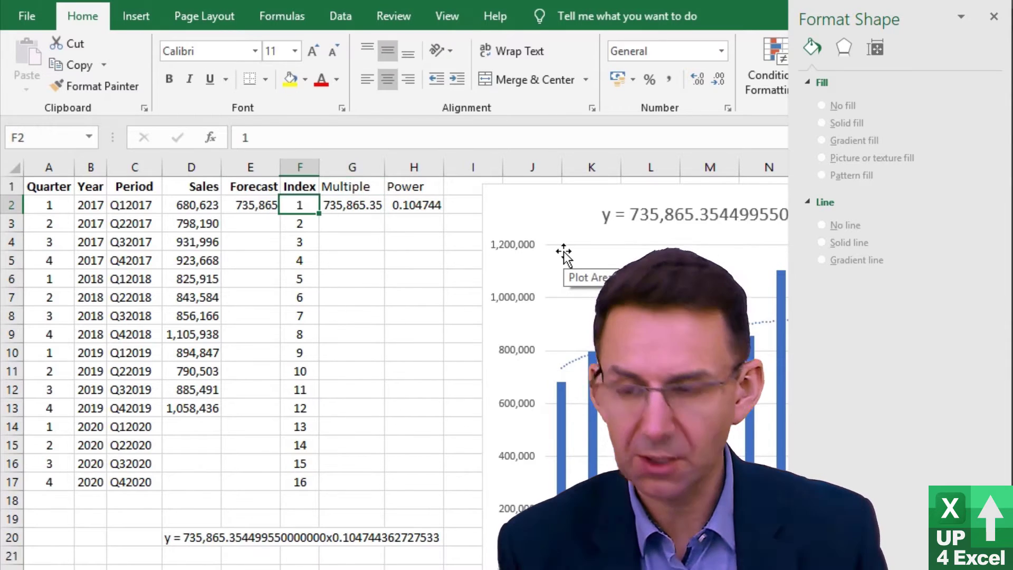
pyautogui.press('Right')
pyautogui.press('Down')
pyautogui.write('=G2')
pyautogui.press('Return')
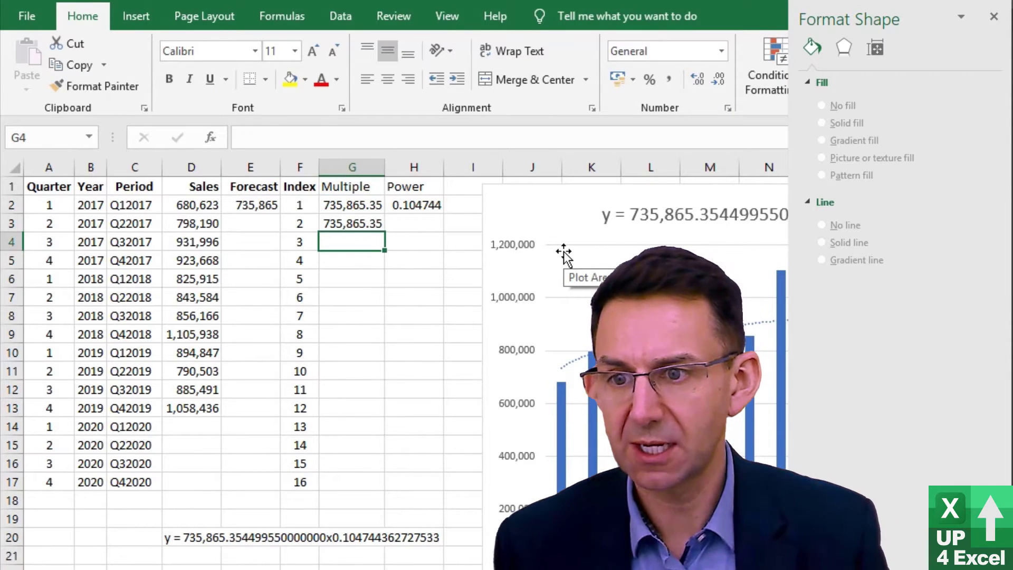
pyautogui.press('Up')
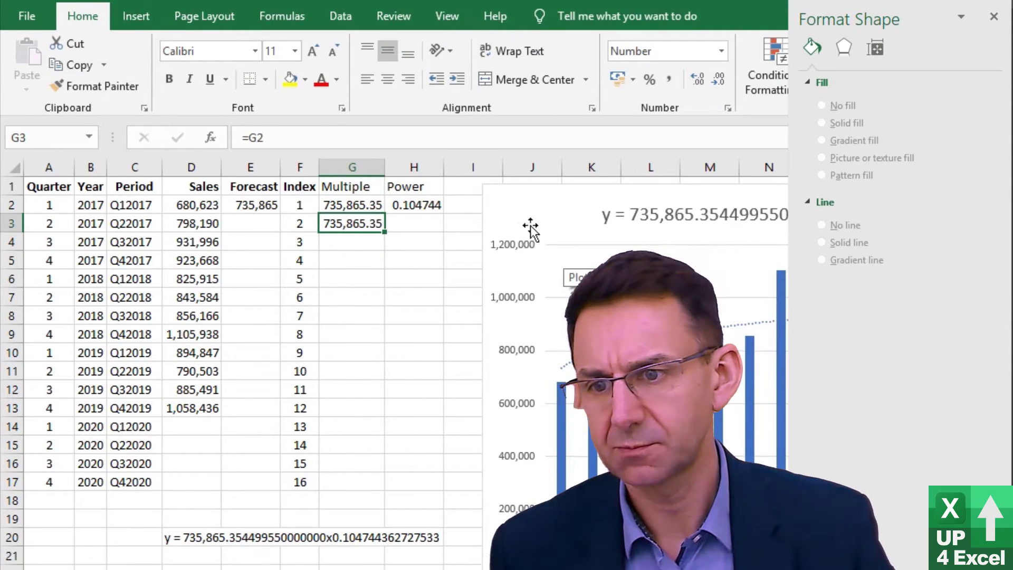
pyautogui.doubleClick(383, 231)
# Step: Paste those references into H3:H17 for Power and fill the forecast down to E17
pyautogui.hotkey('ctrl', 'c')
pyautogui.press('Right')
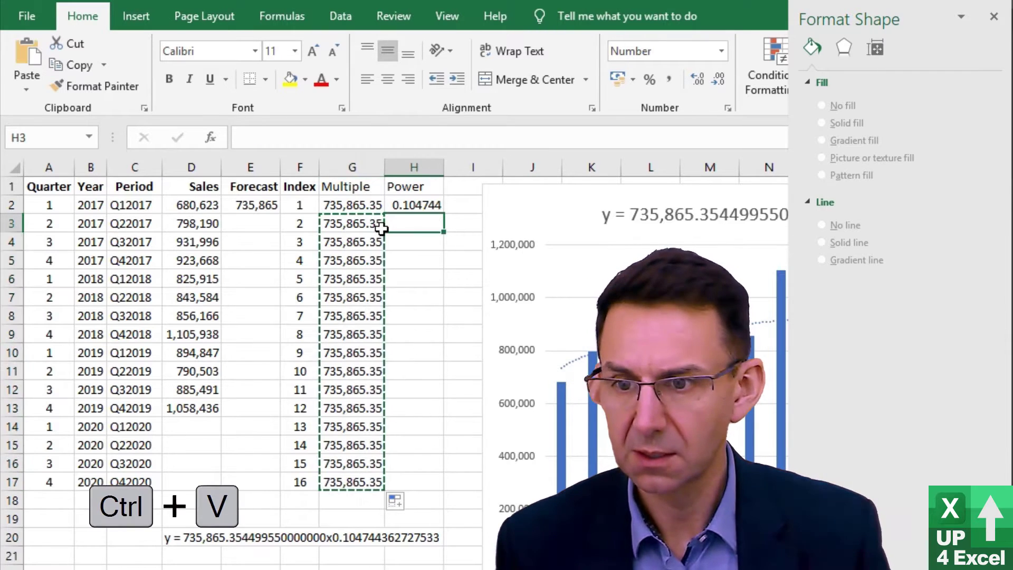
pyautogui.hotkey('ctrl', 'v')
pyautogui.click(259, 207)
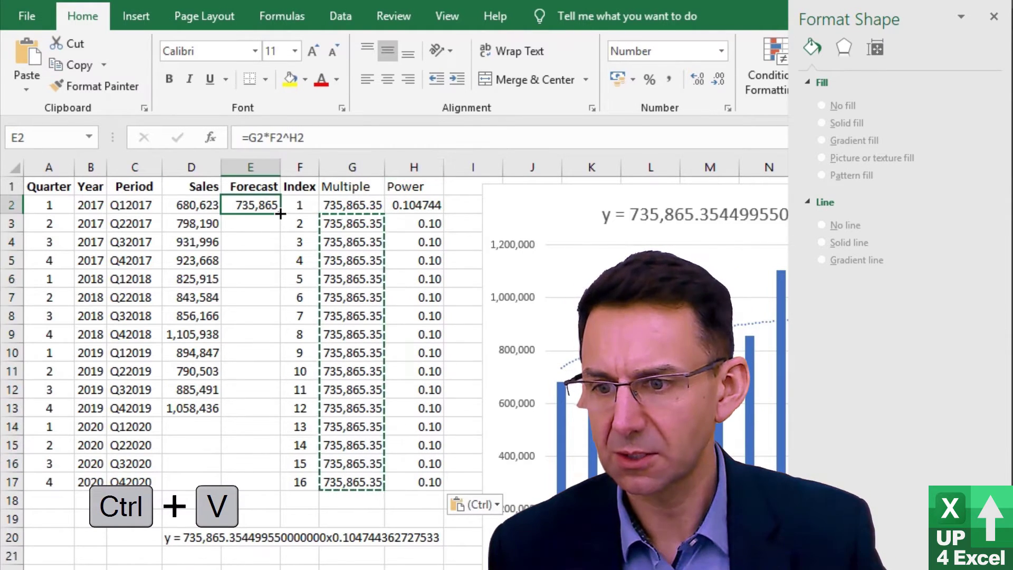
pyautogui.doubleClick(280, 213)
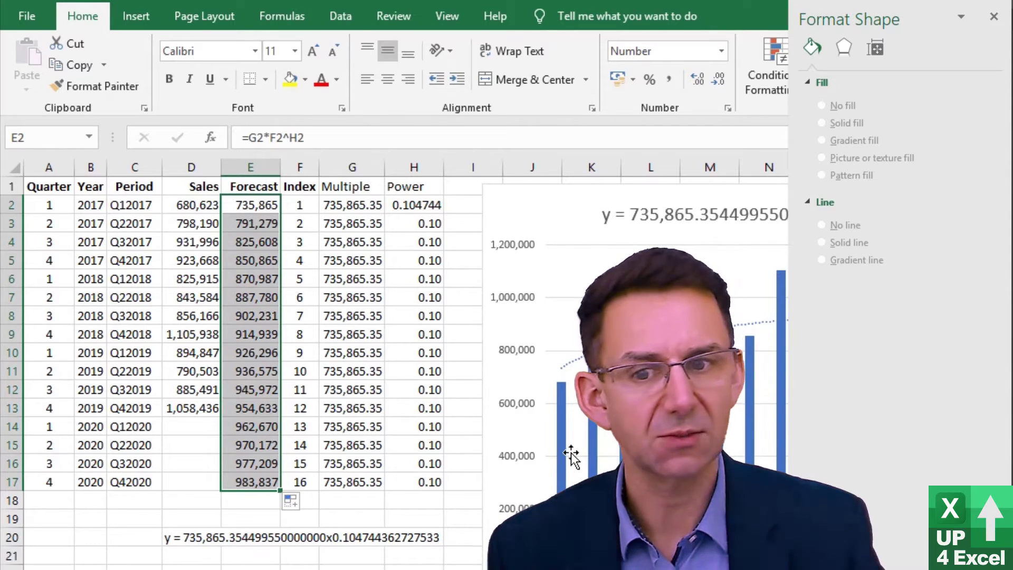
# Step: Select the sales chart and open its Select Data settings
pyautogui.click(253, 426)
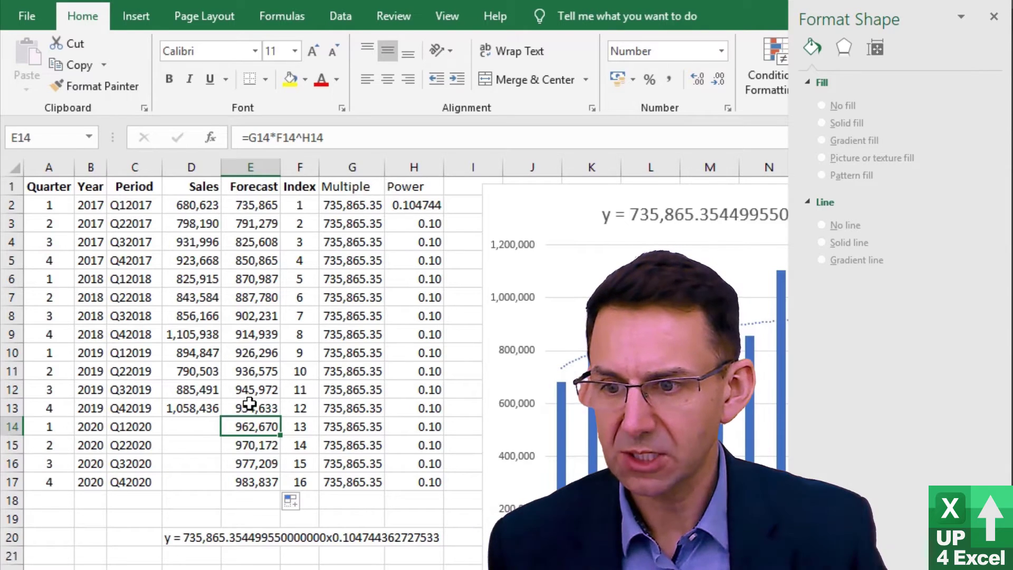
pyautogui.moveTo(258, 389); pyautogui.dragTo(262, 211)
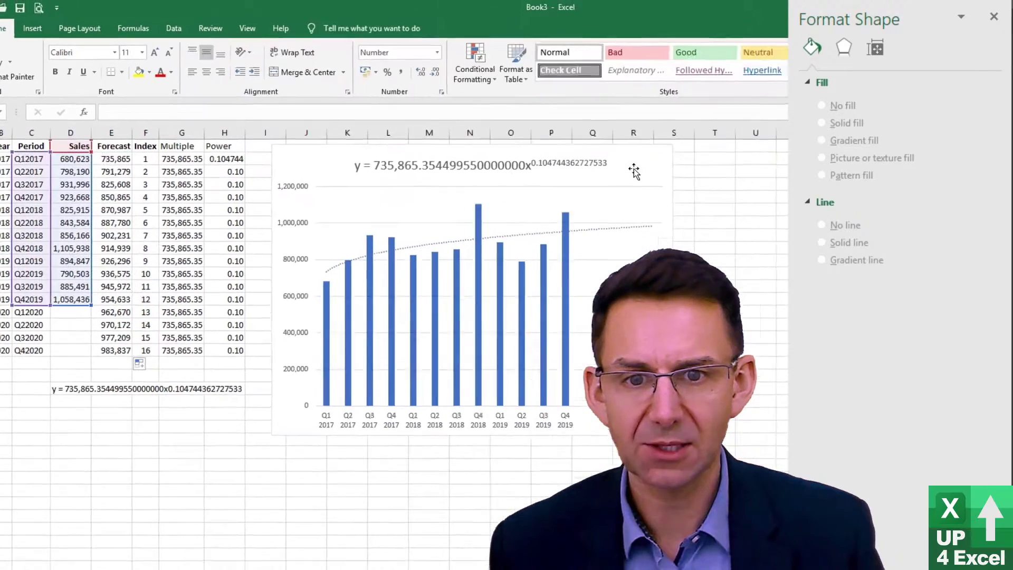
pyautogui.click(522, 221)
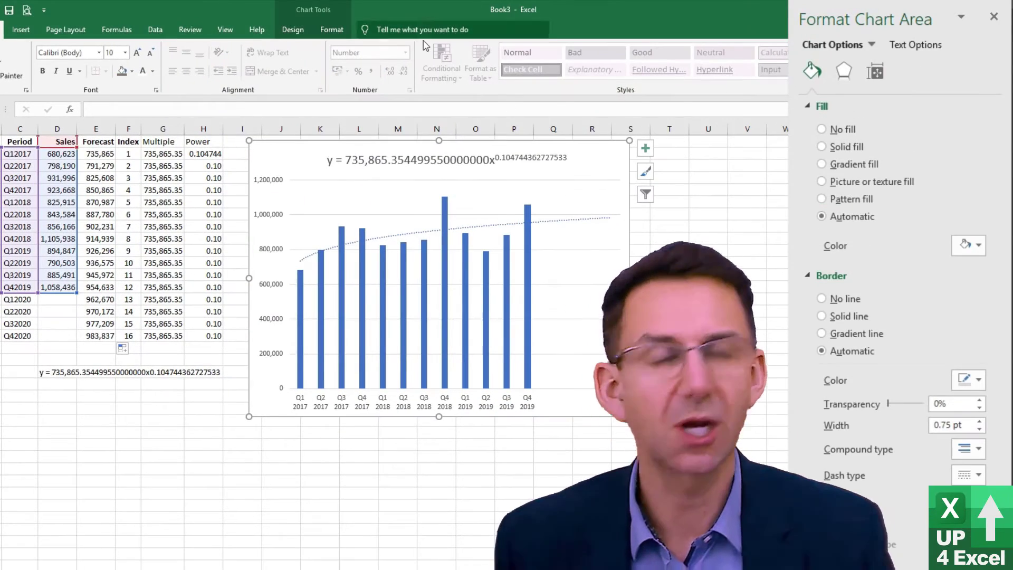
pyautogui.click(293, 30)
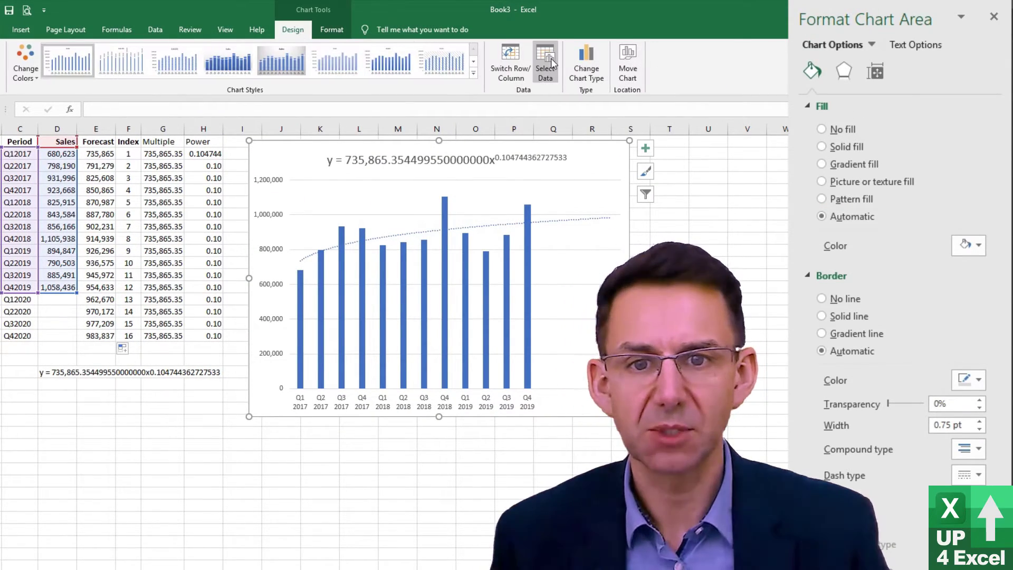
pyautogui.click(549, 63)
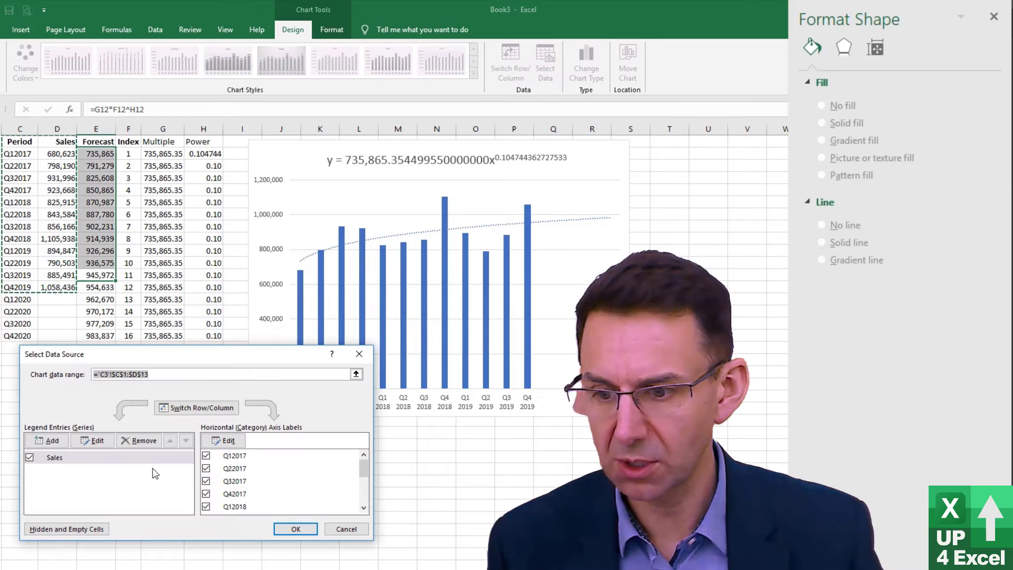
# Step: Add a Forecast series named from E1 with values E2:E17 and apply it
pyautogui.click(64, 444)
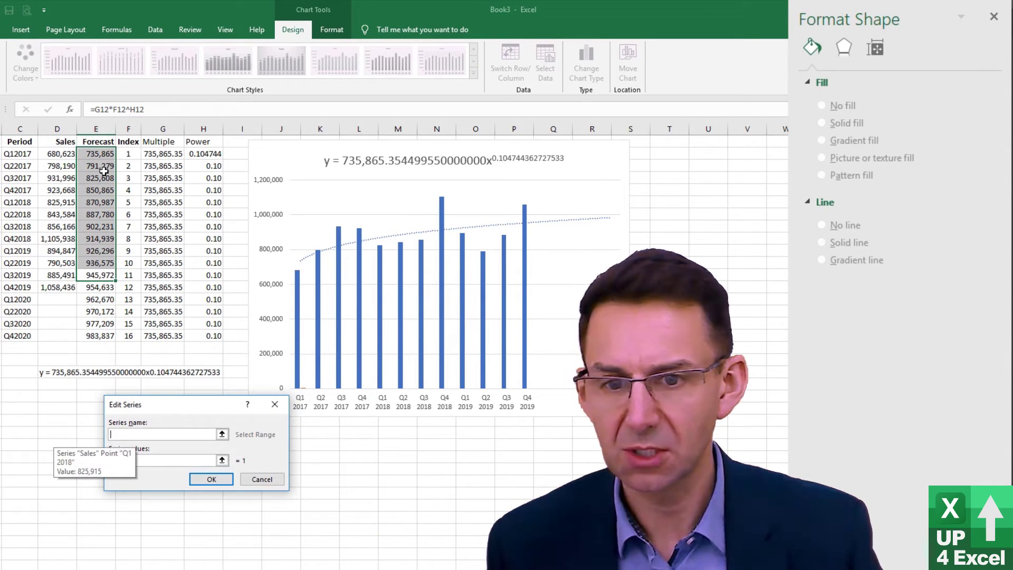
pyautogui.click(105, 141)
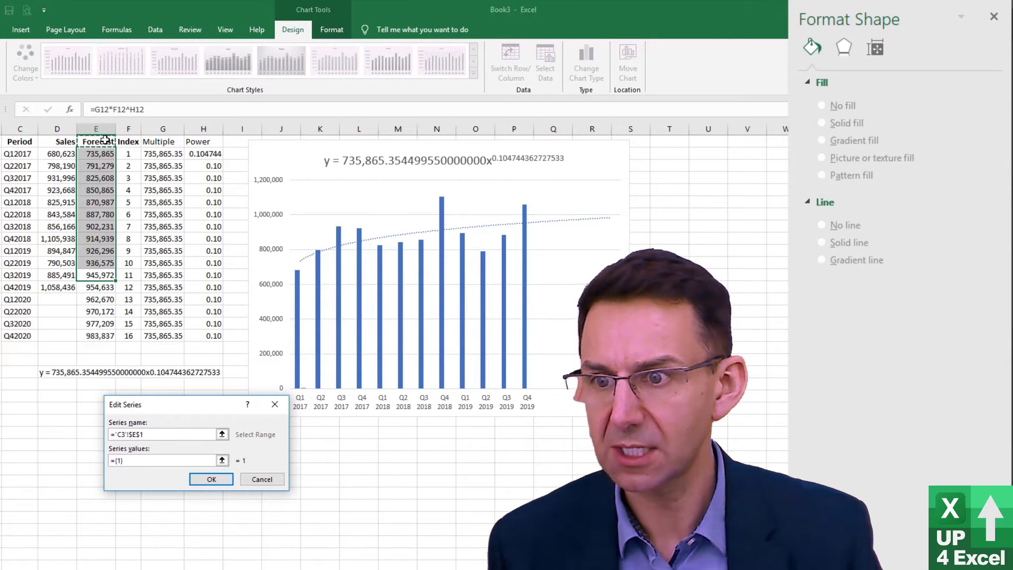
pyautogui.click(222, 460)
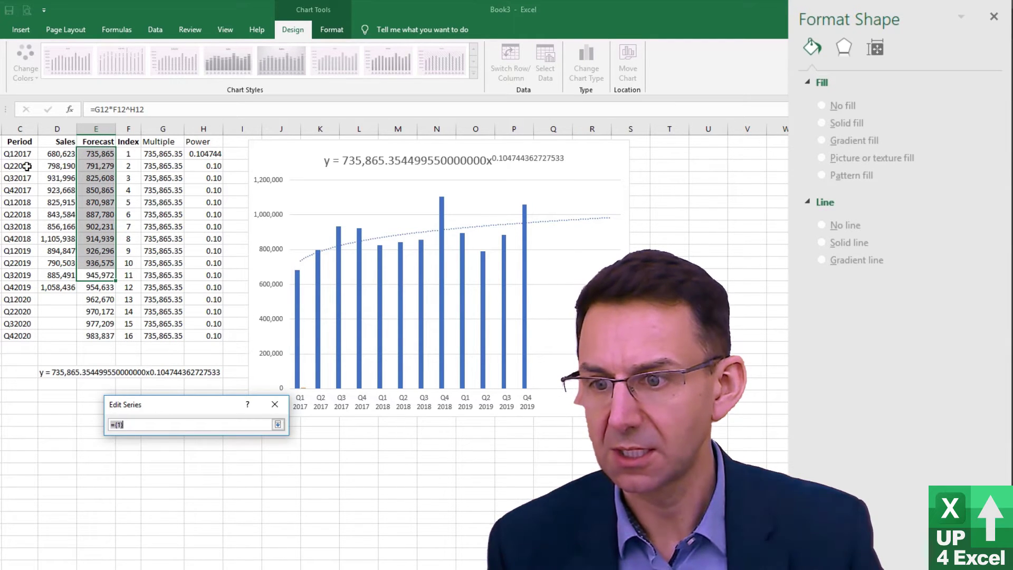
pyautogui.moveTo(101, 153); pyautogui.dragTo(100, 332)
pyautogui.click(278, 424)
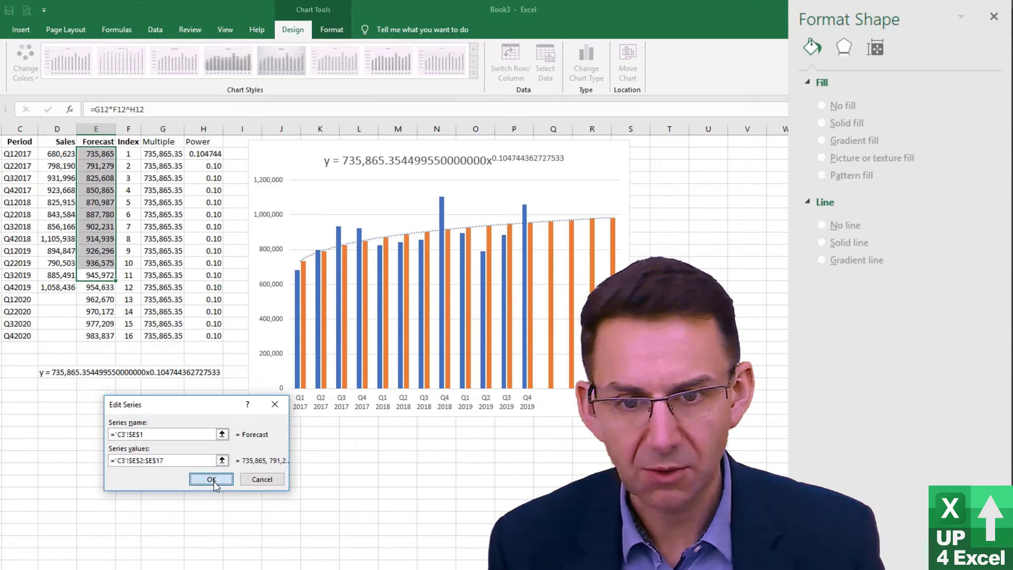
pyautogui.click(213, 480)
pyautogui.click(294, 526)
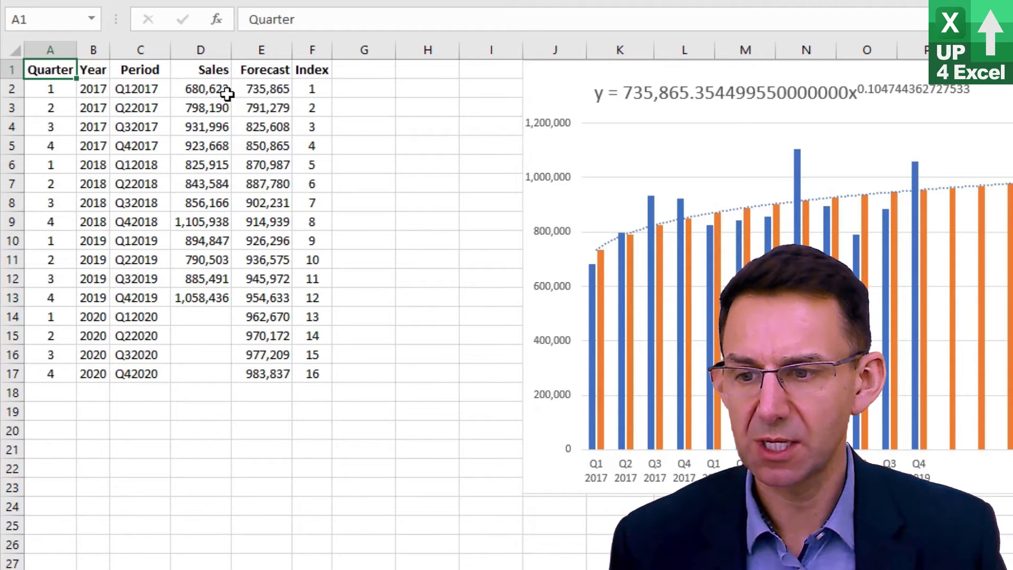
# Step: Head G1 as Calc1, enter =E2/D2 in G2, and fill it down to G13
pyautogui.click(364, 67)
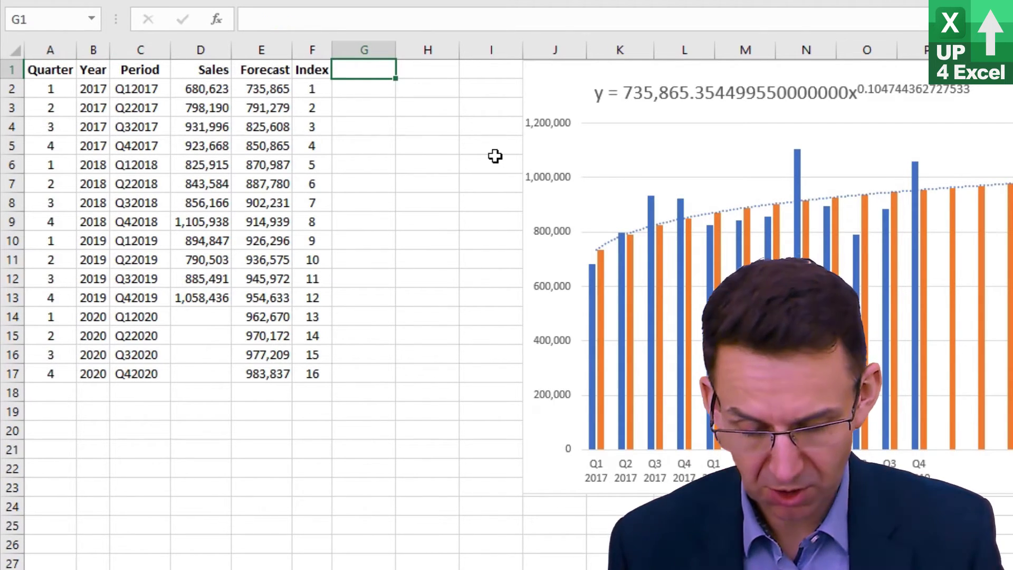
pyautogui.write('Calc1')
pyautogui.press('Return')
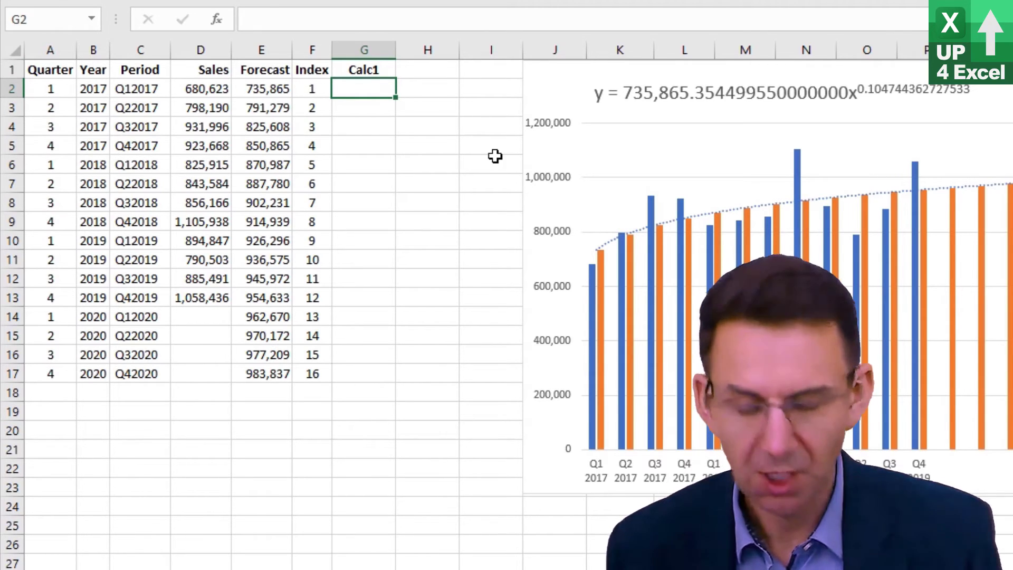
pyautogui.write('=')
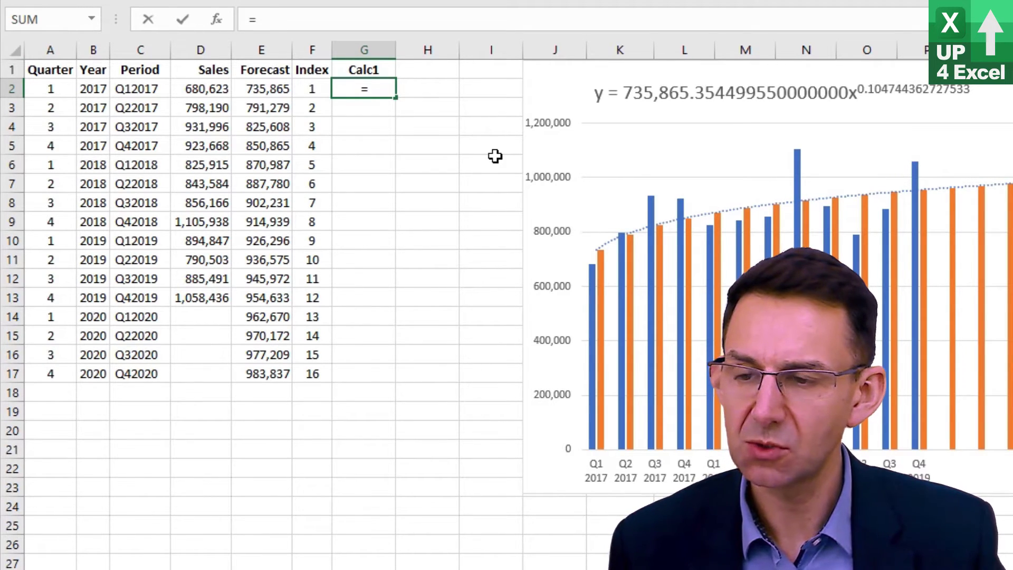
pyautogui.press('Left')
pyautogui.press('Left')
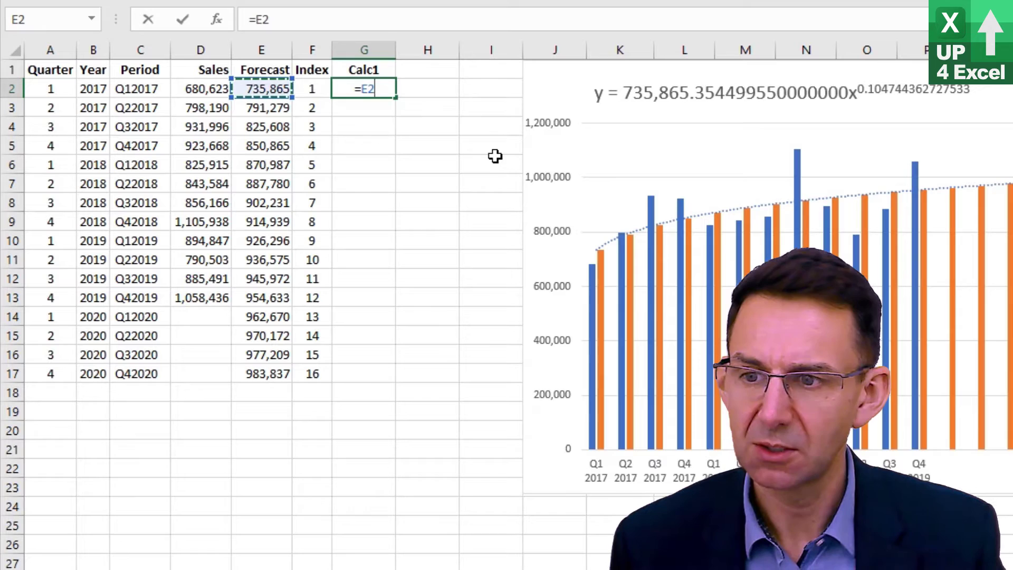
pyautogui.write('/')
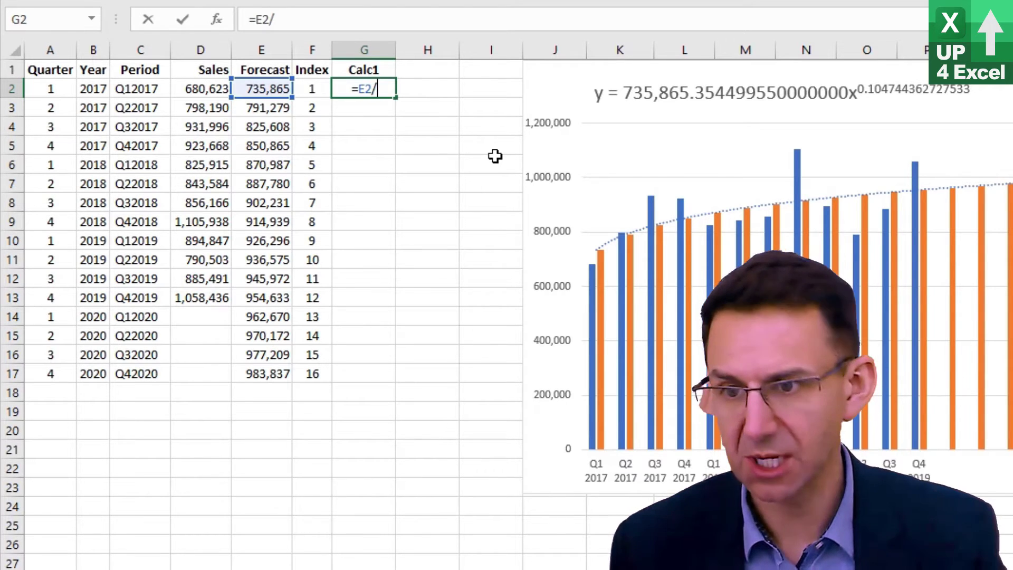
pyautogui.press('Left')
pyautogui.press('Left')
pyautogui.press('Left')
pyautogui.press('Left')
pyautogui.press('Right')
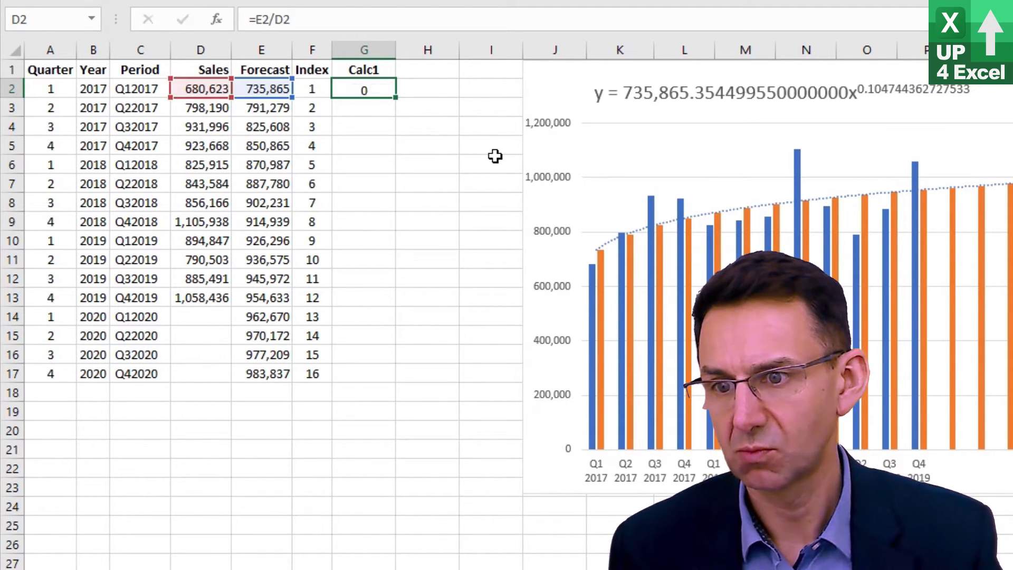
pyautogui.press('Return')
pyautogui.press('Up')
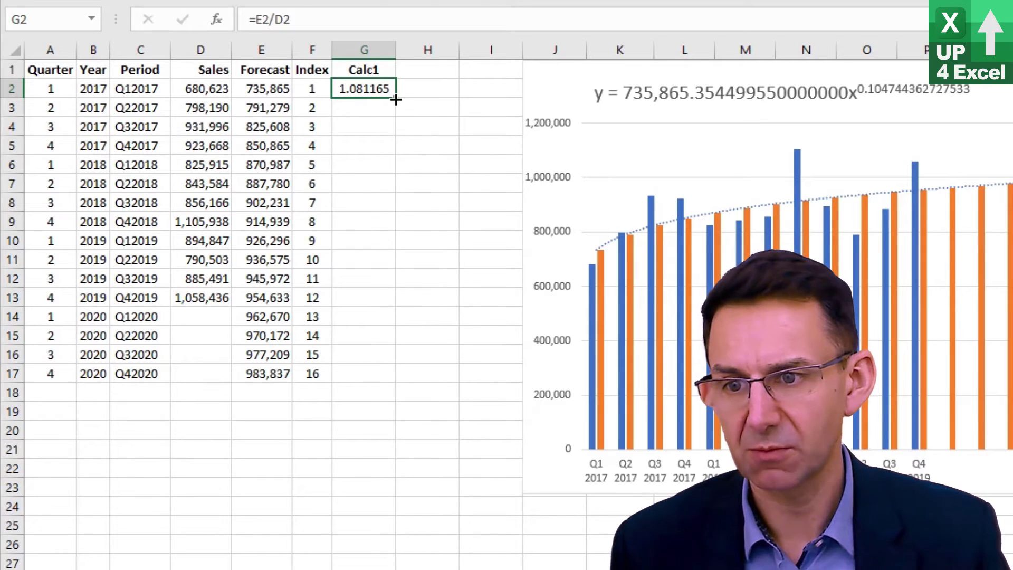
pyautogui.moveTo(395, 100); pyautogui.dragTo(374, 306)
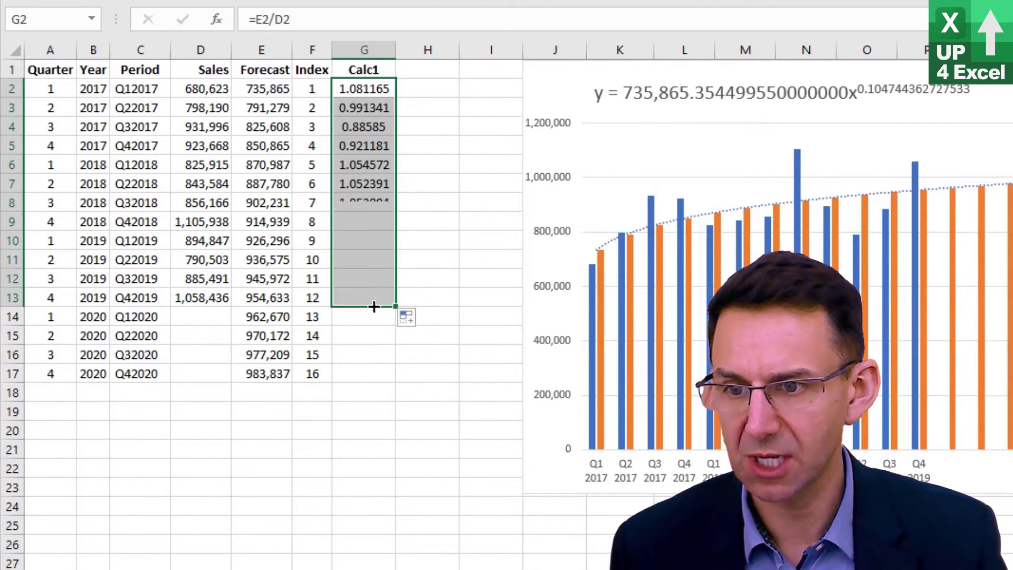
pyautogui.click(246, 73)
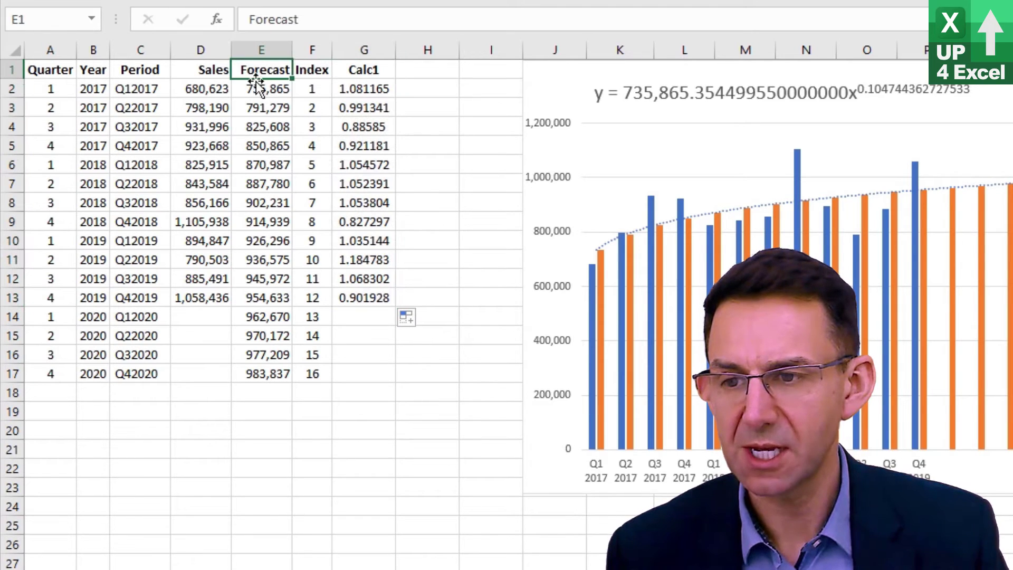
# Step: Rename the existing Forecast column header to Forecast1
pyautogui.click(313, 18)
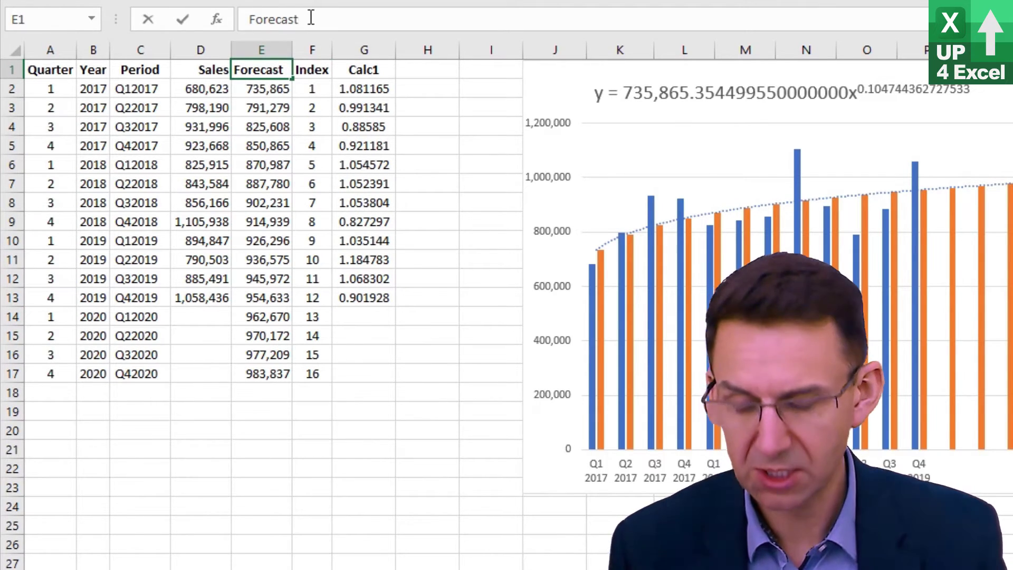
pyautogui.write('1')
pyautogui.press('Return')
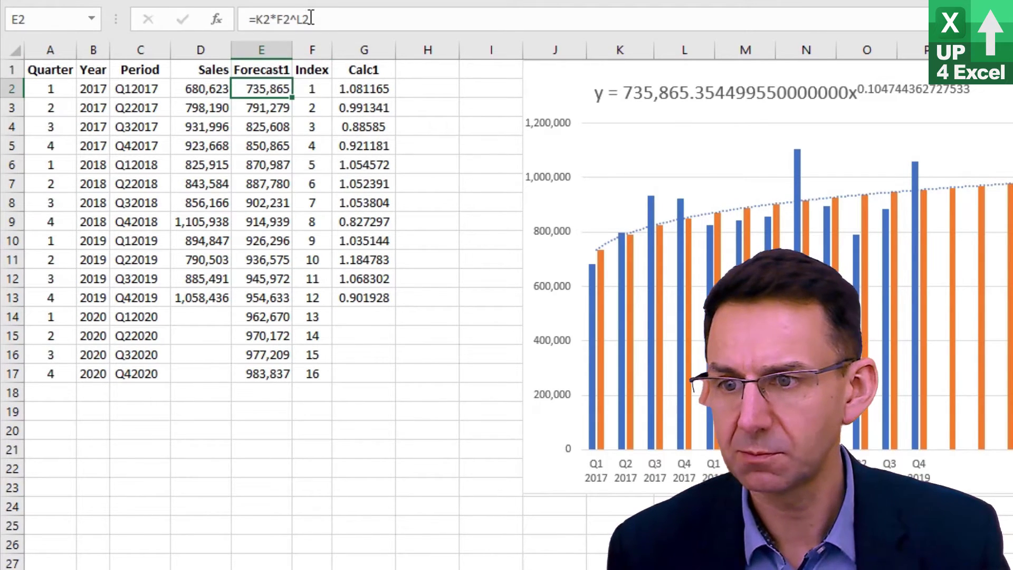
# Step: Insert a blank column at E and give it the header Forecast
pyautogui.rightClick(271, 51)
pyautogui.click(309, 185)
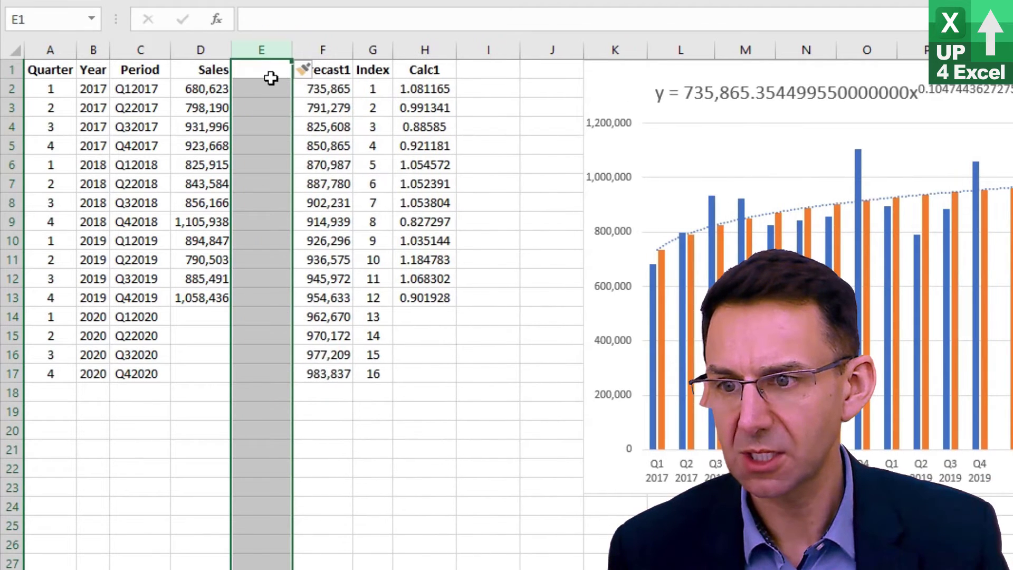
pyautogui.click(271, 73)
pyautogui.write('For')
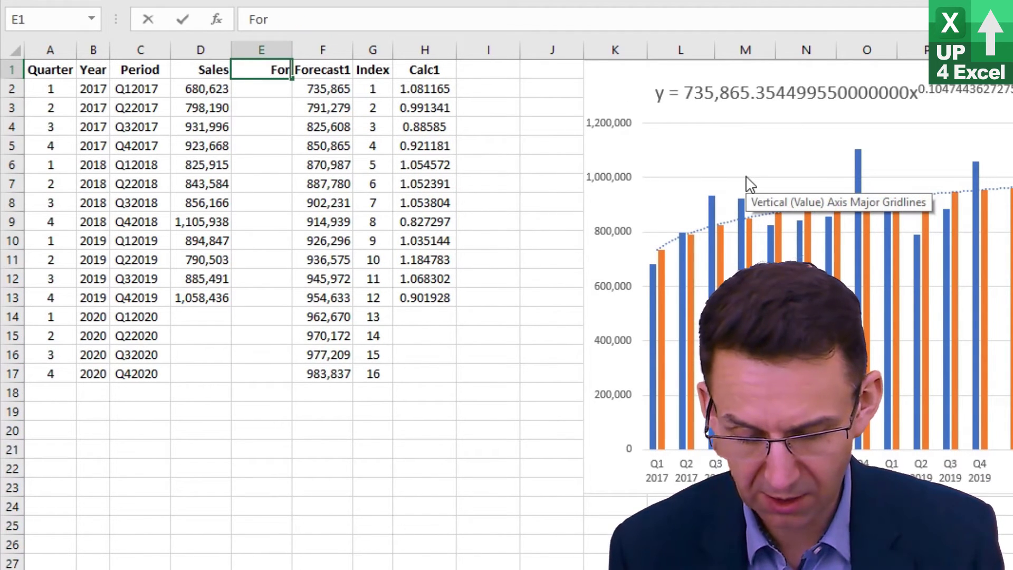
pyautogui.write('ecas')
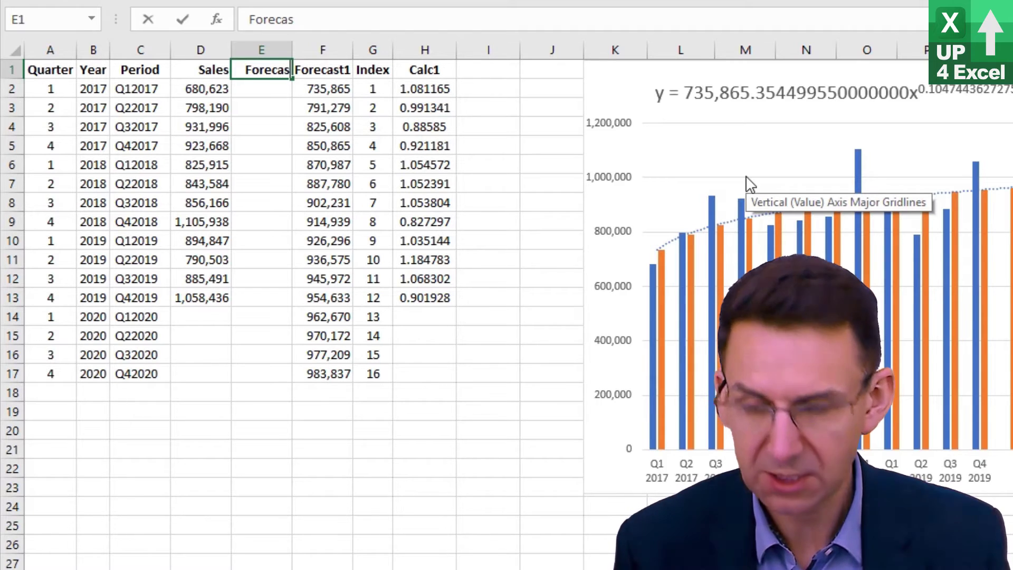
pyautogui.write('t')
pyautogui.press('Return')
# Step: Change the F1 header to Forecast Calc and wrap it onto two lines
pyautogui.press('Up')
pyautogui.press('Right')
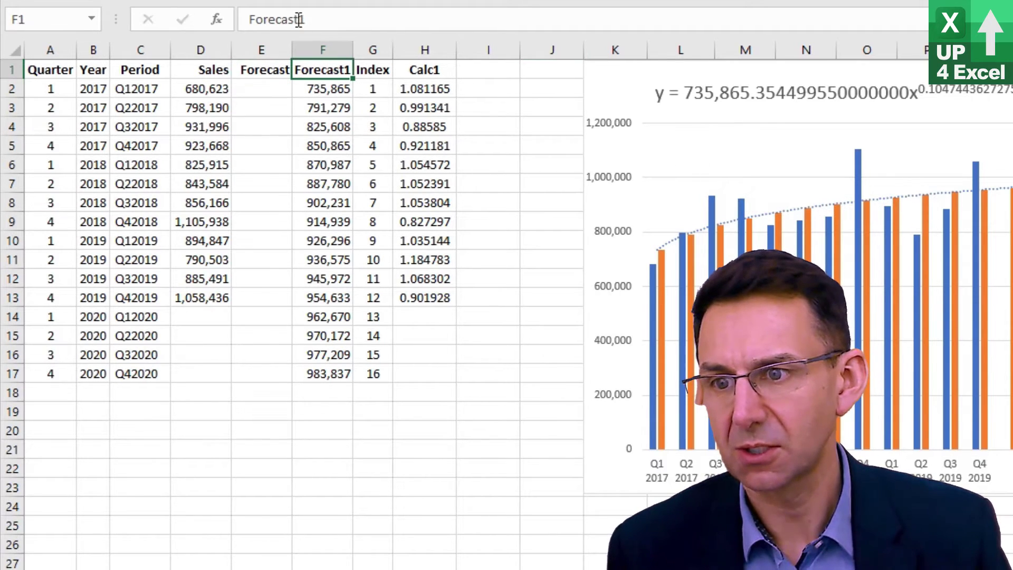
pyautogui.moveTo(299, 20); pyautogui.dragTo(343, 15)
pyautogui.write('Calc')
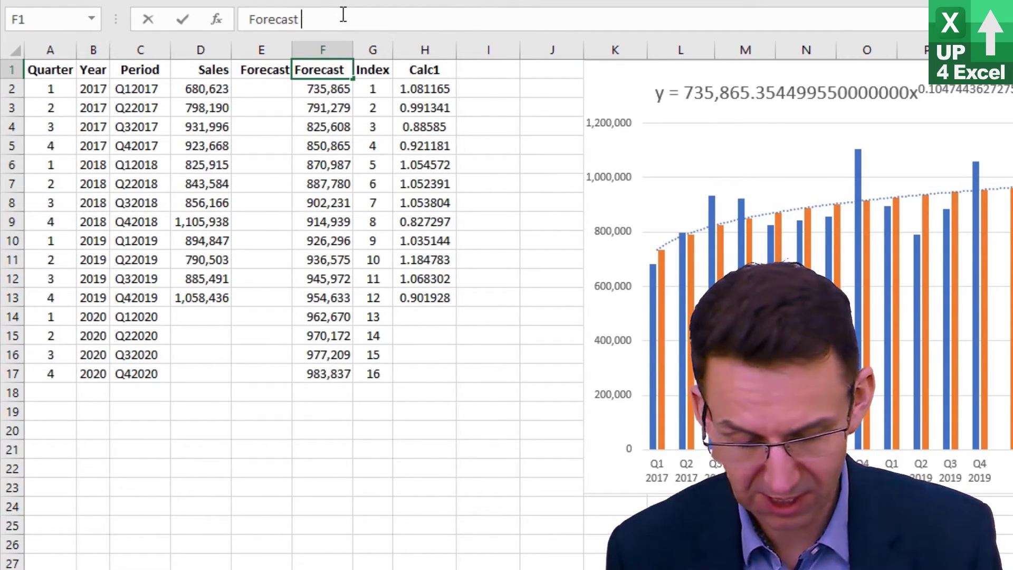
pyautogui.press('Return')
pyautogui.press('Up')
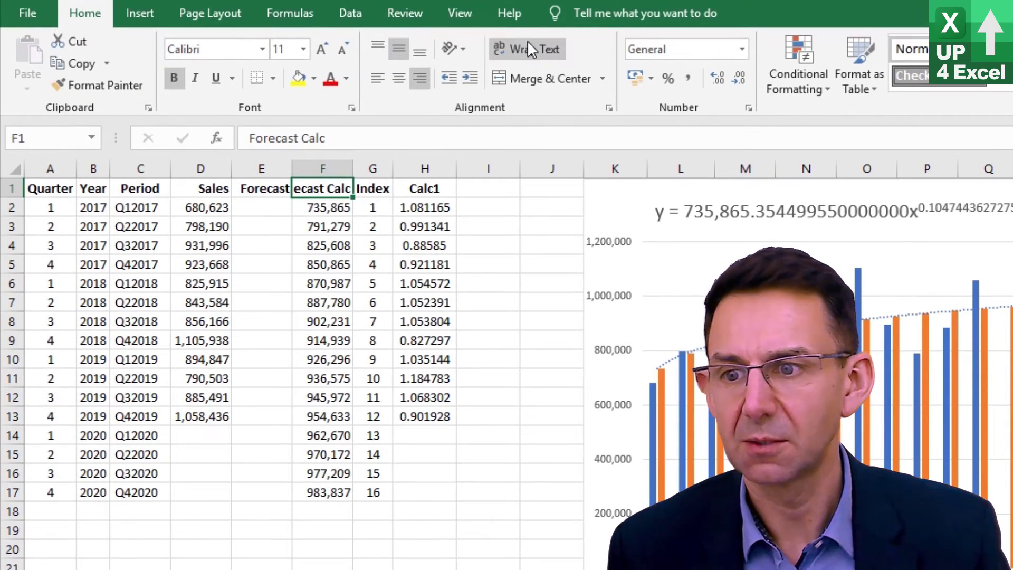
pyautogui.click(527, 47)
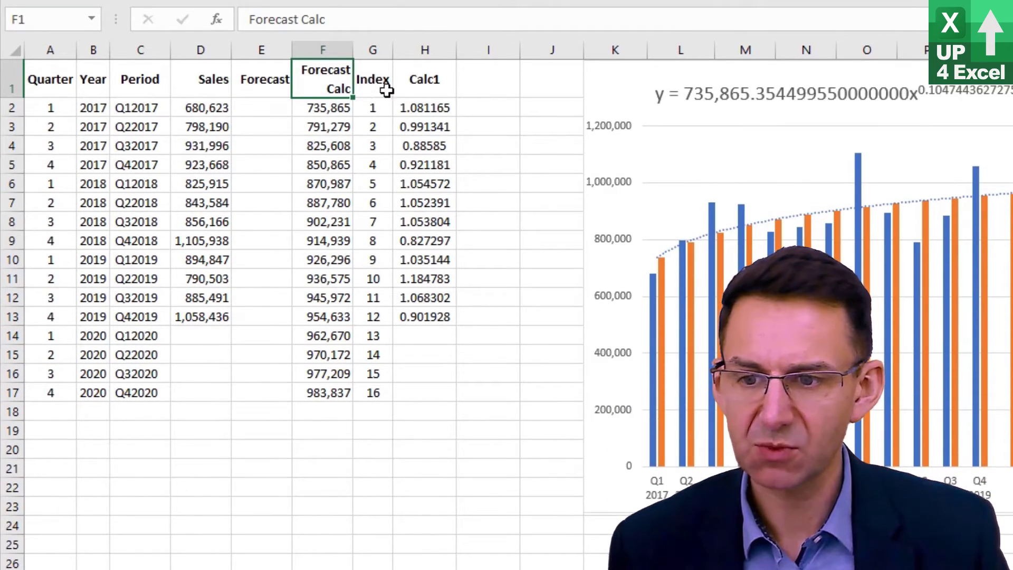
pyautogui.click(452, 336)
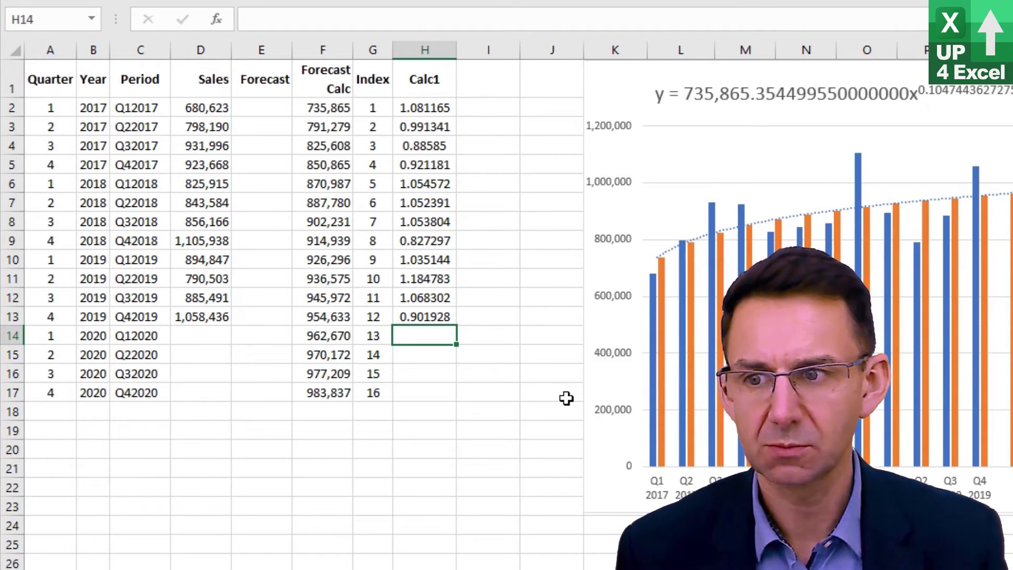
pyautogui.press('Left')
pyautogui.press('Left')
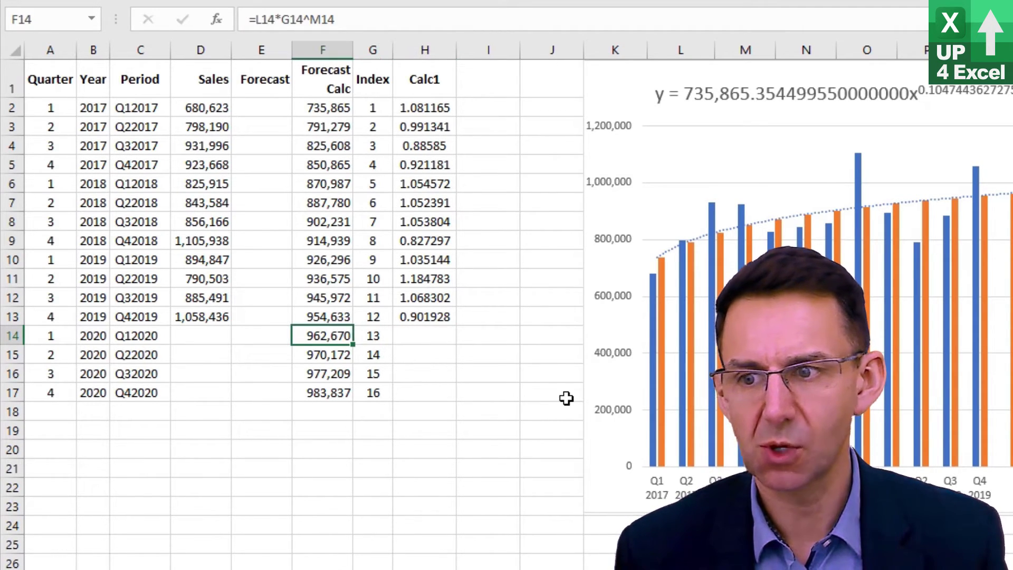
pyautogui.press('Left')
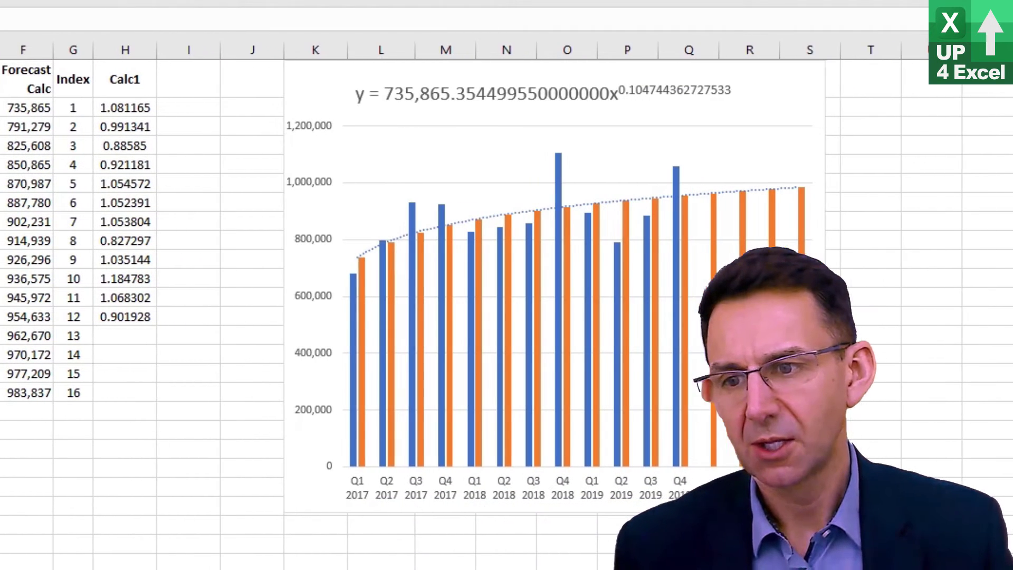
pyautogui.moveTo(363, 270)
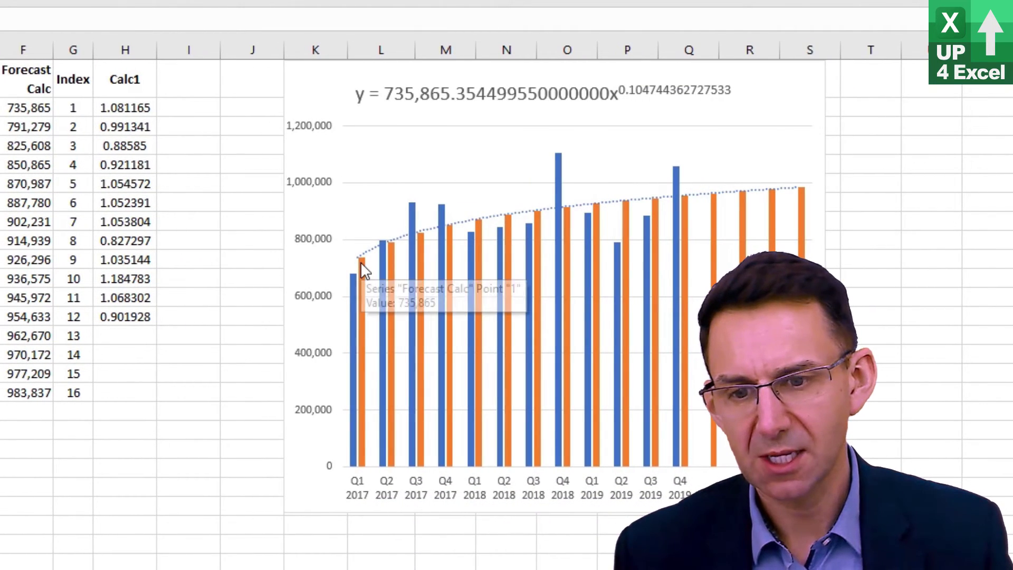
pyautogui.click(713, 198)
pyautogui.click(713, 202)
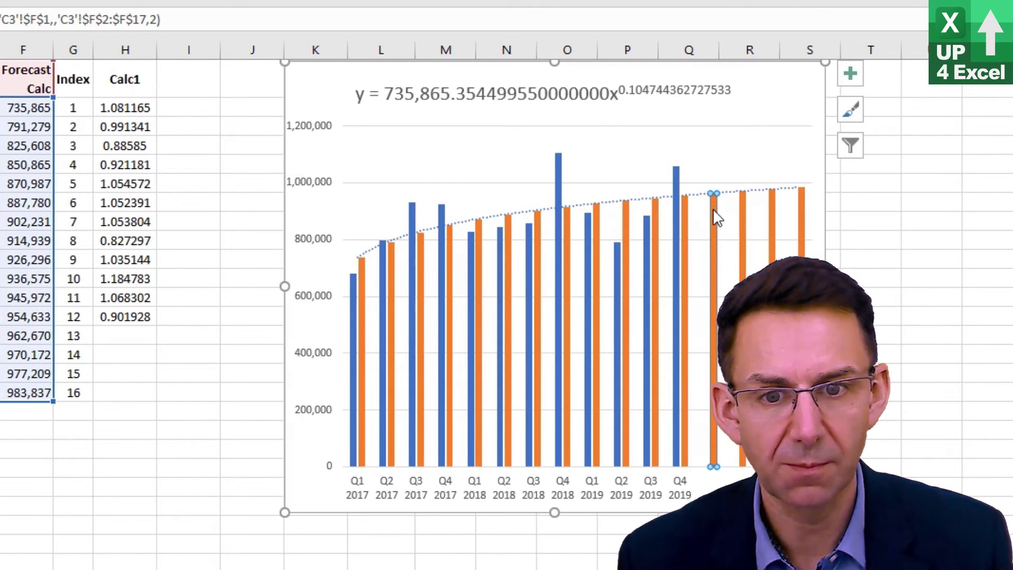
pyautogui.moveTo(711, 205)
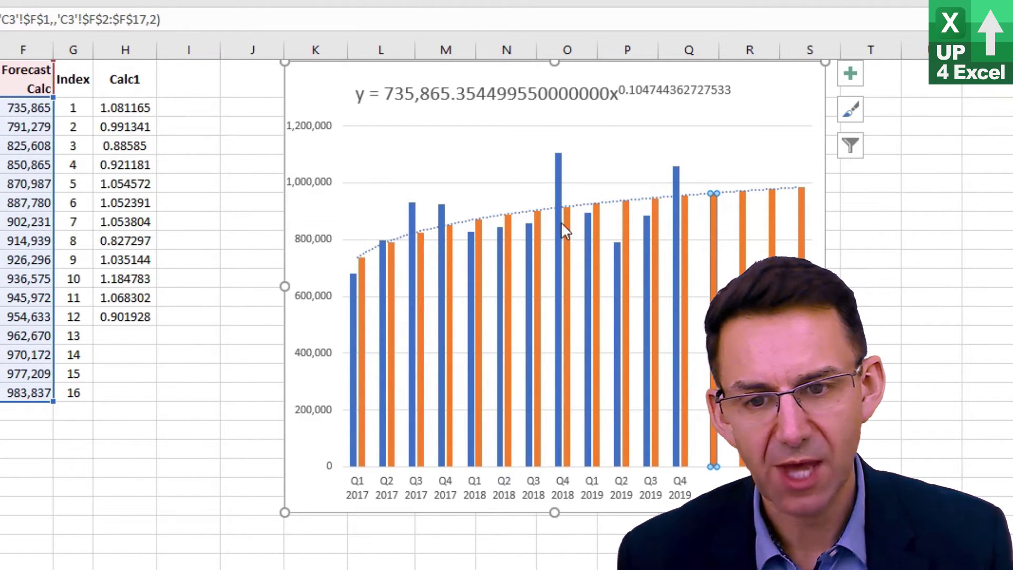
pyautogui.click(115, 338)
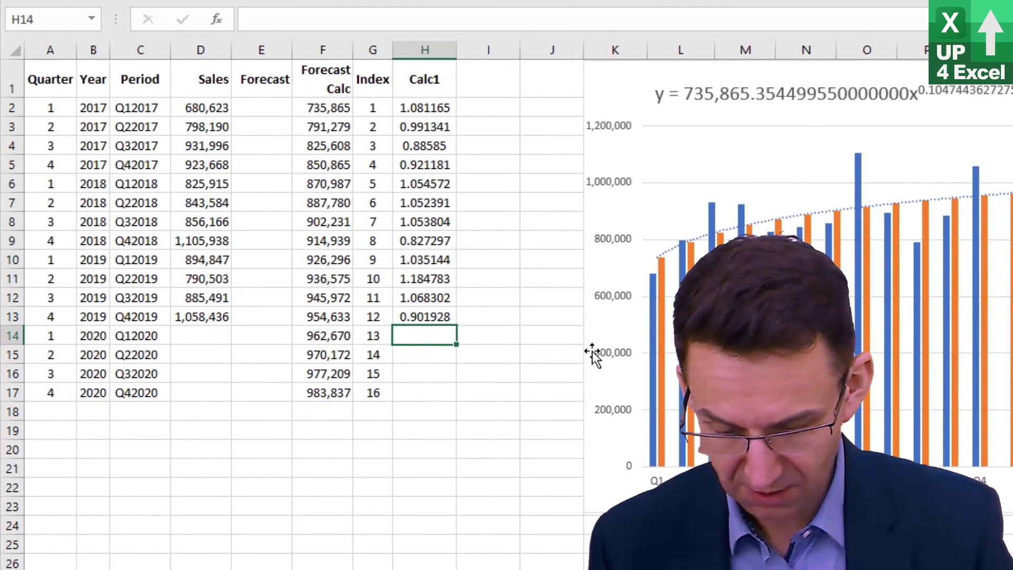
# Step: Average H2, H6 and H10 in H14 as the first-quarter index
pyautogui.write('=average(')
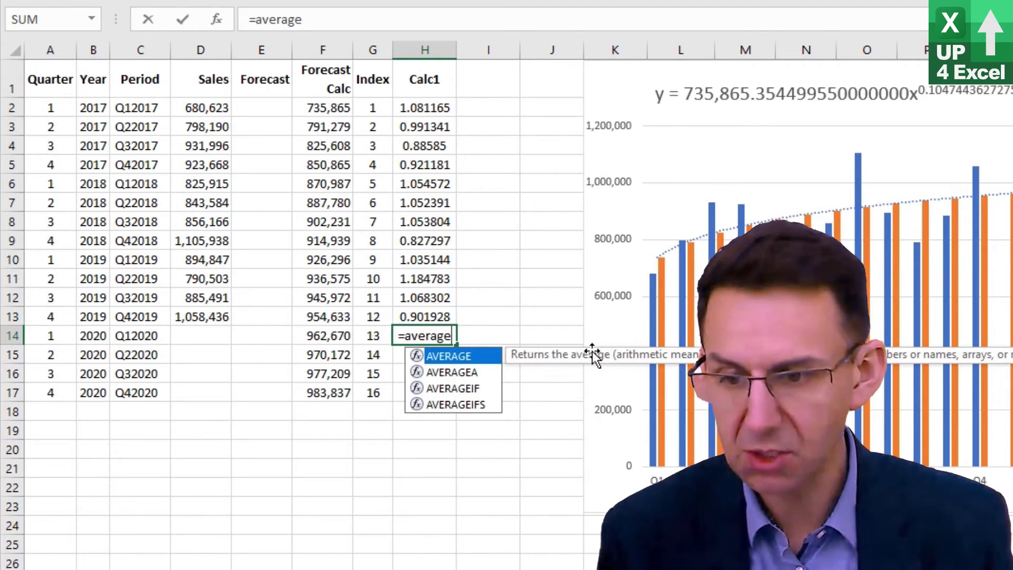
pyautogui.click(433, 108)
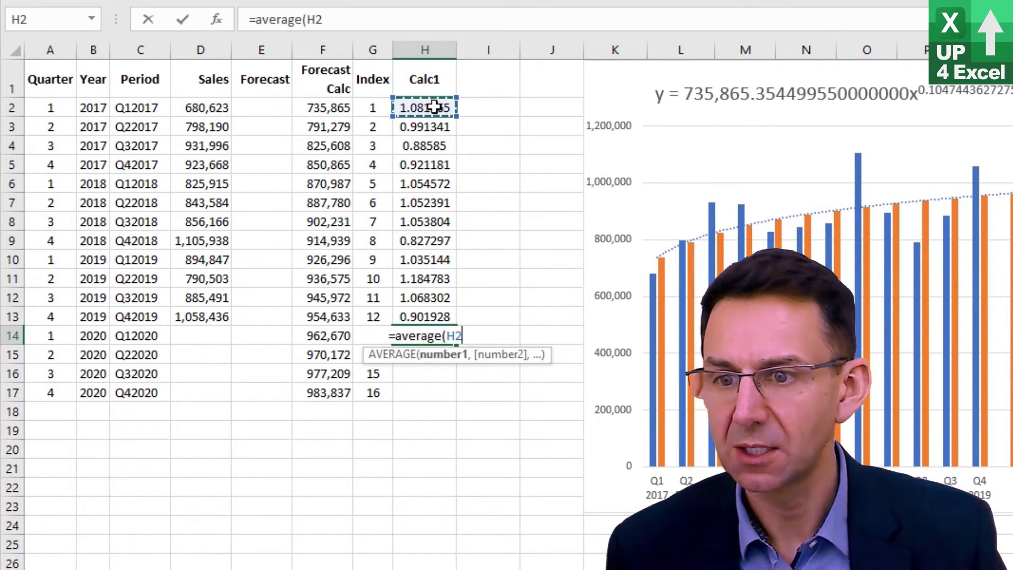
pyautogui.write(',')
pyautogui.click(411, 182)
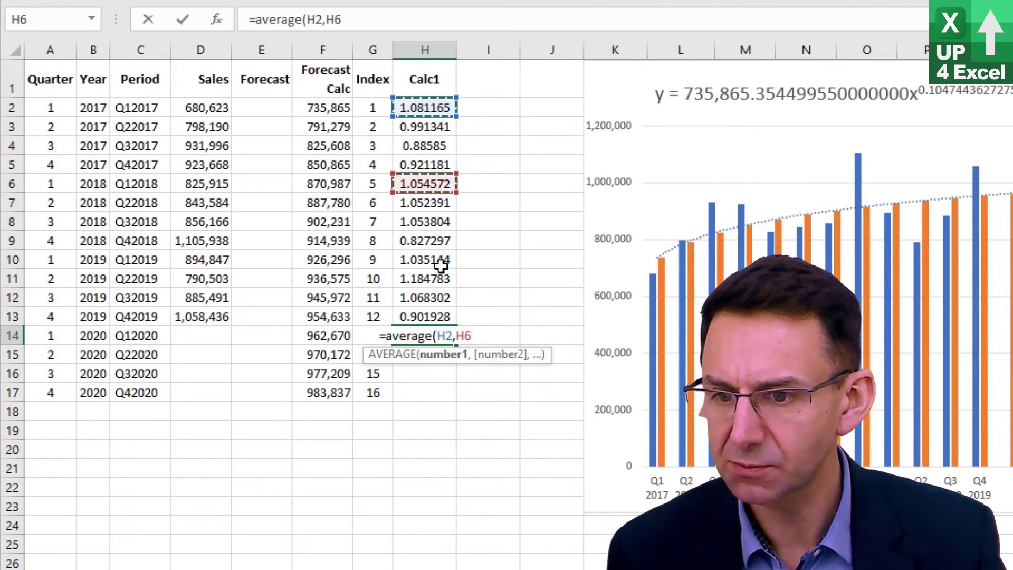
pyautogui.write(',')
pyautogui.click(427, 258)
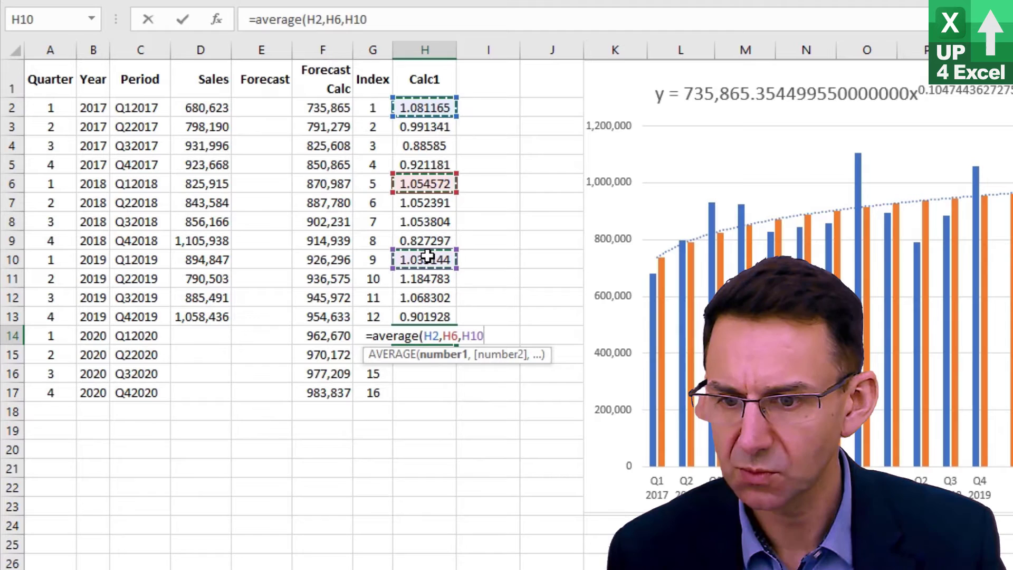
pyautogui.press('Return')
pyautogui.press('Up')
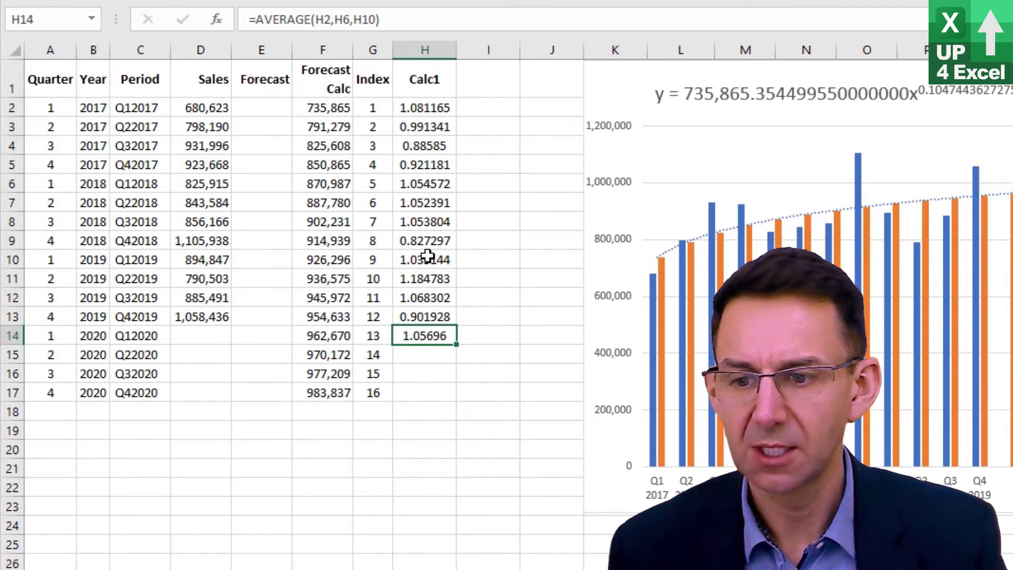
pyautogui.press('Down')
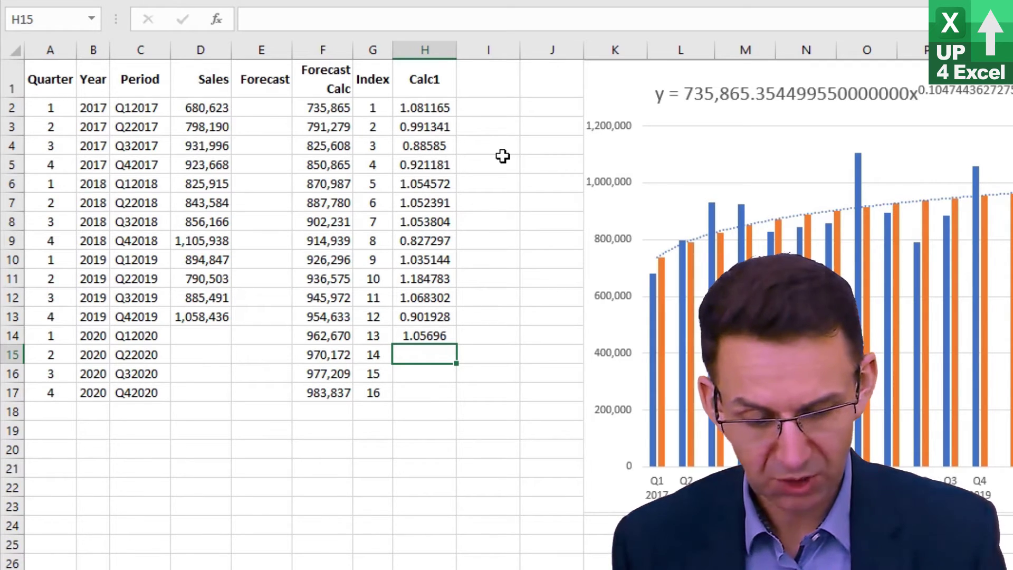
# Step: Enter an AVERAGEIF in H15 that averages absolute H2:H13 by A15's quarter
pyautogui.write('=average')
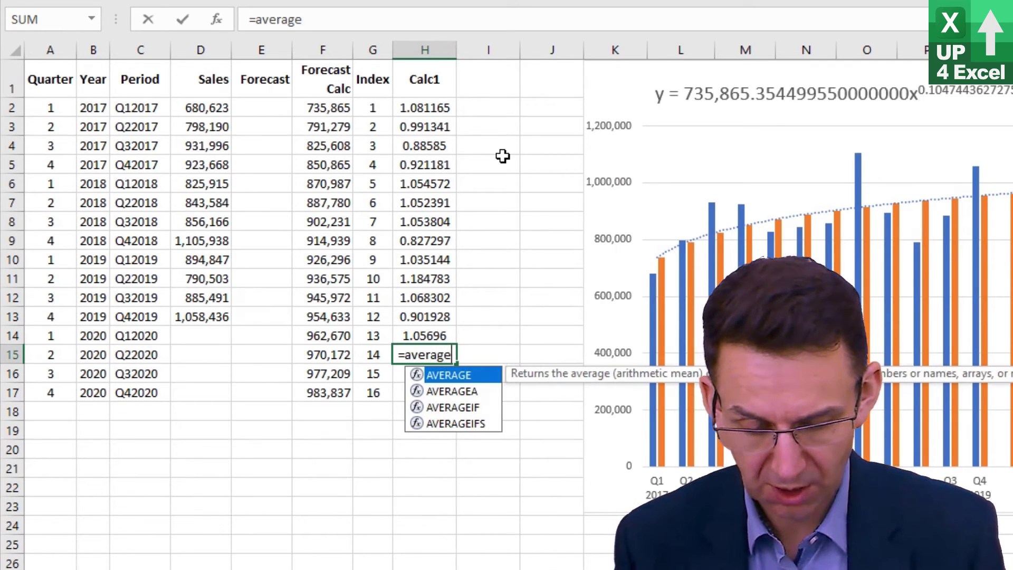
pyautogui.write('if(')
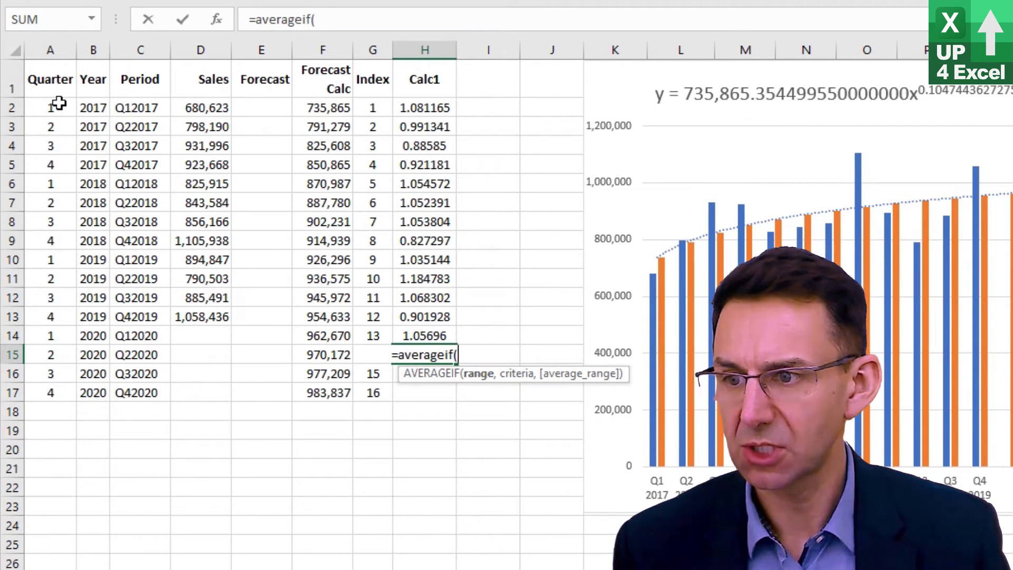
pyautogui.moveTo(52, 107); pyautogui.dragTo(53, 320)
pyautogui.press('F4')
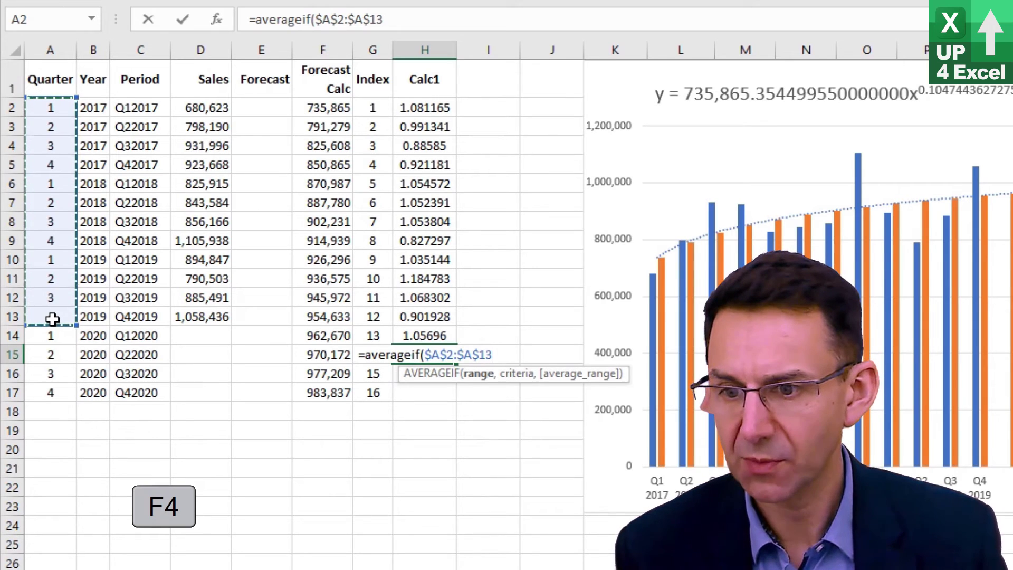
pyautogui.write(',')
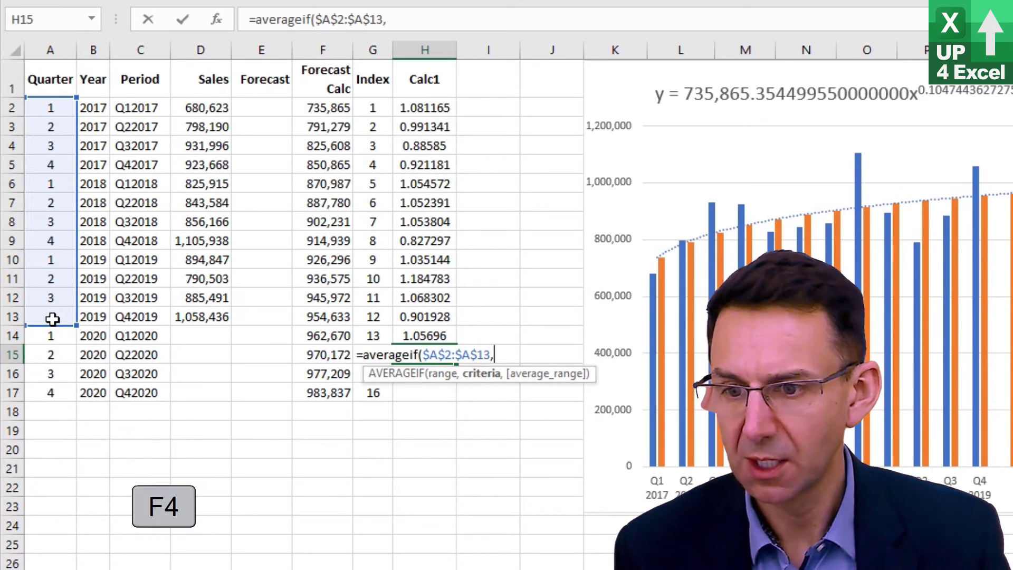
pyautogui.click(55, 352)
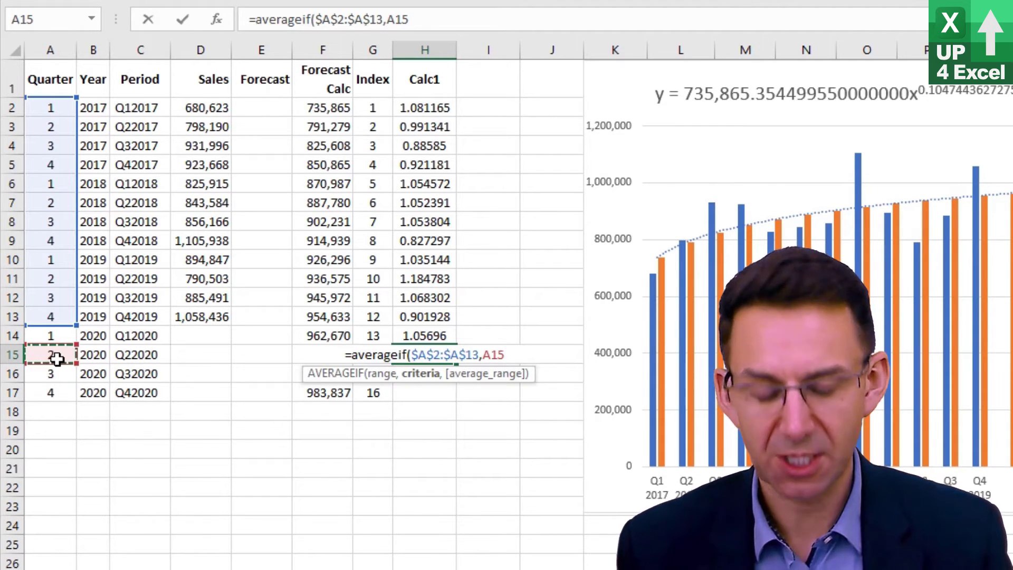
pyautogui.write(',')
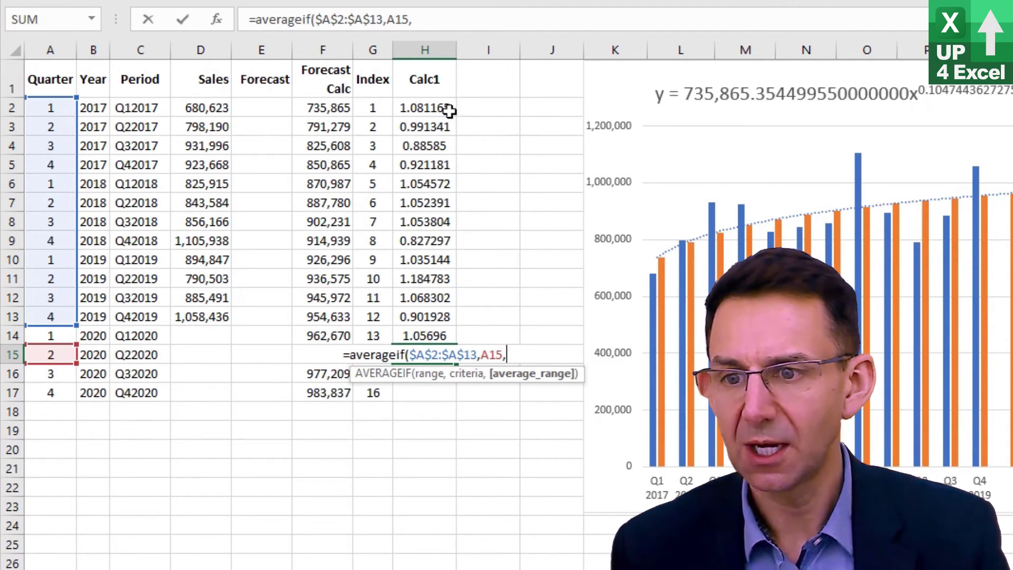
pyautogui.click(432, 107)
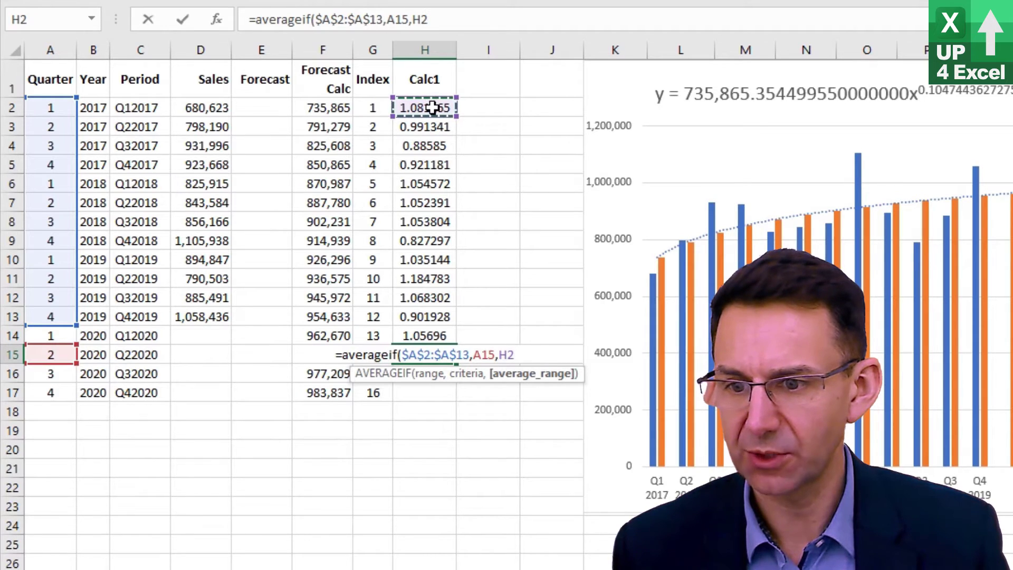
pyautogui.moveTo(433, 107); pyautogui.dragTo(422, 314)
pyautogui.press('F4')
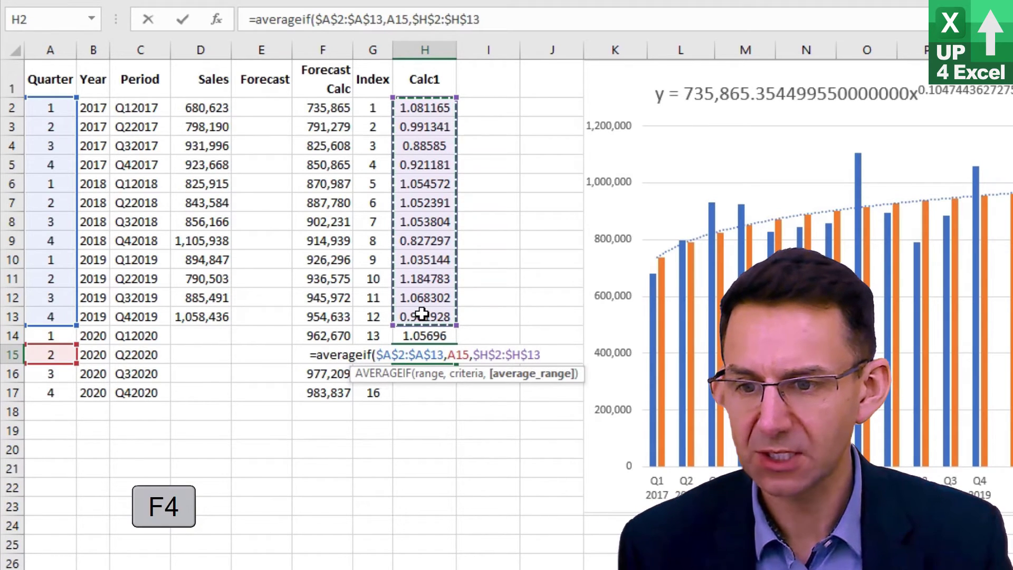
pyautogui.write(')')
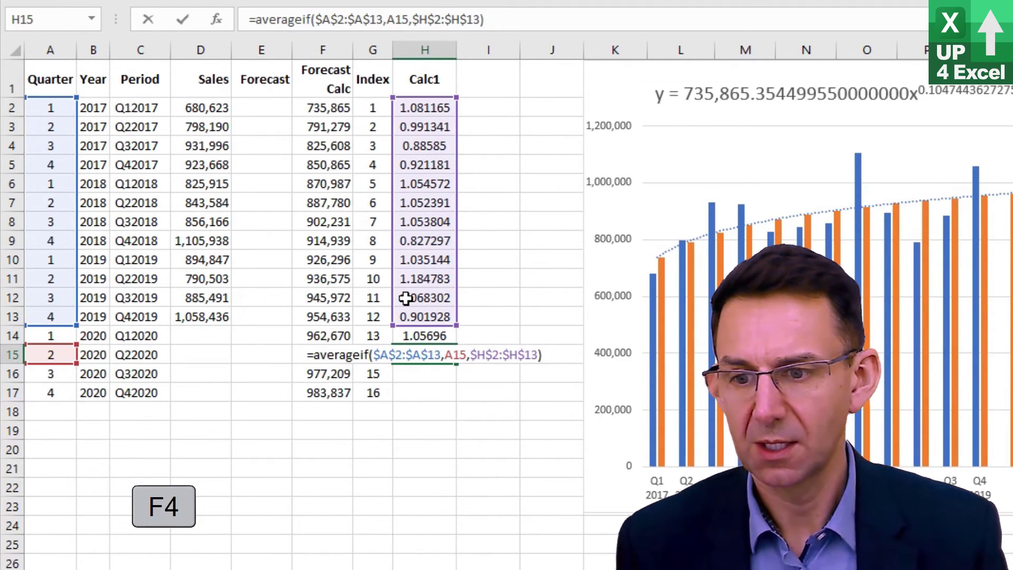
pyautogui.press('Return')
# Step: Copy H15's AVERAGEIF formula into H14 and H16:H17
pyautogui.press('Up')
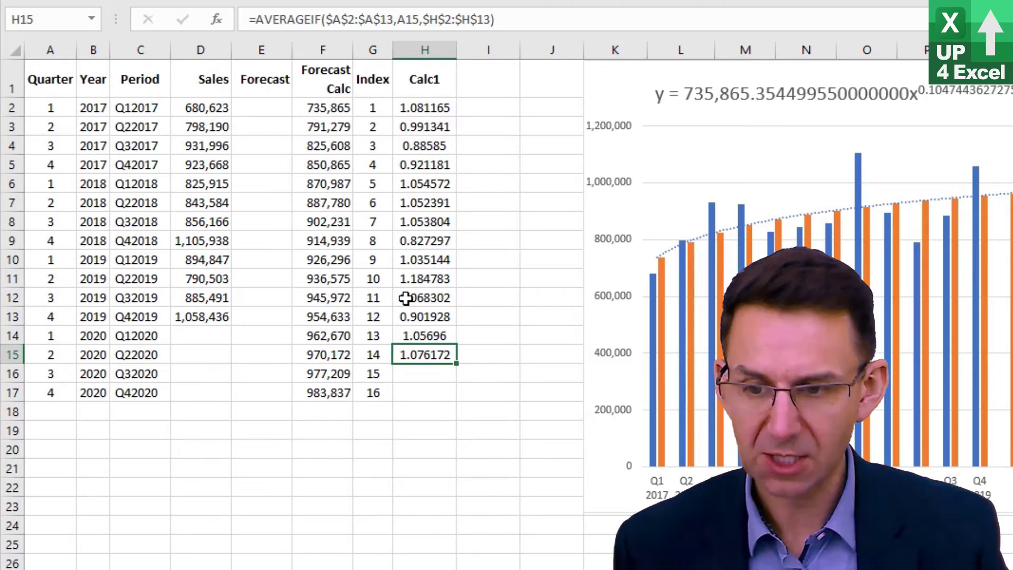
pyautogui.hotkey('ctrl', 'c')
pyautogui.press('Up')
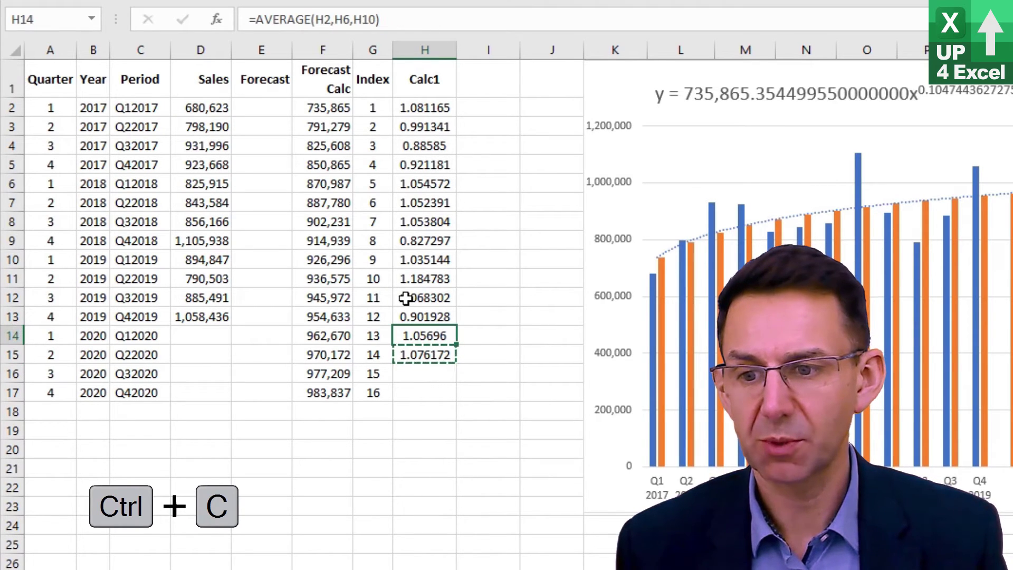
pyautogui.hotkey('ctrl', 'v')
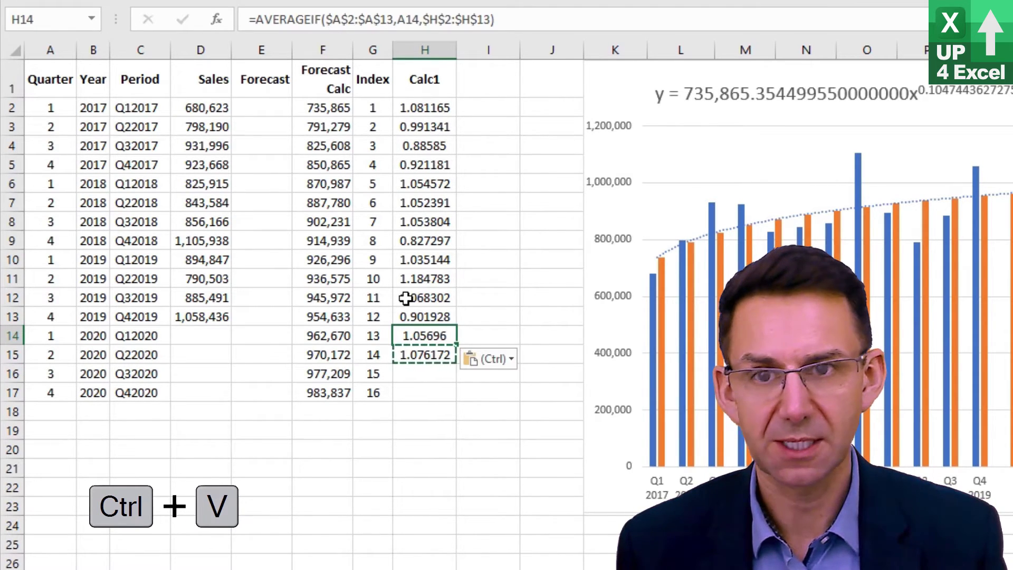
pyautogui.press('Down')
pyautogui.press('Down')
pyautogui.hotkey('shift', 'Down')
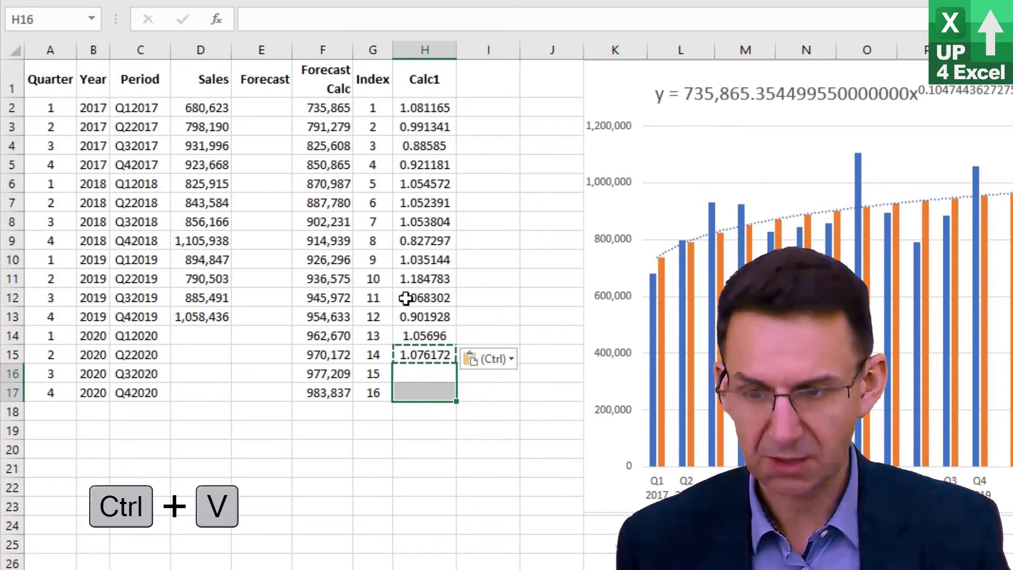
pyautogui.hotkey('ctrl', 'v')
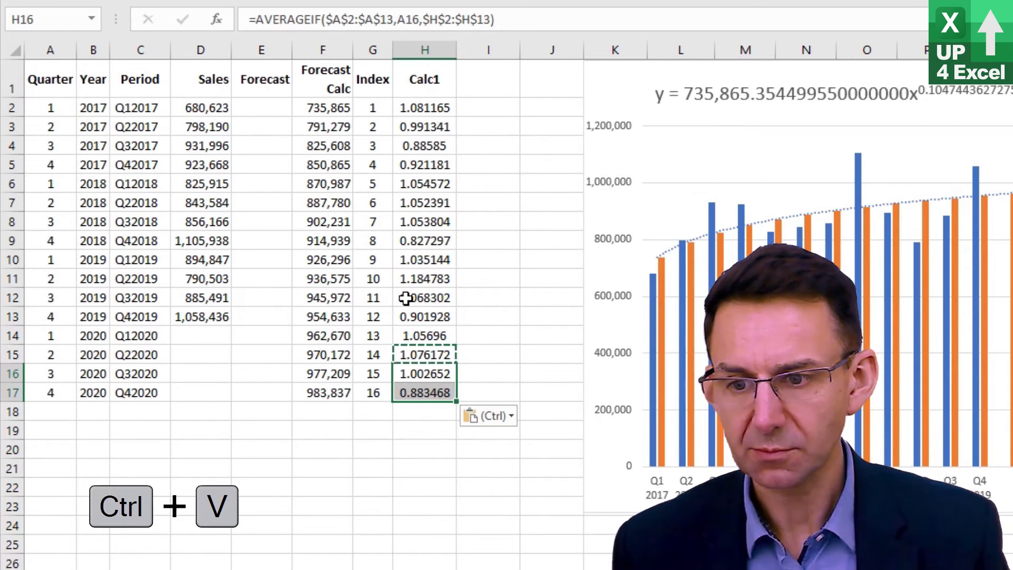
# Step: Colour the 2020 index values in H14:H17 blue
pyautogui.moveTo(440, 336); pyautogui.dragTo(431, 387)
pyautogui.moveTo(431, 433); pyautogui.dragTo(431, 434)
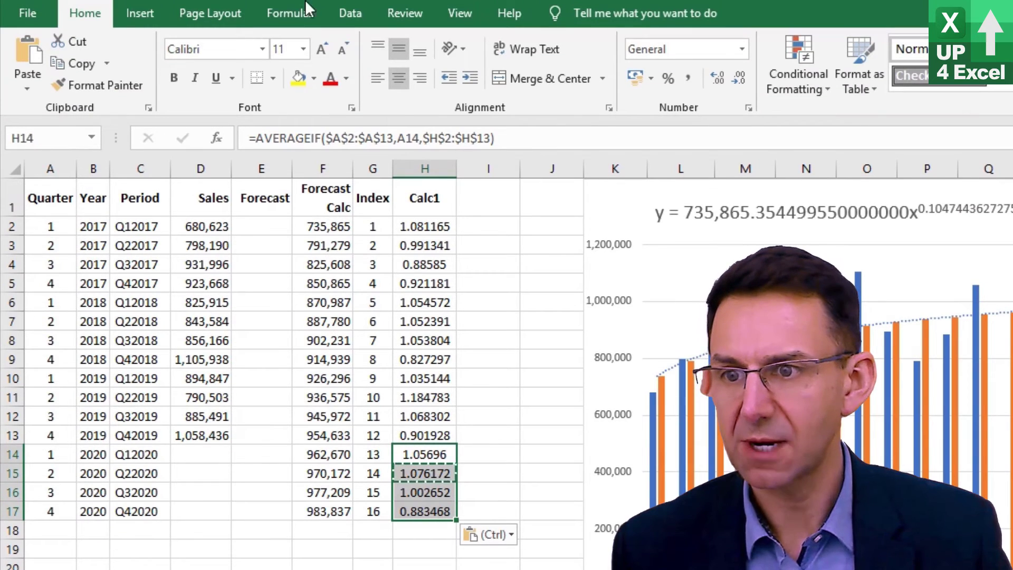
pyautogui.click(347, 78)
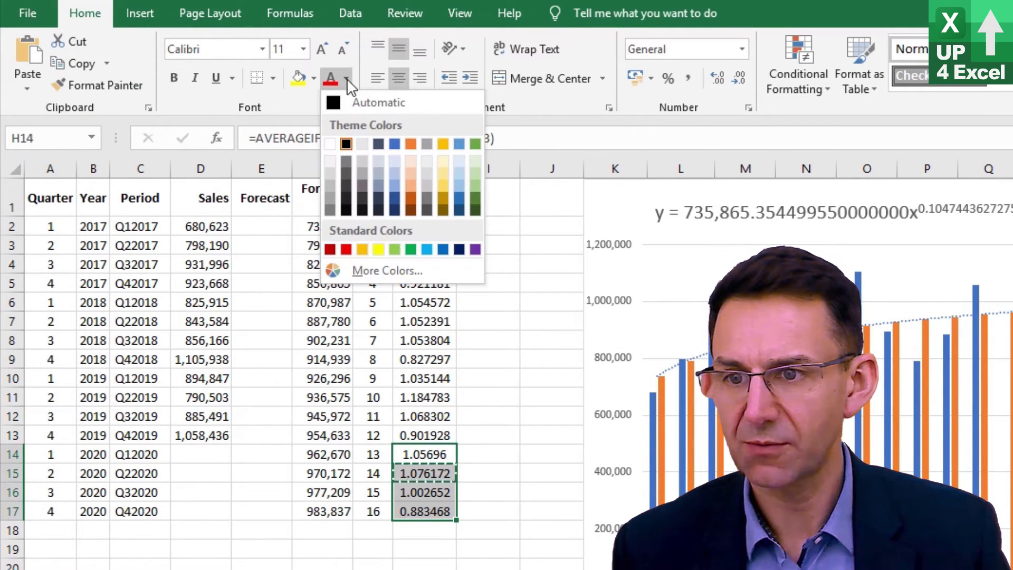
pyautogui.click(395, 143)
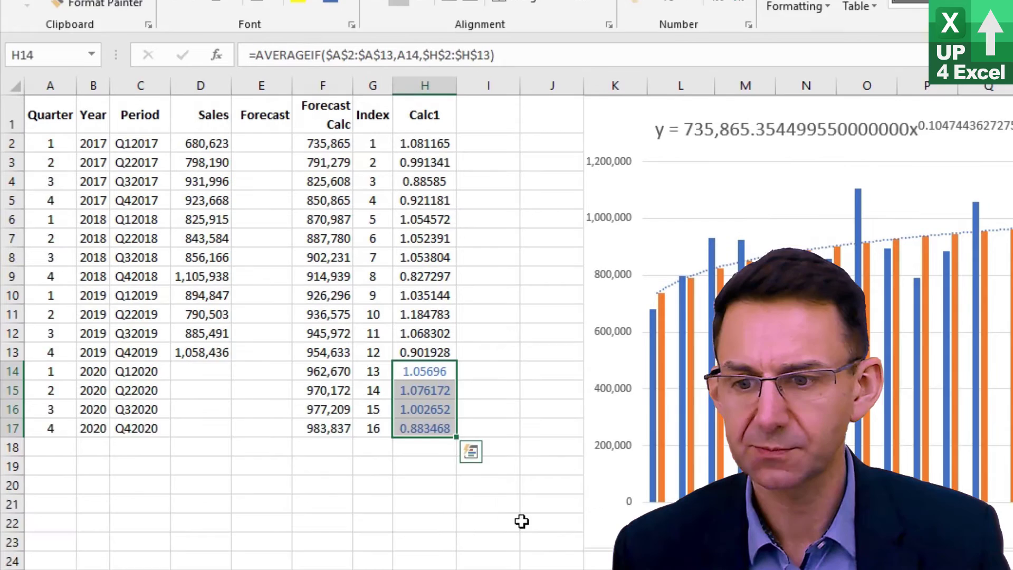
# Step: Check the ratio and AVERAGEIF formulas in H11, H13, H14 and H2, ending at D14
pyautogui.click(442, 315)
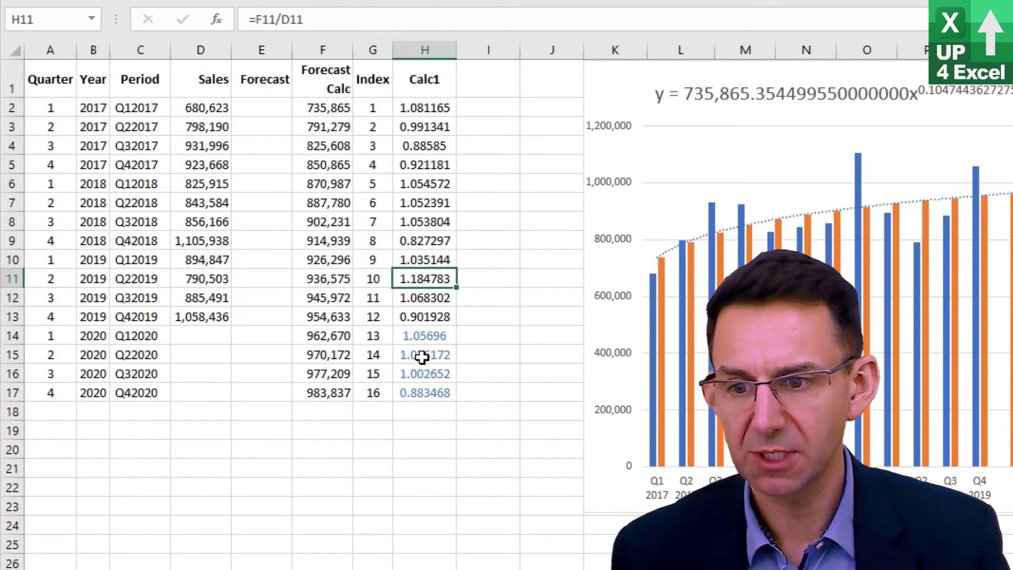
pyautogui.click(430, 335)
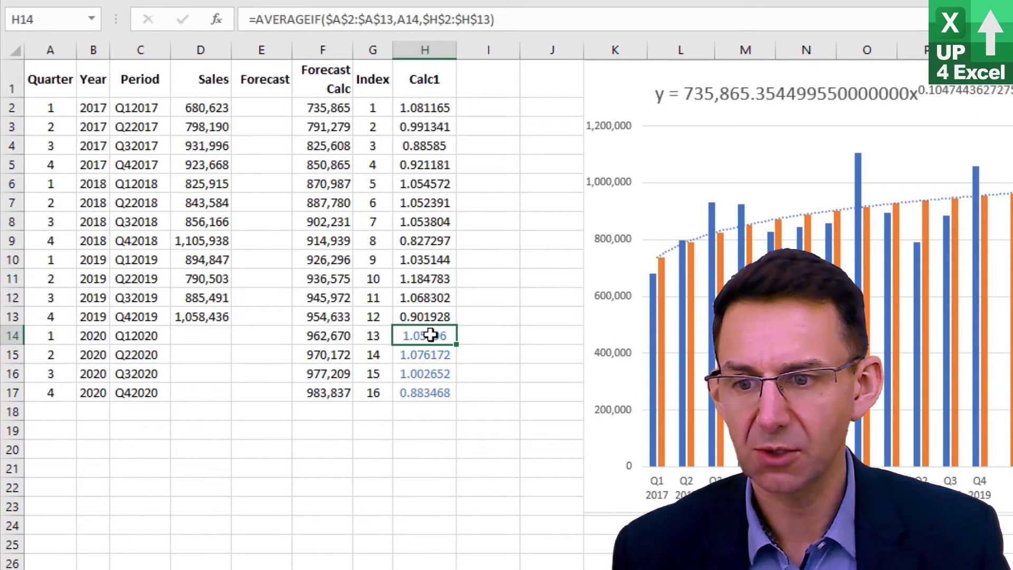
pyautogui.click(426, 317)
pyautogui.click(425, 335)
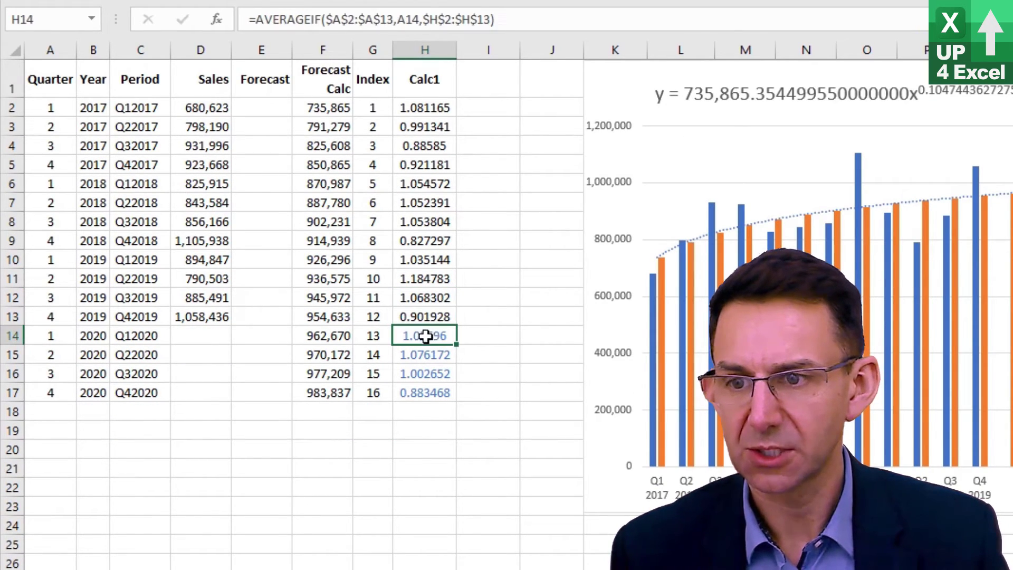
pyautogui.click(210, 335)
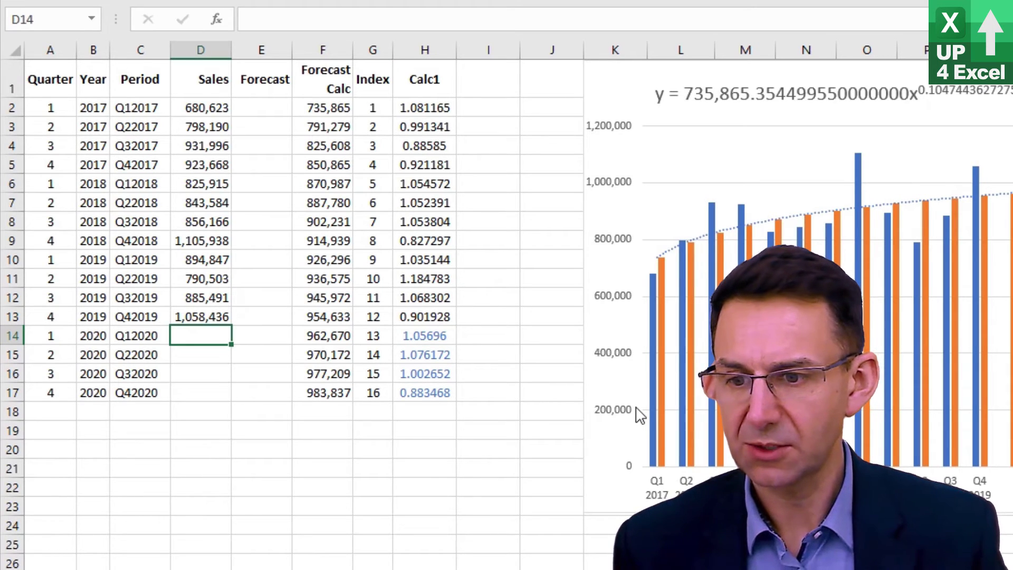
pyautogui.click(425, 106)
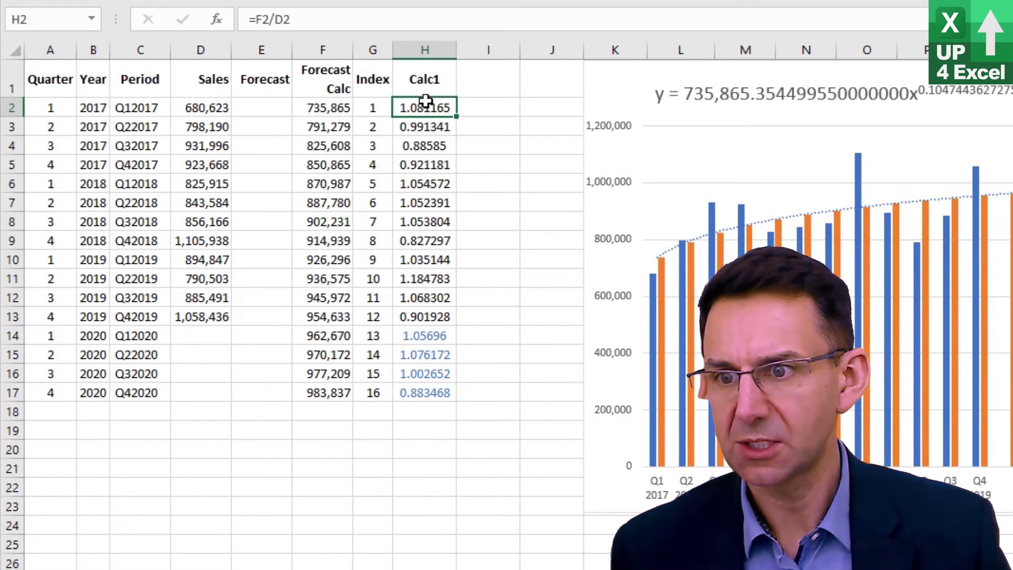
pyautogui.press('F2')
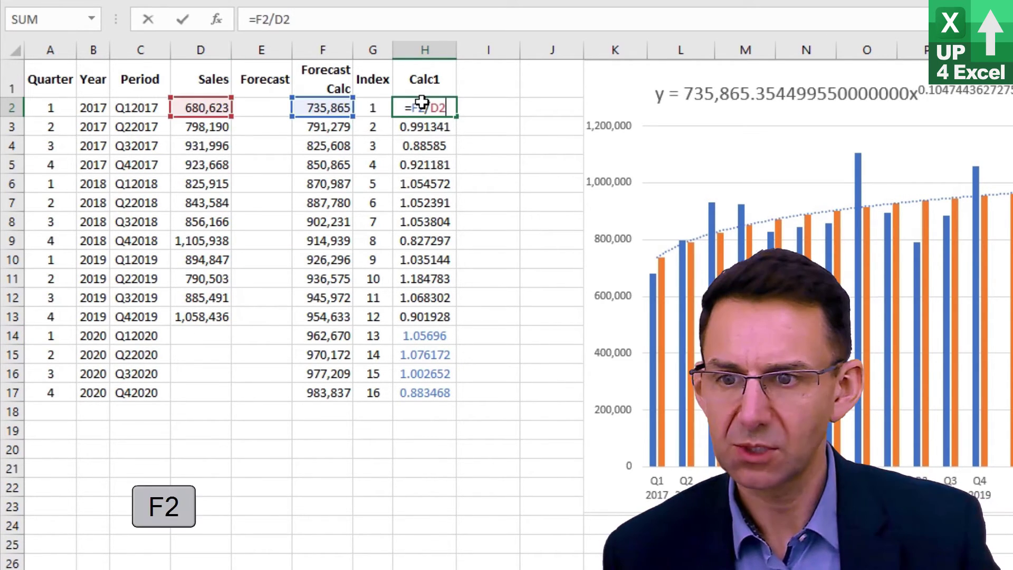
pyautogui.press('Return')
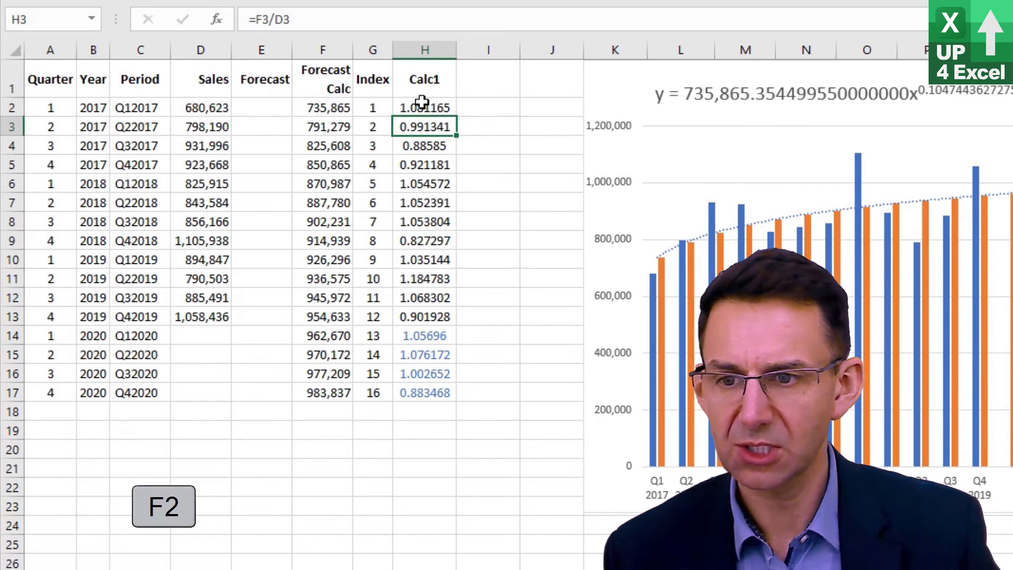
pyautogui.click(186, 333)
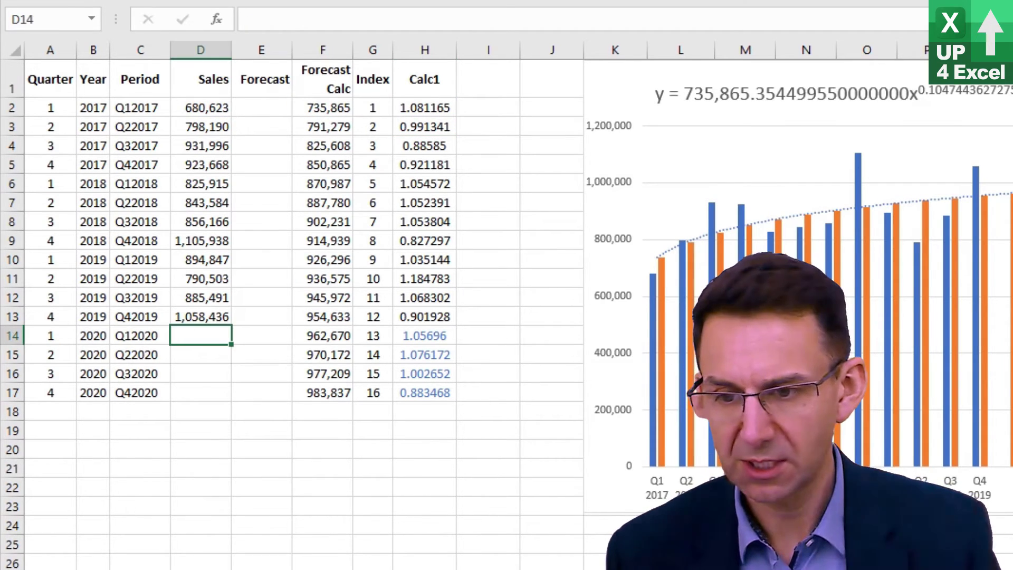
# Step: Enter =F14/H14 in D14, then delete it as the wrong column
pyautogui.write('=')
pyautogui.press('Right')
pyautogui.press('Right')
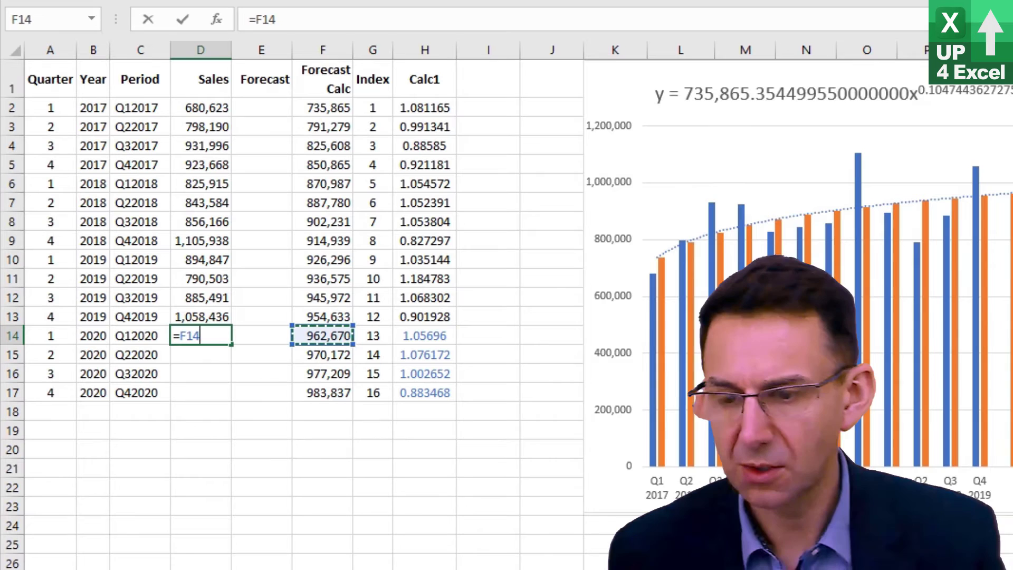
pyautogui.write('/')
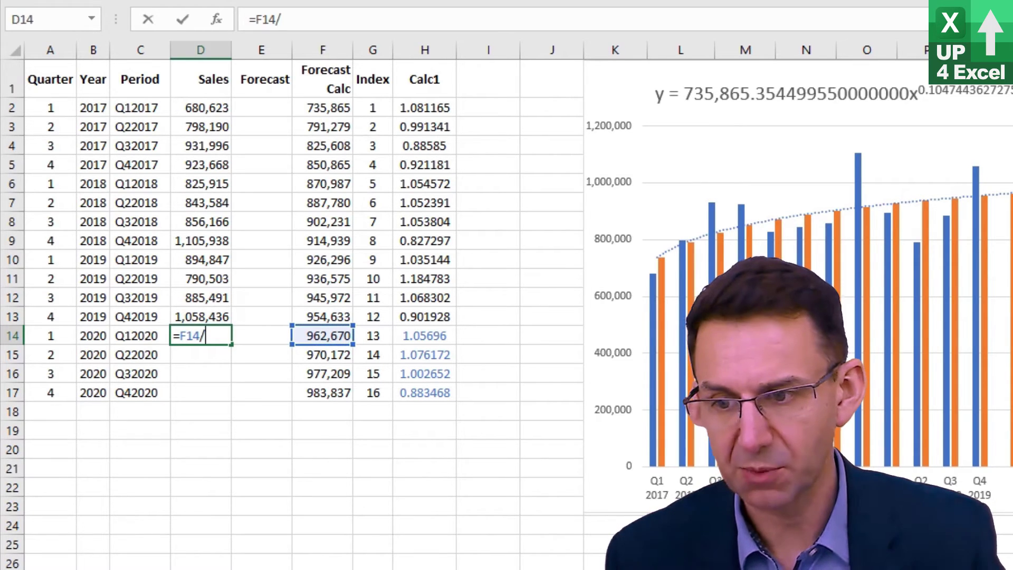
pyautogui.press('Right')
pyautogui.press('Right')
pyautogui.press('Right')
pyautogui.press('Right')
pyautogui.press('Return')
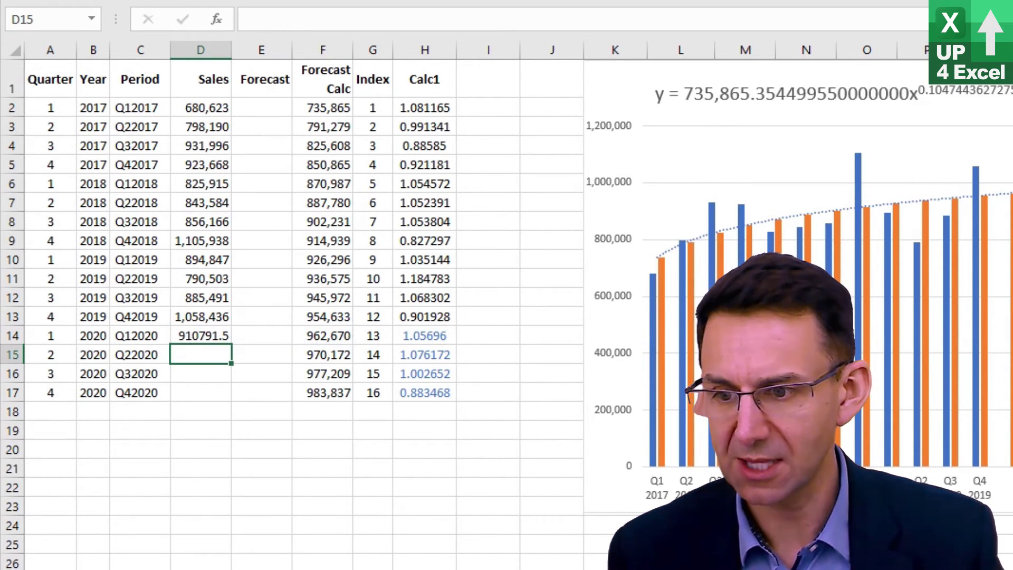
pyautogui.click(200, 335)
pyautogui.press('Delete')
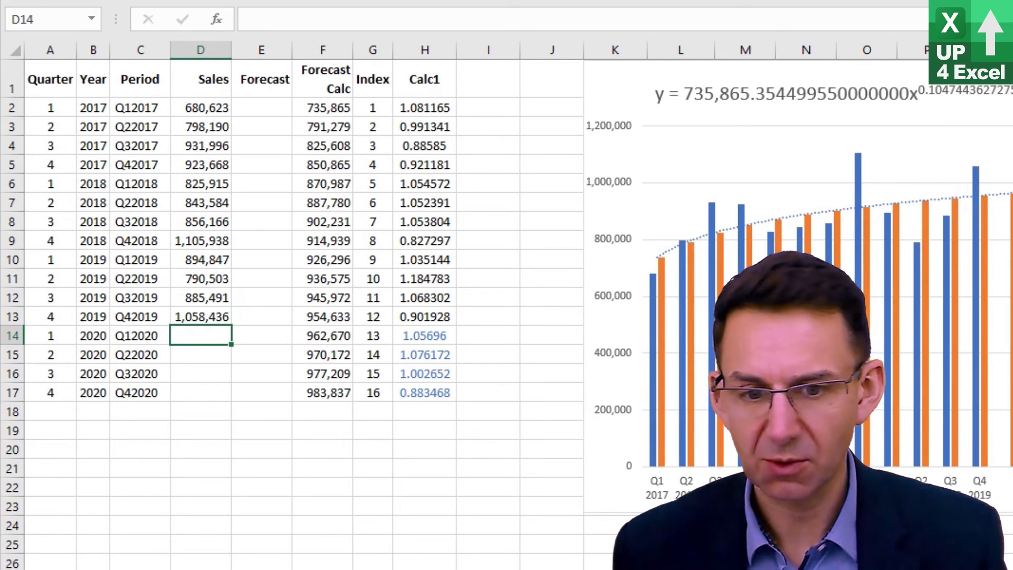
# Step: Enter the forecast formula =F14/H14 in E14
pyautogui.click(261, 336)
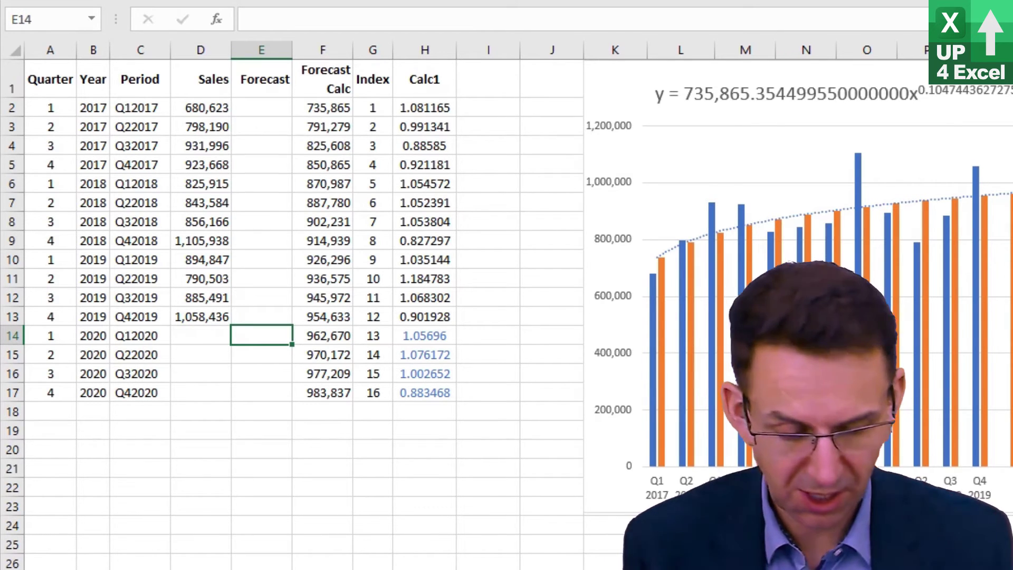
pyautogui.write('=')
pyautogui.press('Right')
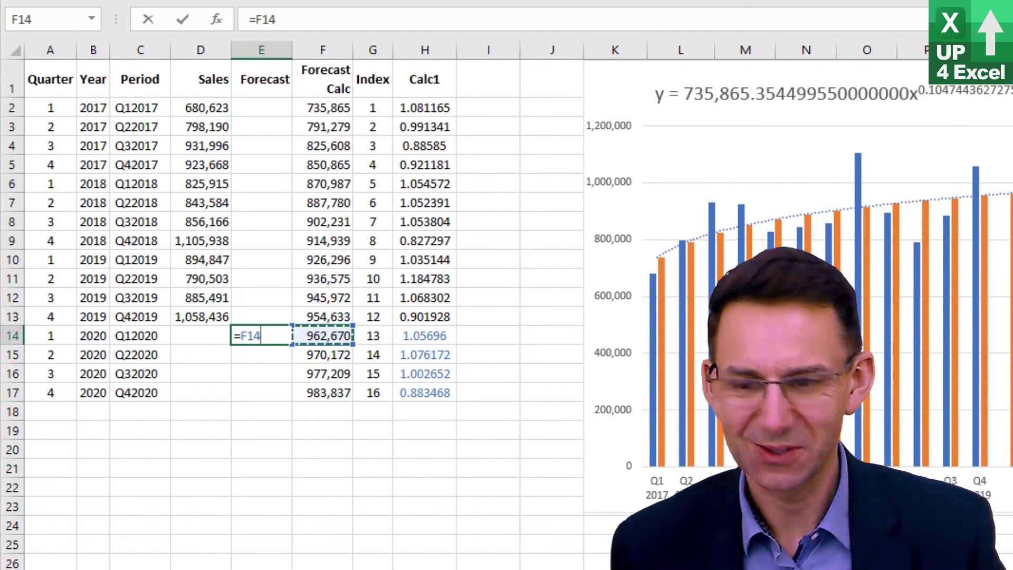
pyautogui.write('/')
pyautogui.press('Right')
pyautogui.press('Right')
pyautogui.press('Right')
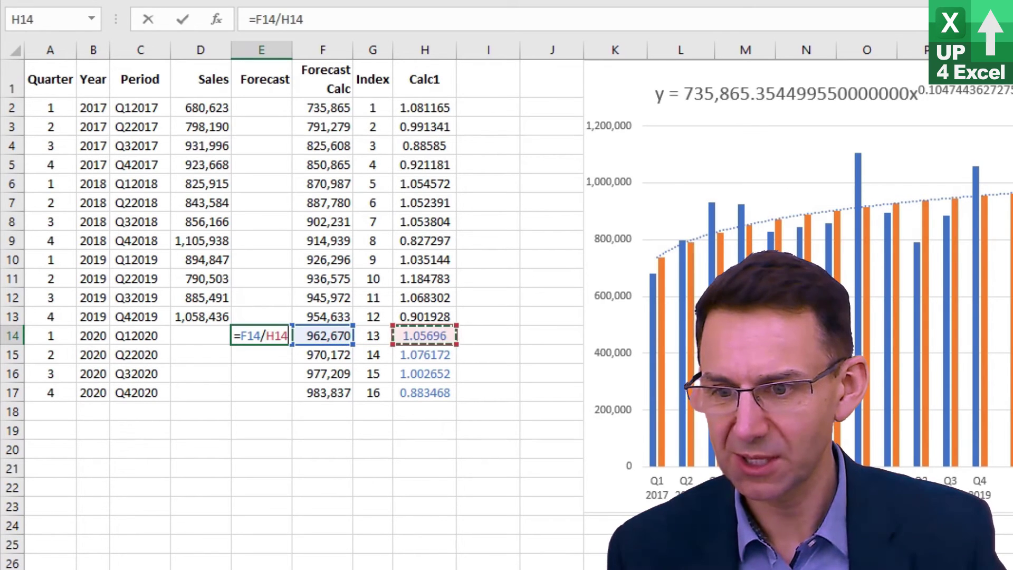
pyautogui.press('Return')
pyautogui.press('Up')
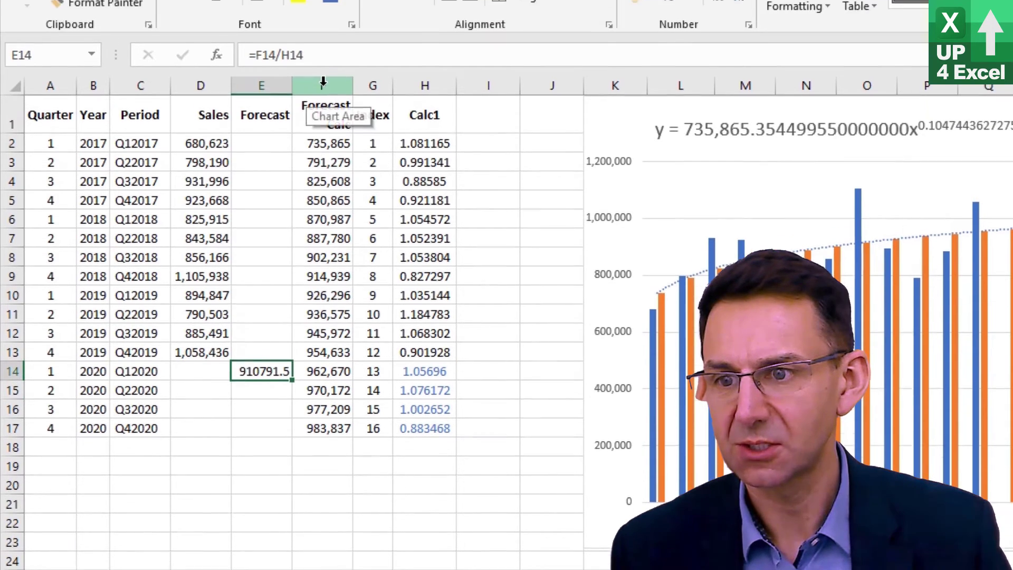
# Step: Copy column F's number formatting to column E and fill E14's formula down to E17
pyautogui.click(322, 50)
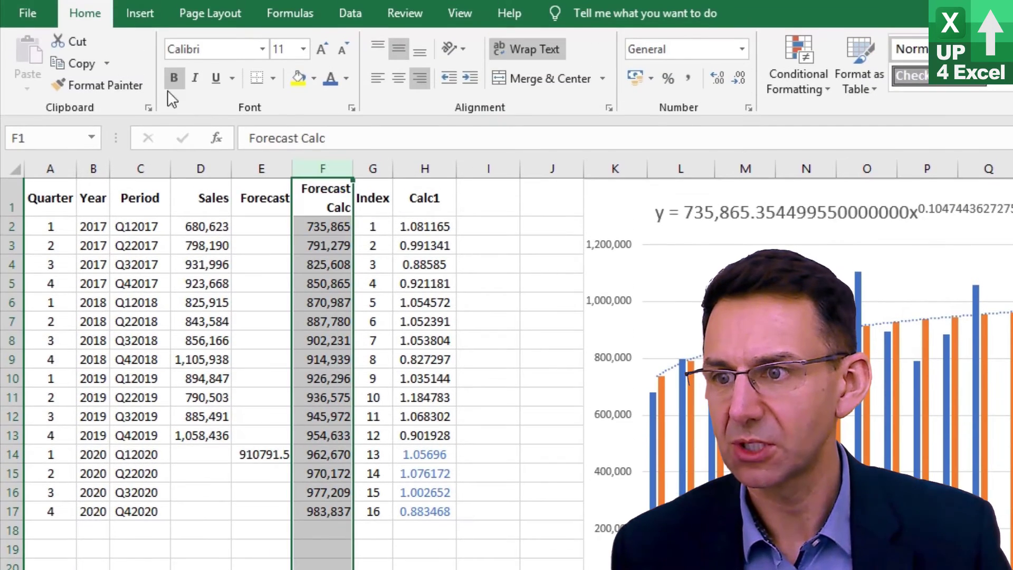
pyautogui.click(92, 84)
pyautogui.click(261, 168)
pyautogui.click(264, 454)
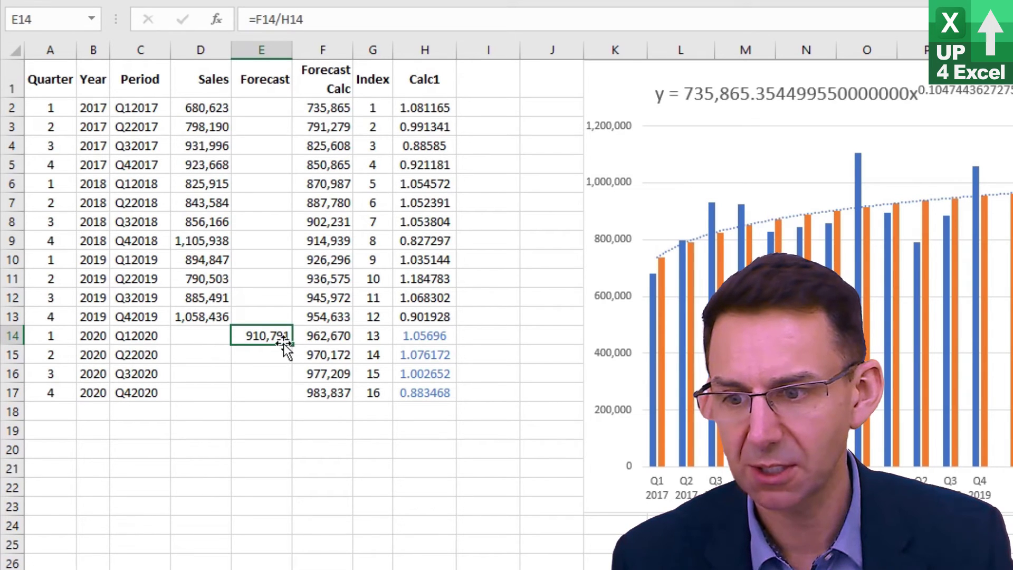
pyautogui.moveTo(289, 343); pyautogui.dragTo(289, 399)
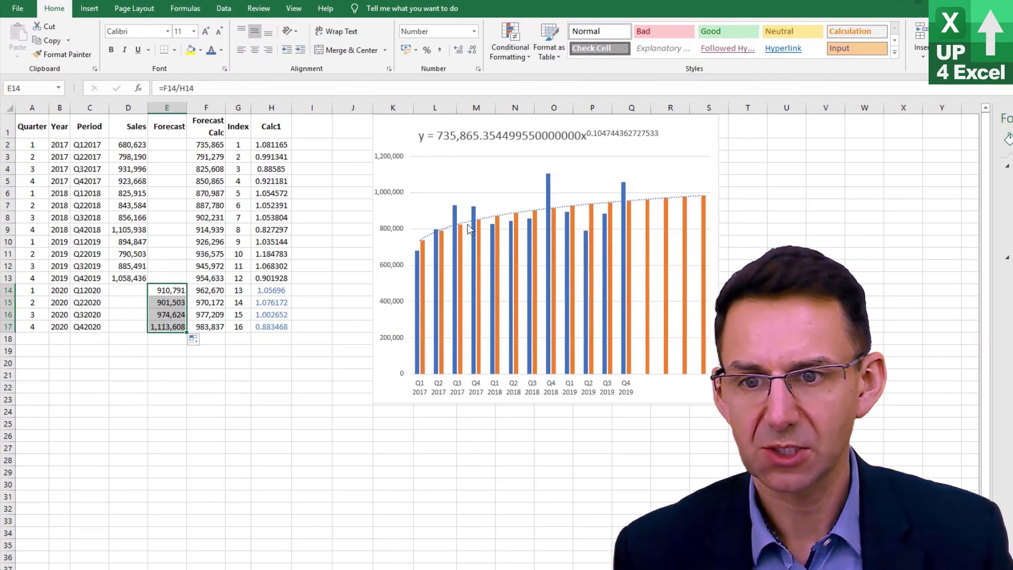
# Step: Add a Forecast series to the chart, named from its header, with values E2:E18
pyautogui.click(941, 85)
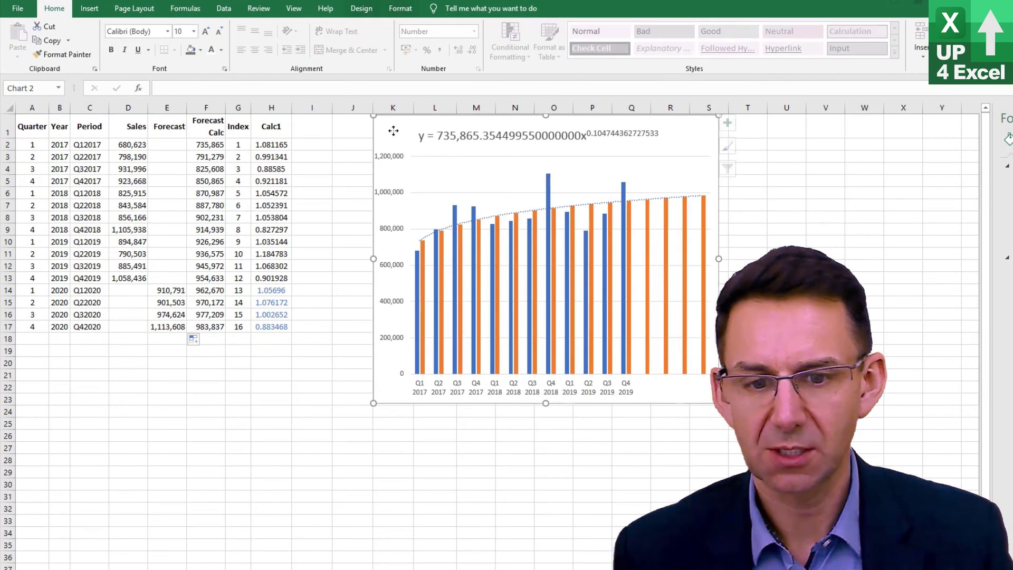
pyautogui.click(360, 10)
pyautogui.click(613, 40)
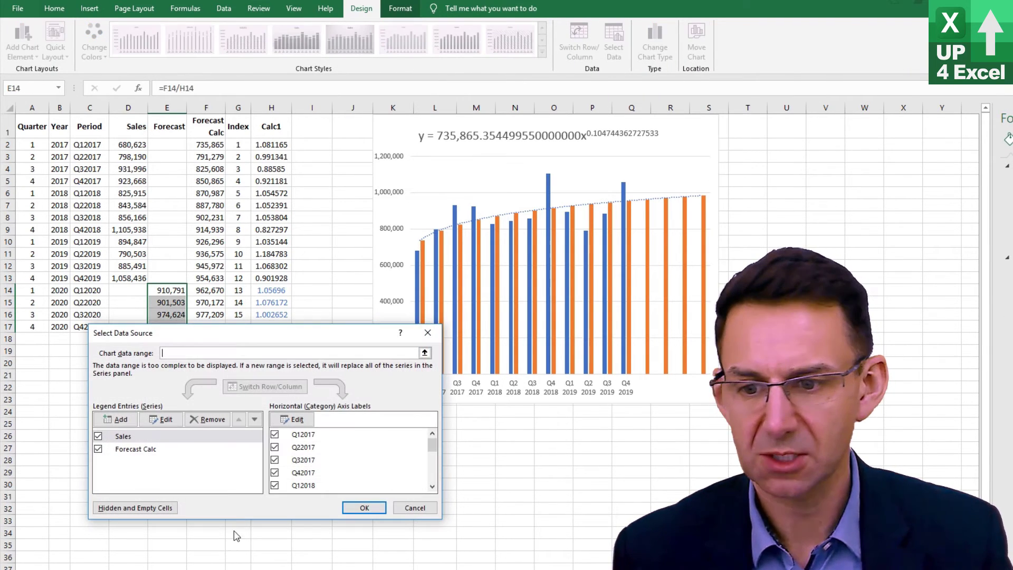
pyautogui.click(121, 420)
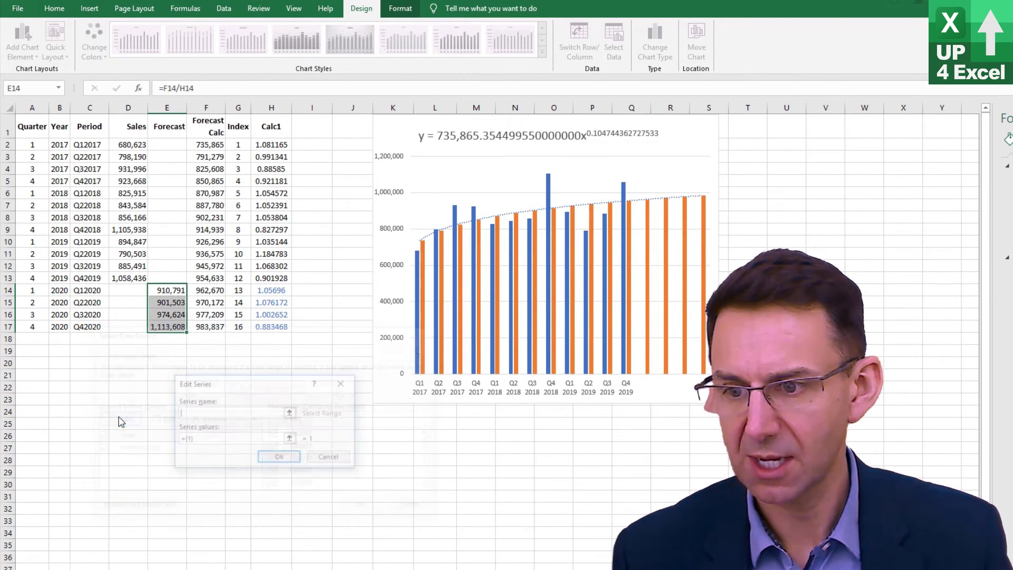
pyautogui.click(173, 132)
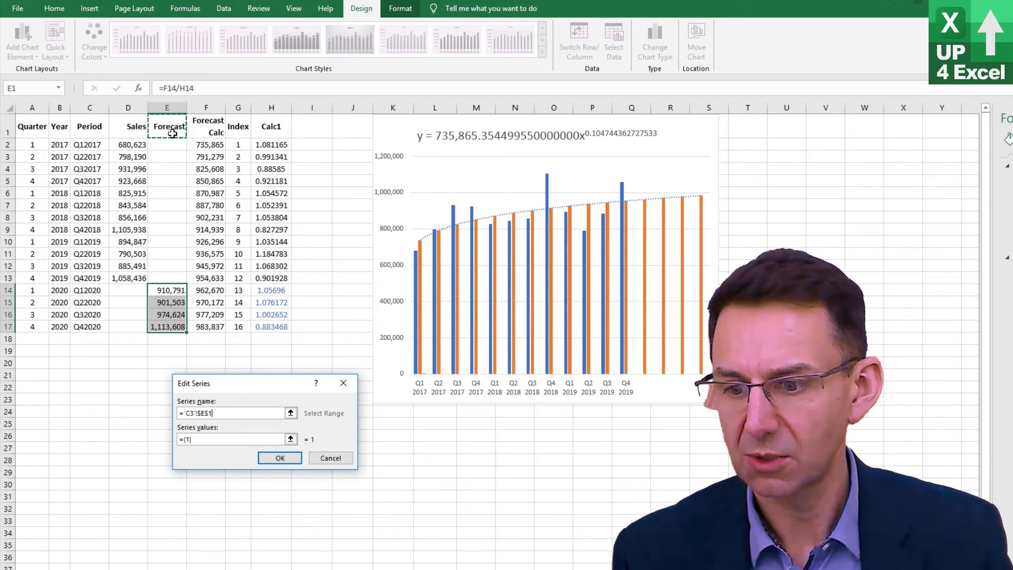
pyautogui.click(290, 439)
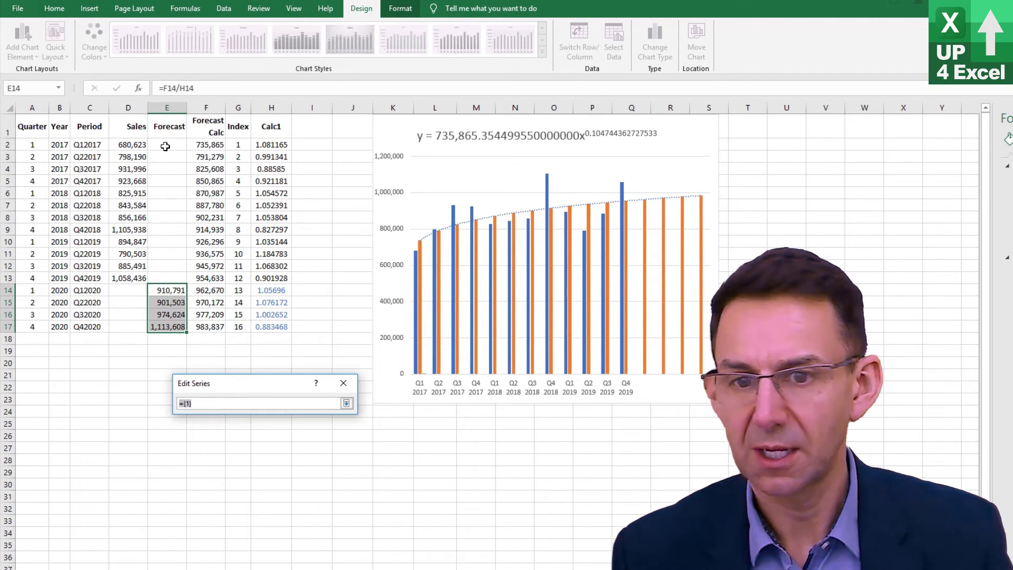
pyautogui.moveTo(165, 146); pyautogui.dragTo(175, 328)
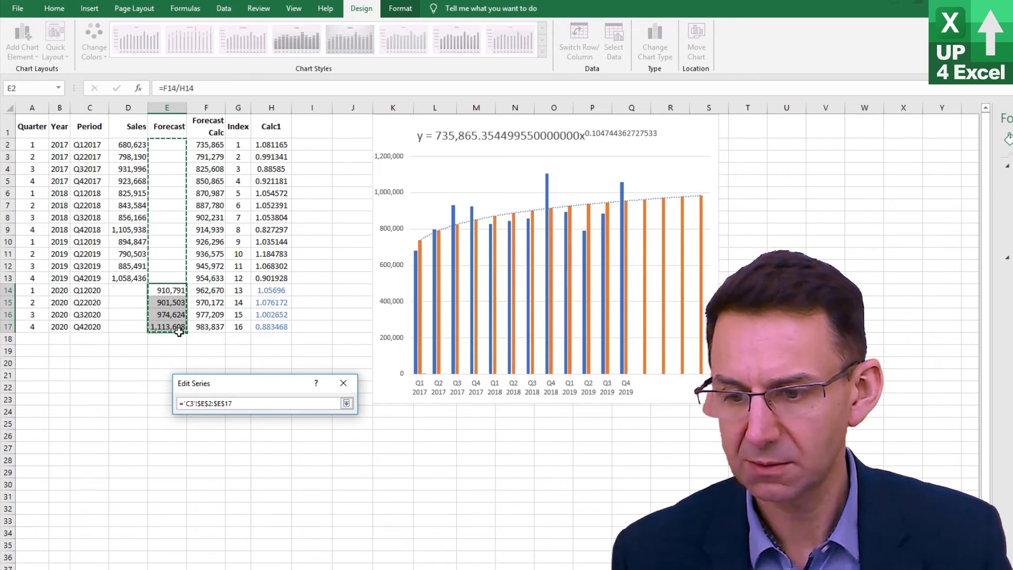
pyautogui.click(346, 403)
pyautogui.click(284, 460)
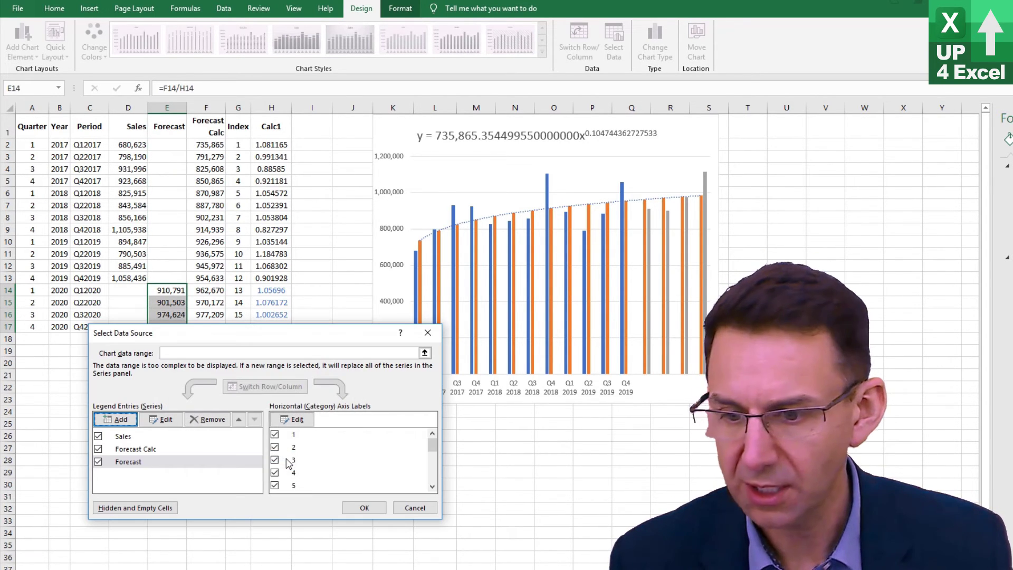
# Step: Use Period cells C2:C17 as the horizontal axis labels and apply the changes
pyautogui.click(297, 419)
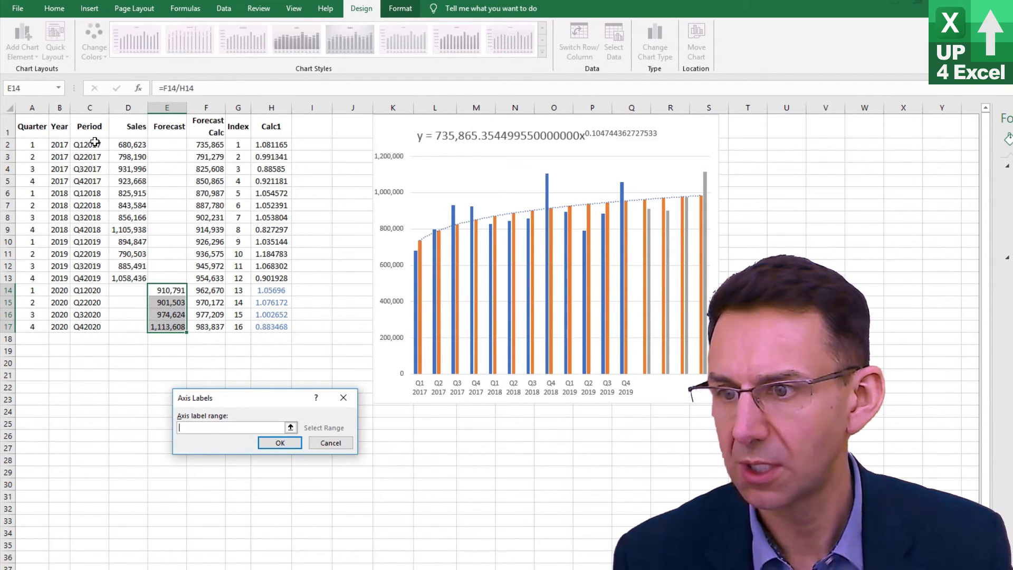
pyautogui.moveTo(94, 141); pyautogui.dragTo(91, 327)
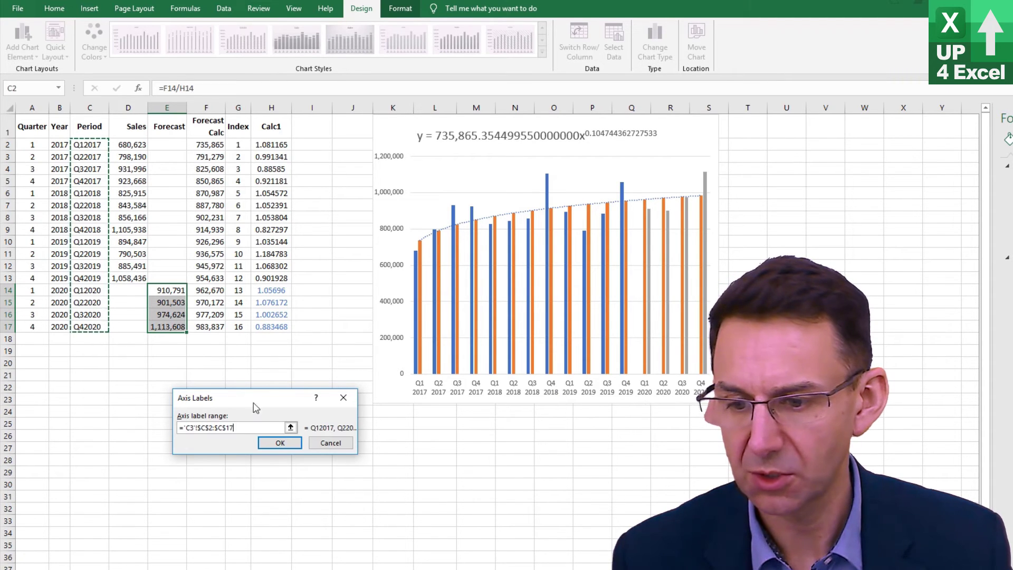
pyautogui.click(293, 447)
pyautogui.press('Return')
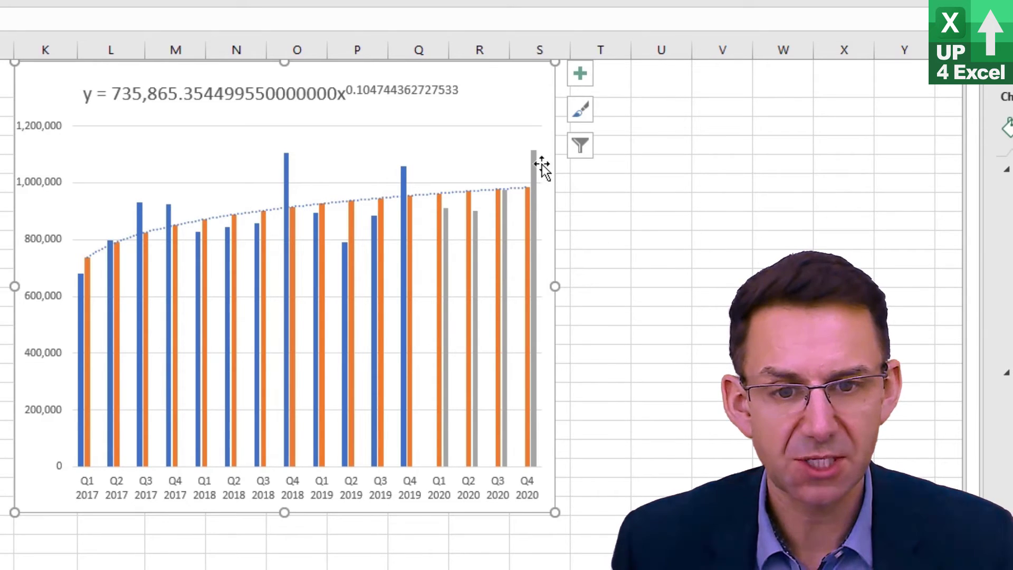
pyautogui.moveTo(534, 156)
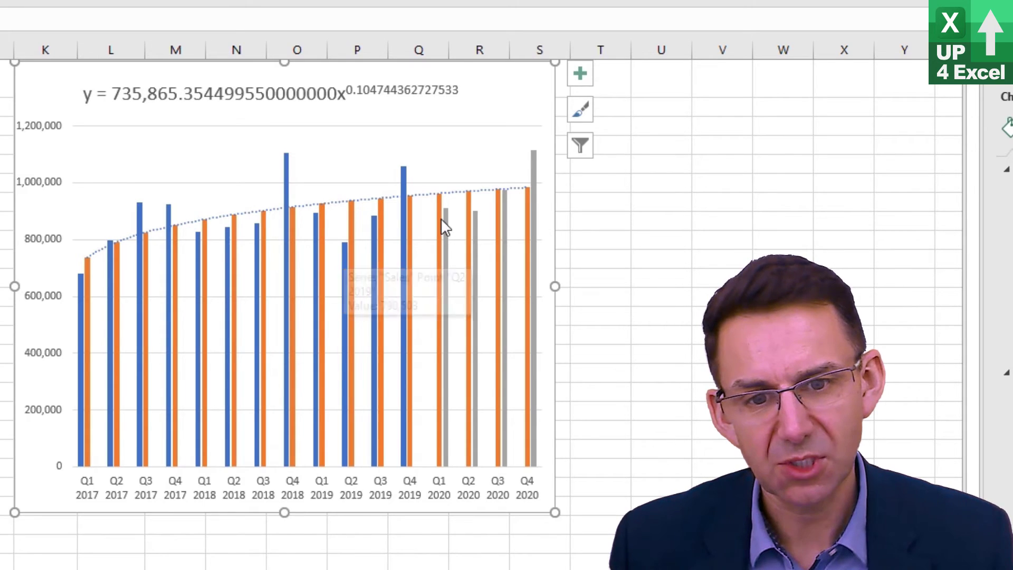
pyautogui.moveTo(460, 211)
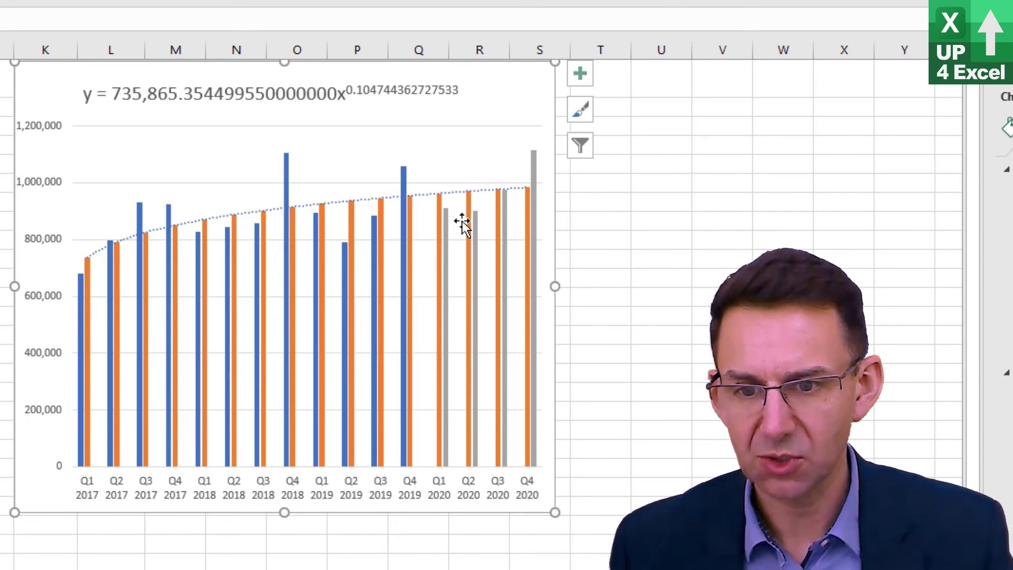
# Step: Delete the orange Forecast Calc series and set the trendline to forecast 8 periods forward
pyautogui.click(233, 225)
pyautogui.press('Delete')
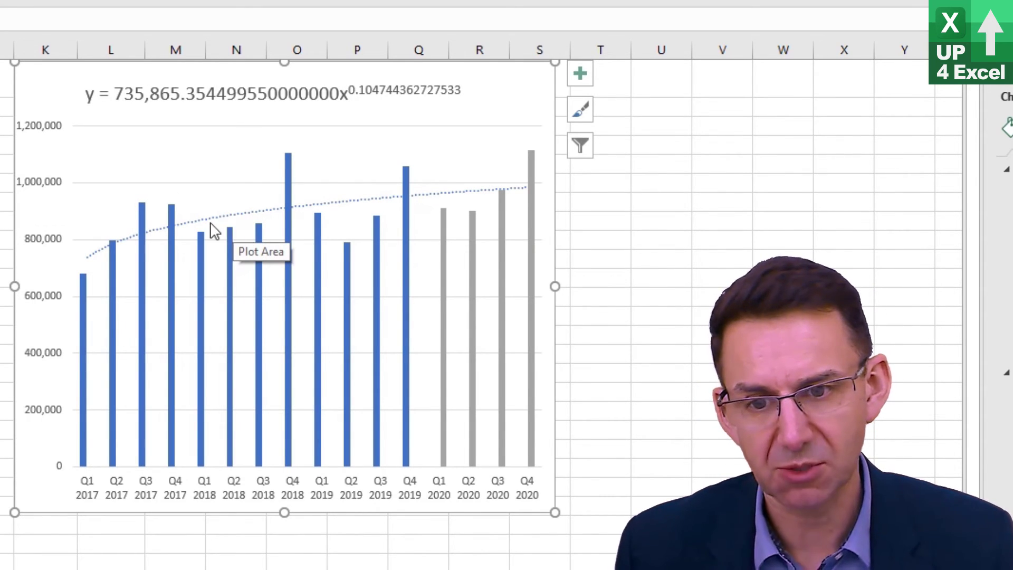
pyautogui.click(496, 190)
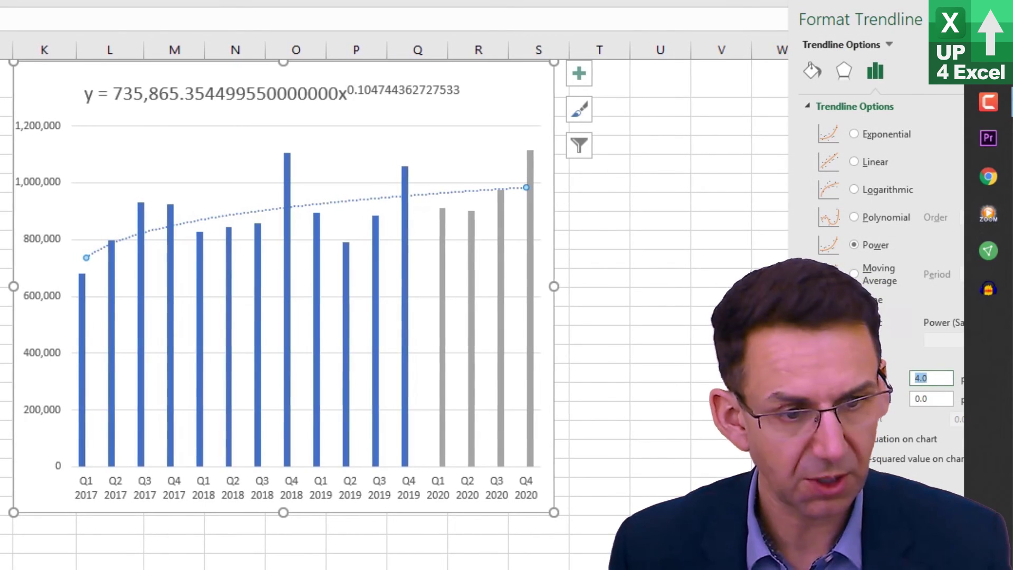
pyautogui.write('8')
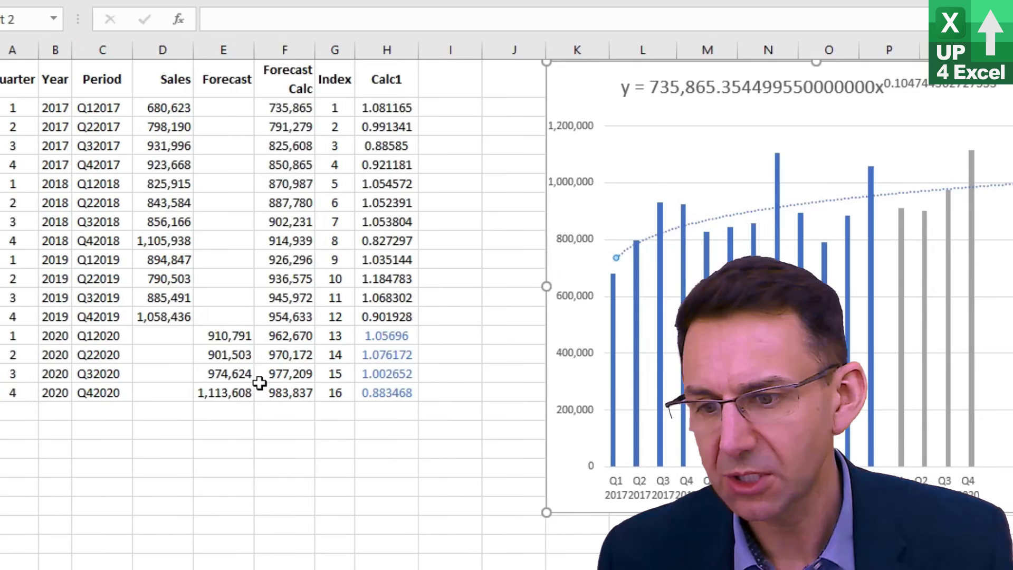
# Step: Copy the 2020 quarter and year cells A14:B17 into rows 18–21 for 2021
pyautogui.click(290, 342)
pyautogui.hotkey('ctrl', 'shift', 'Down')
pyautogui.click(289, 390)
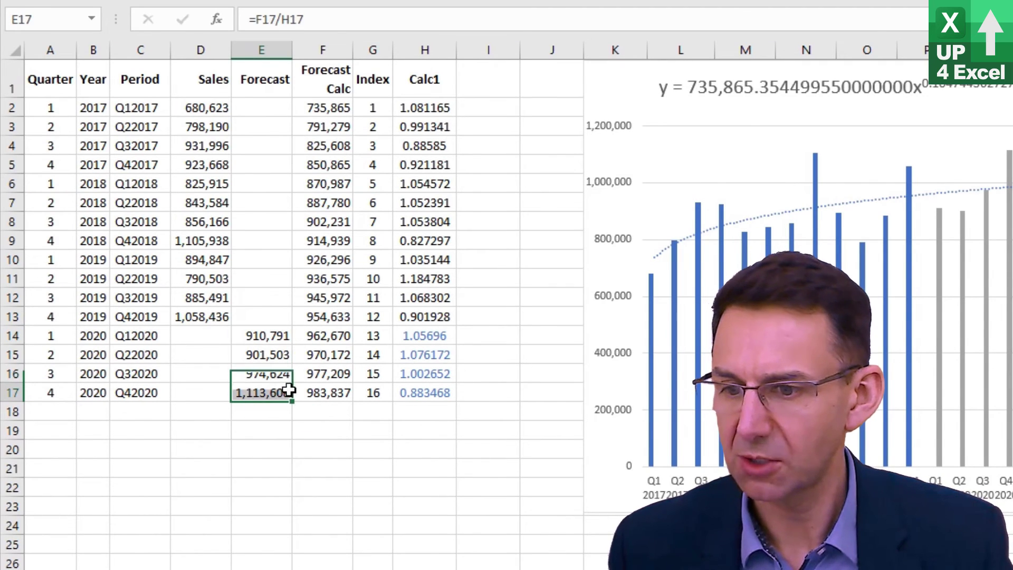
pyautogui.click(54, 397)
pyautogui.moveTo(57, 332); pyautogui.dragTo(92, 390)
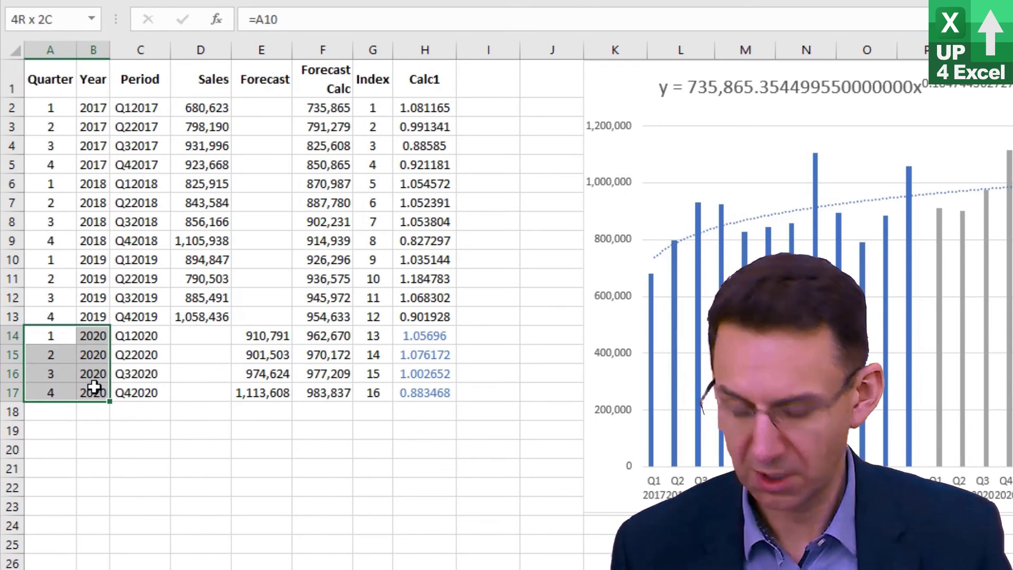
pyautogui.hotkey('ctrl', 'c')
pyautogui.click(57, 406)
pyautogui.hotkey('ctrl', 'v')
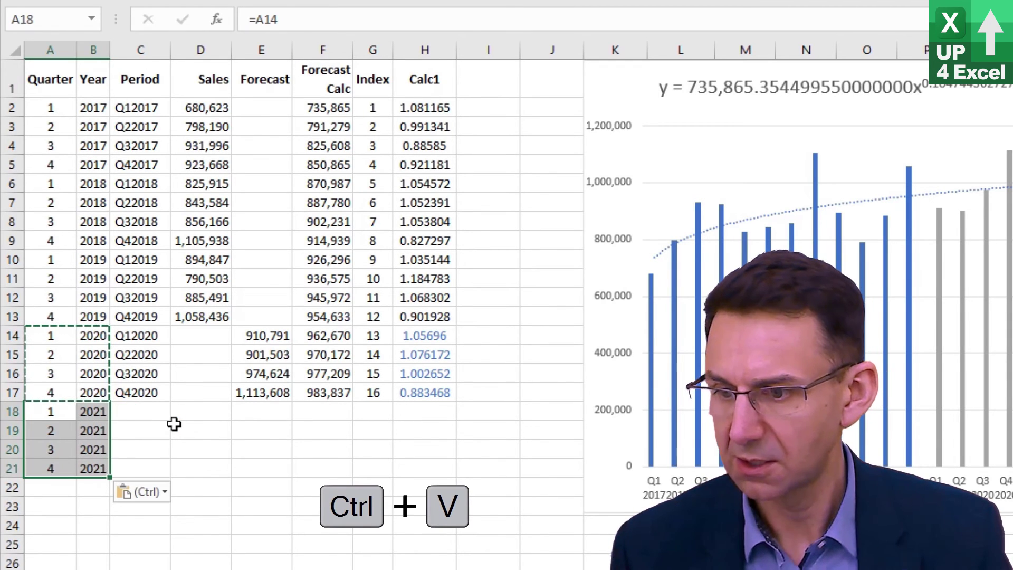
# Step: Fill the Period labels and forecast calculation formulas down to row 21
pyautogui.click(153, 391)
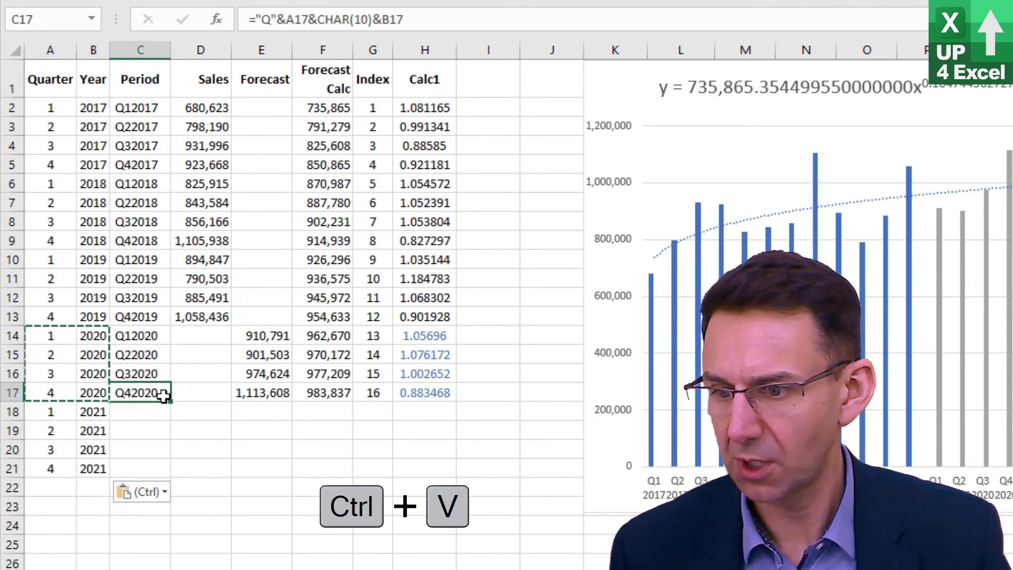
pyautogui.doubleClick(170, 402)
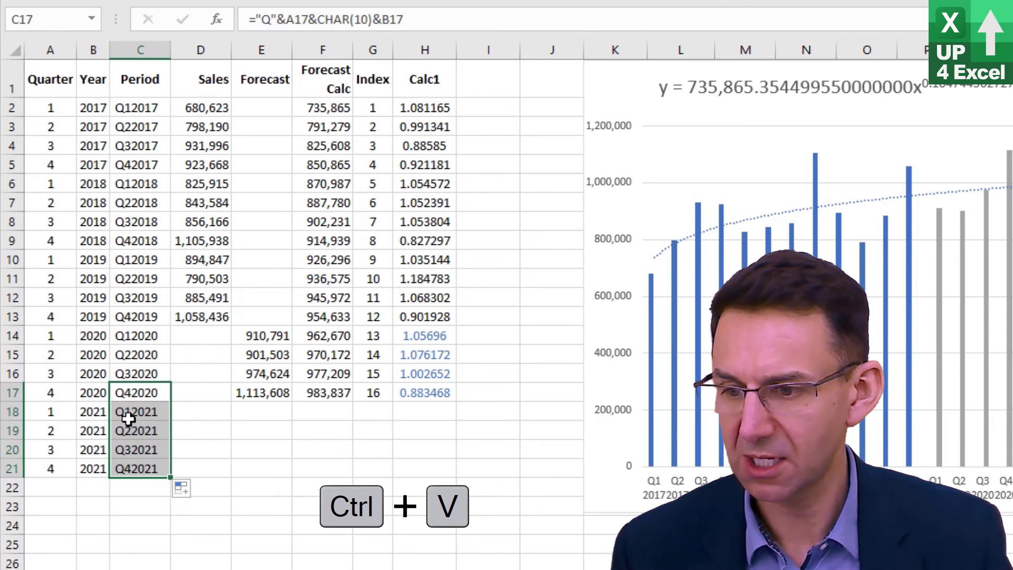
pyautogui.click(272, 393)
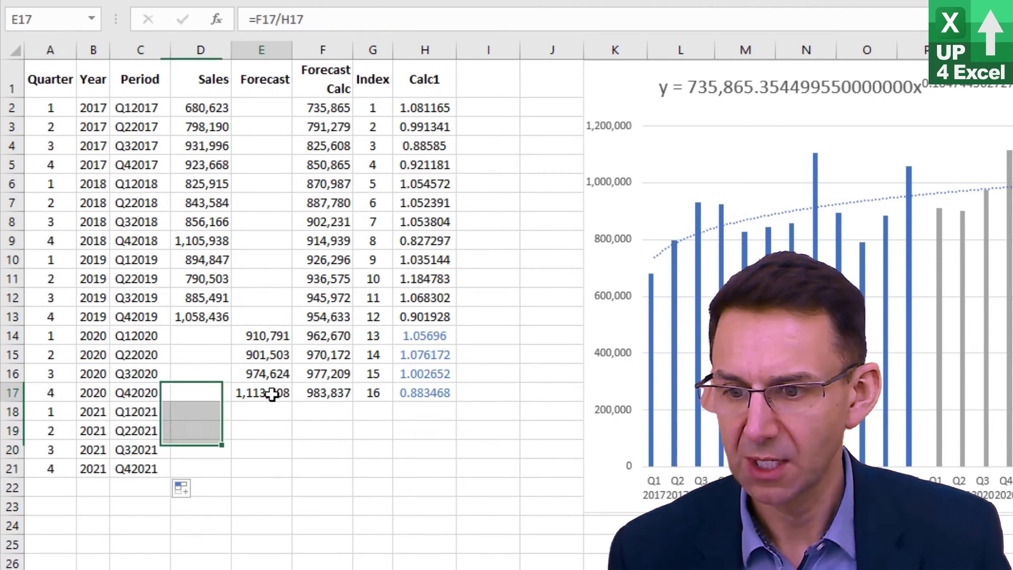
pyautogui.moveTo(289, 394); pyautogui.dragTo(438, 477)
pyautogui.click(343, 394)
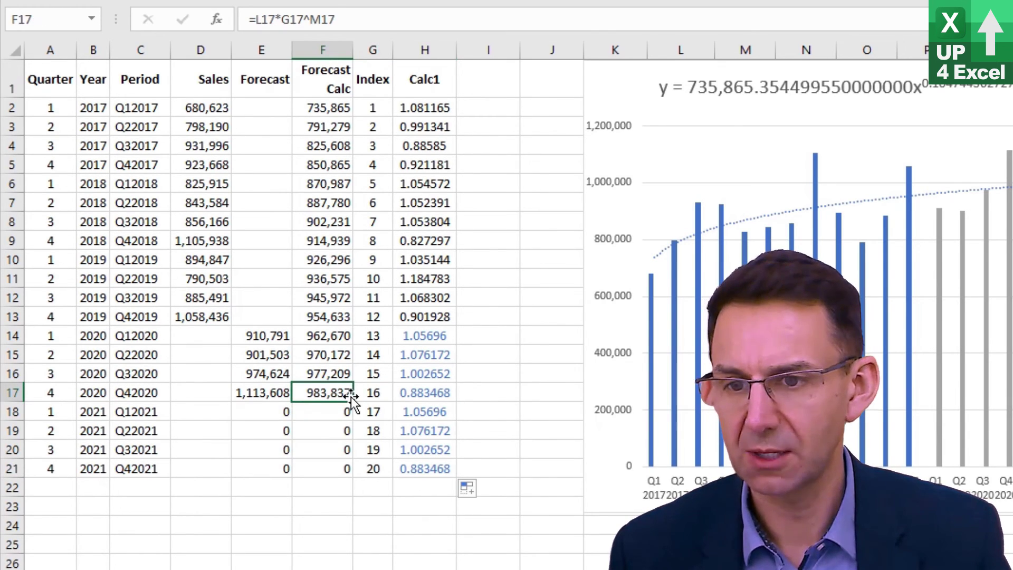
pyautogui.moveTo(351, 401); pyautogui.dragTo(348, 472)
pyautogui.click(533, 414)
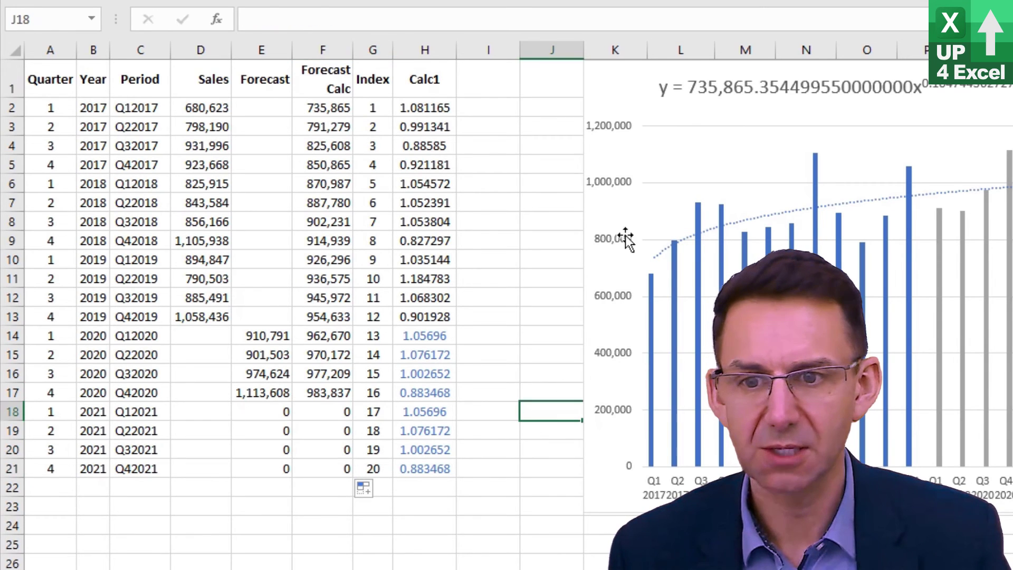
# Step: Extend the Multiple value in L17 down to row 21
pyautogui.moveTo(643, 91); pyautogui.dragTo(583, 549)
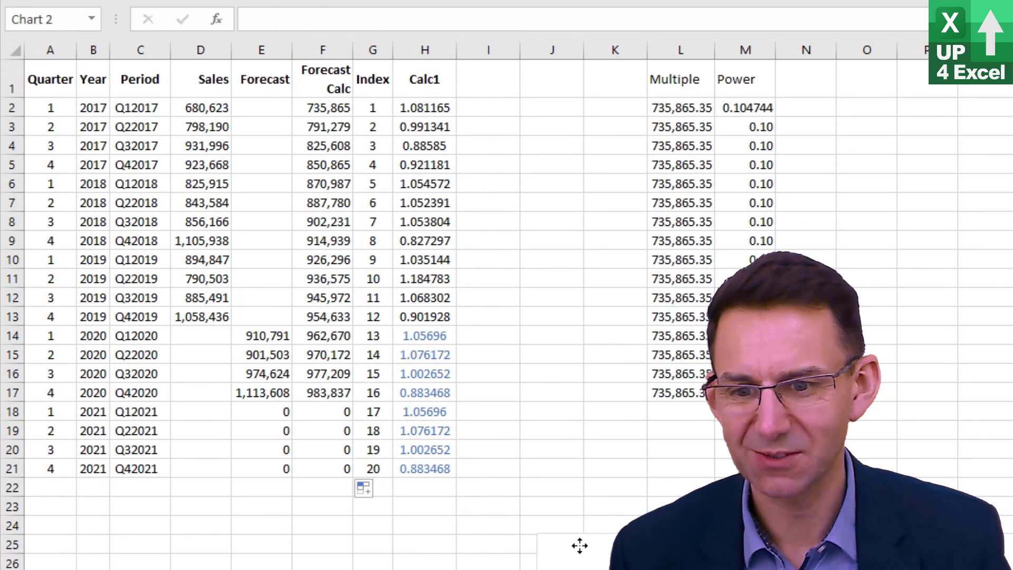
pyautogui.click(668, 393)
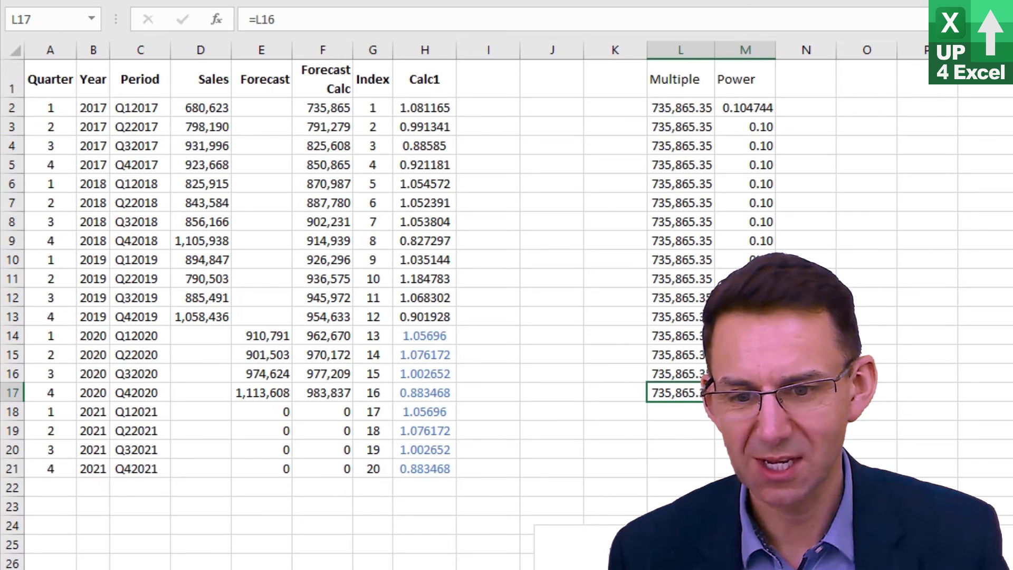
pyautogui.moveTo(714, 402); pyautogui.dragTo(714, 473)
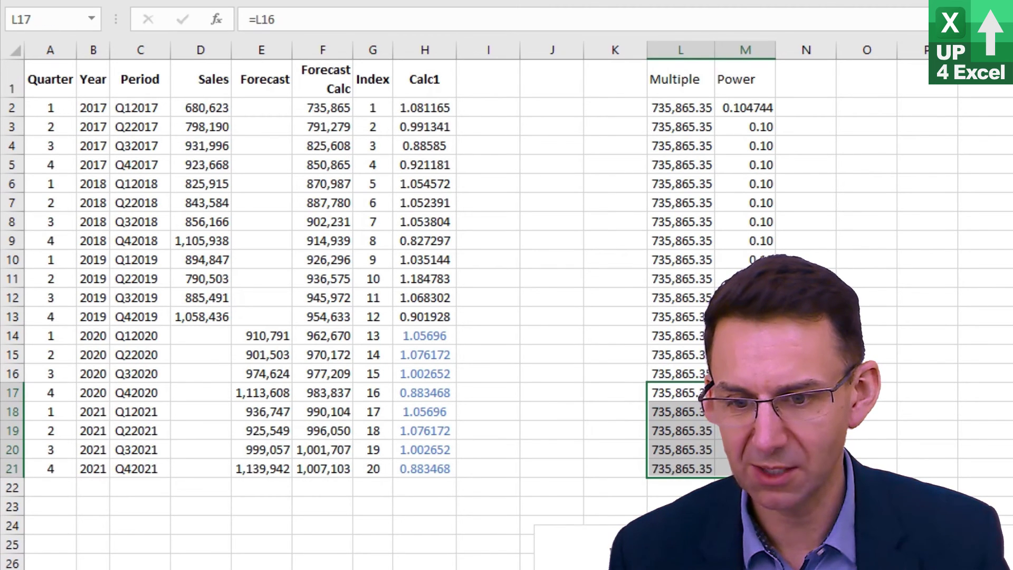
pyautogui.moveTo(574, 543); pyautogui.dragTo(545, 114)
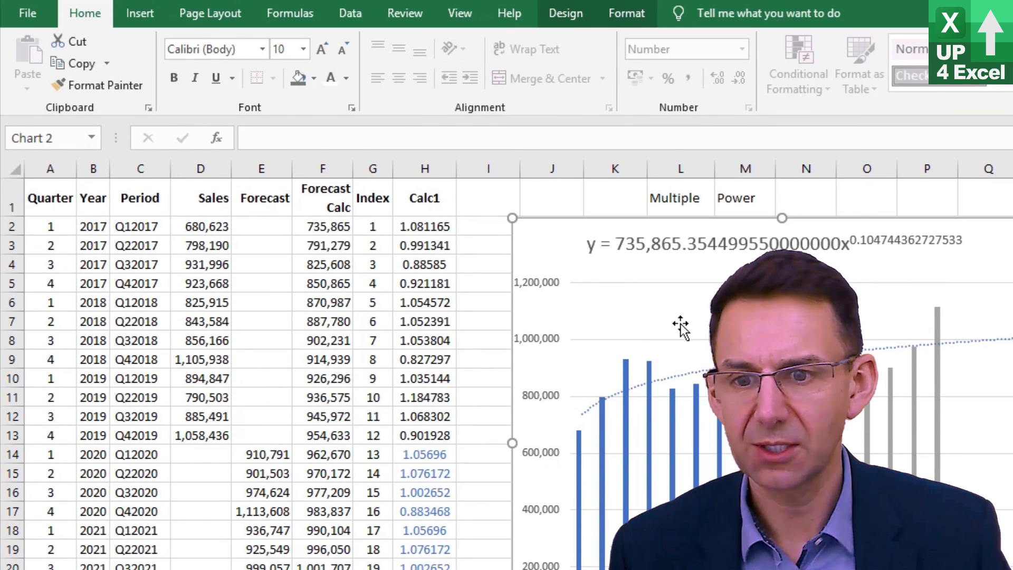
# Step: Change the chart's data range to C1:E21
pyautogui.click(680, 327)
pyautogui.click(625, 13)
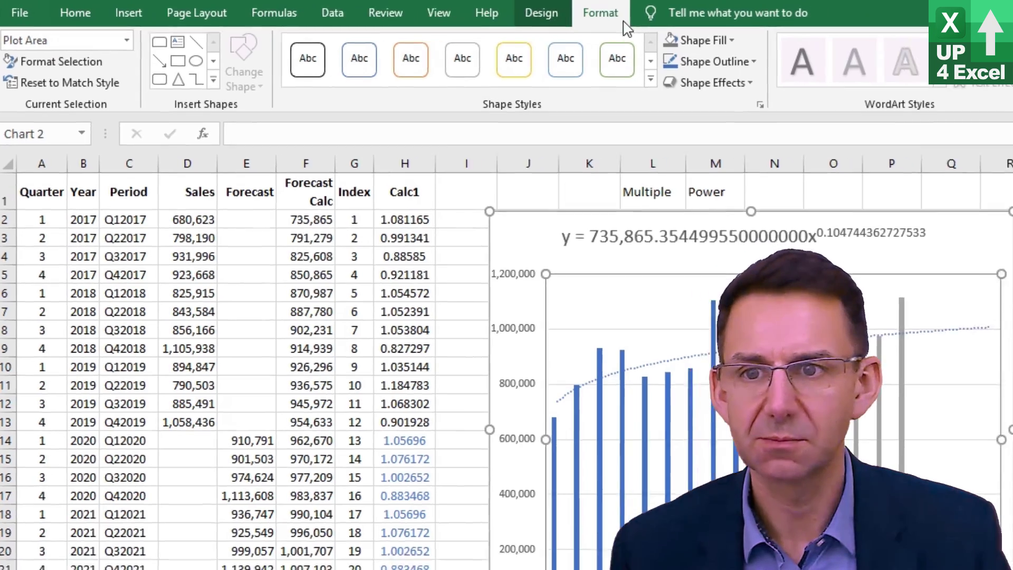
pyautogui.click(565, 14)
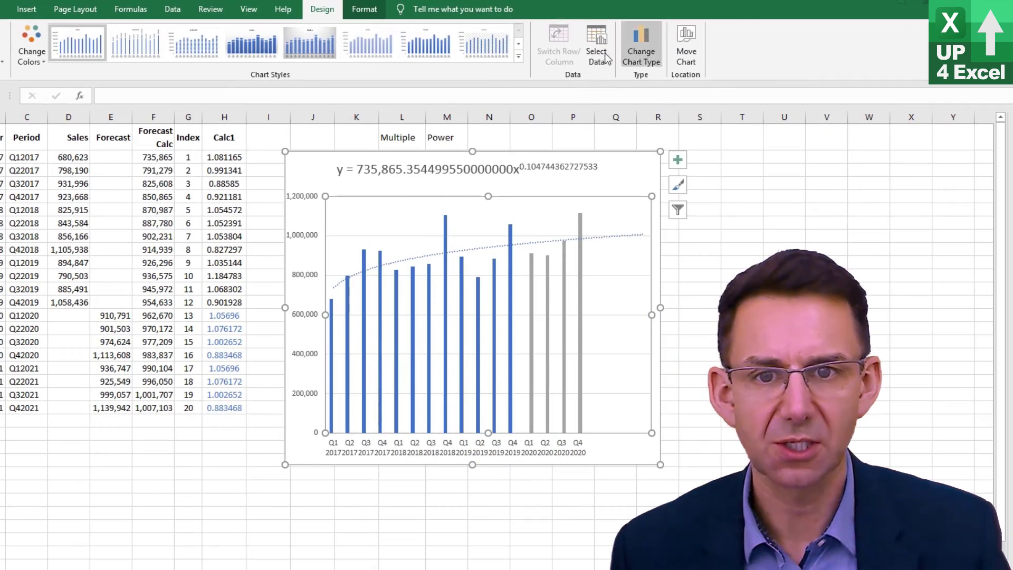
pyautogui.click(603, 43)
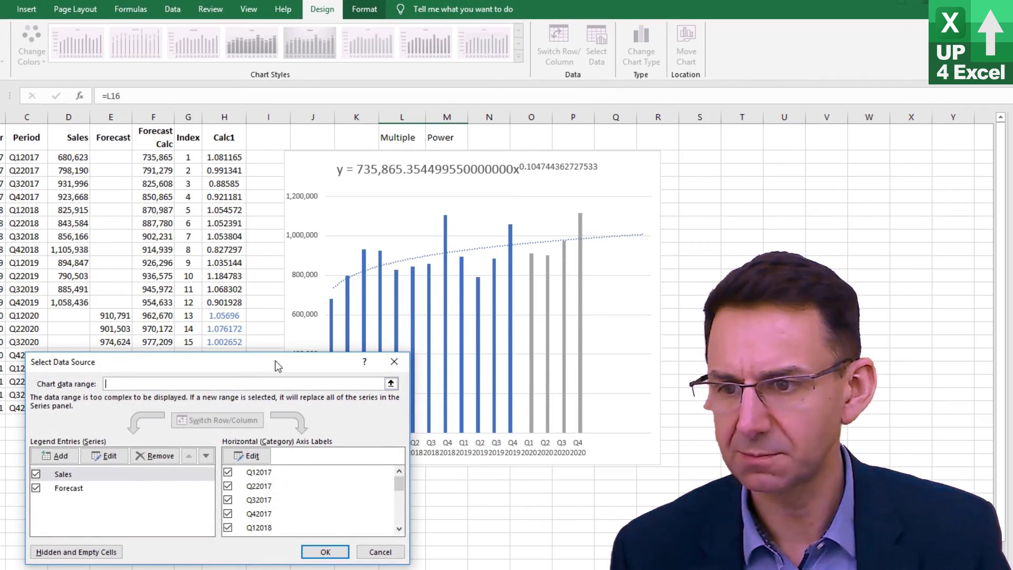
pyautogui.moveTo(264, 358); pyautogui.dragTo(601, 247)
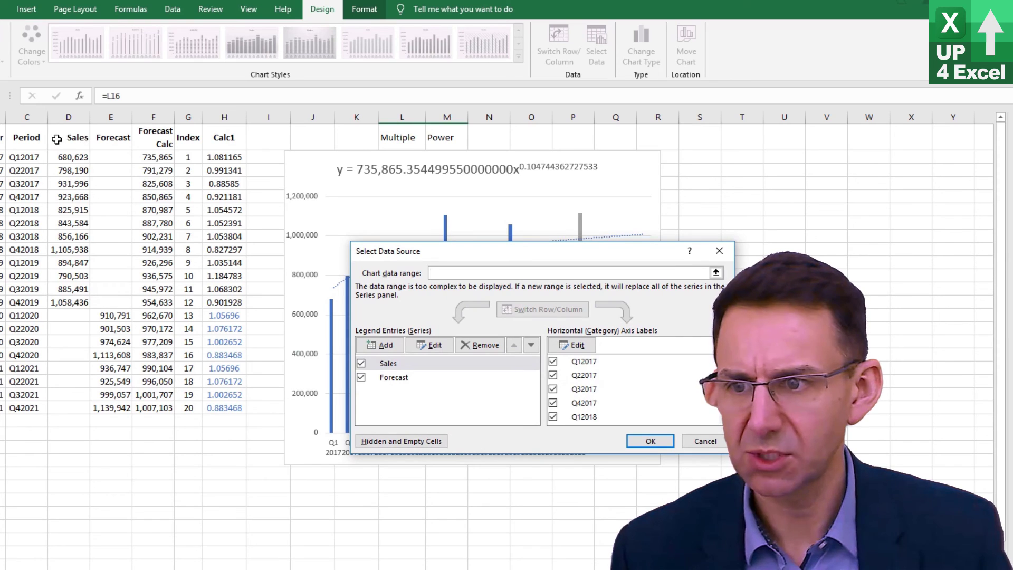
pyautogui.moveTo(56, 139); pyautogui.dragTo(154, 408)
pyautogui.moveTo(26, 136); pyautogui.dragTo(103, 410)
pyautogui.click(655, 439)
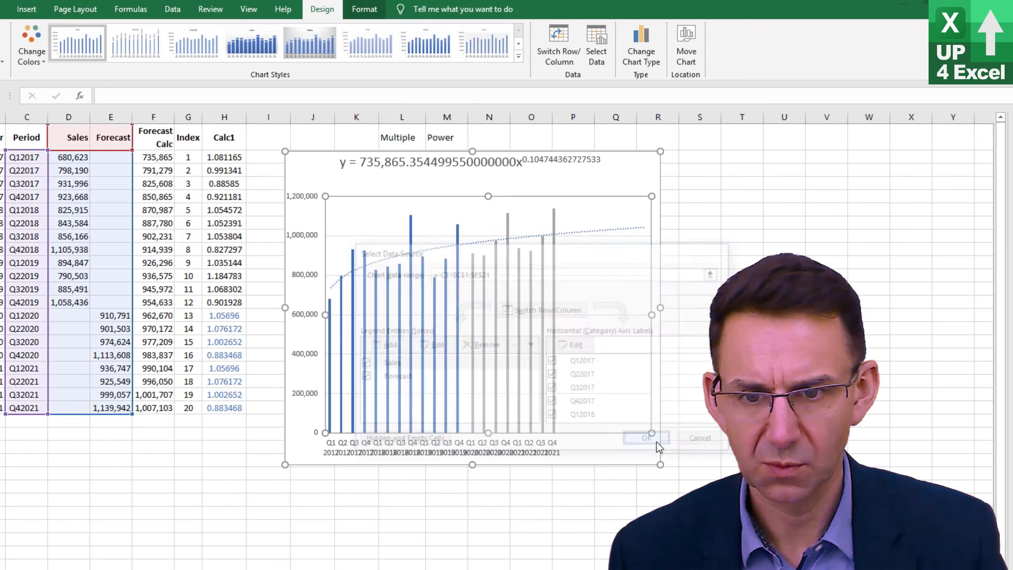
# Step: Delete the trendline and widen the chart so the bars spread out
pyautogui.click(595, 232)
pyautogui.press('Delete')
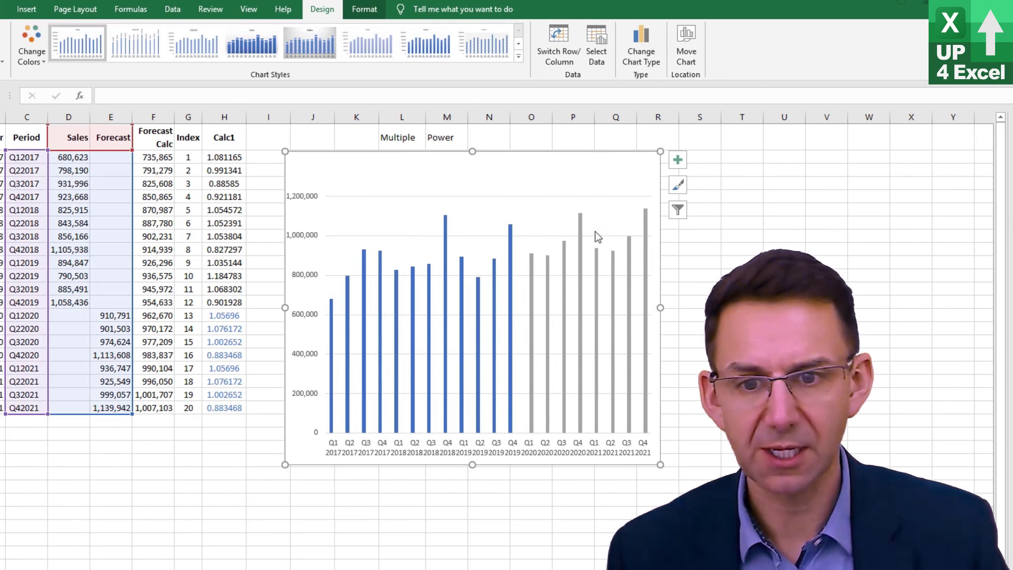
pyautogui.moveTo(660, 307); pyautogui.dragTo(712, 307)
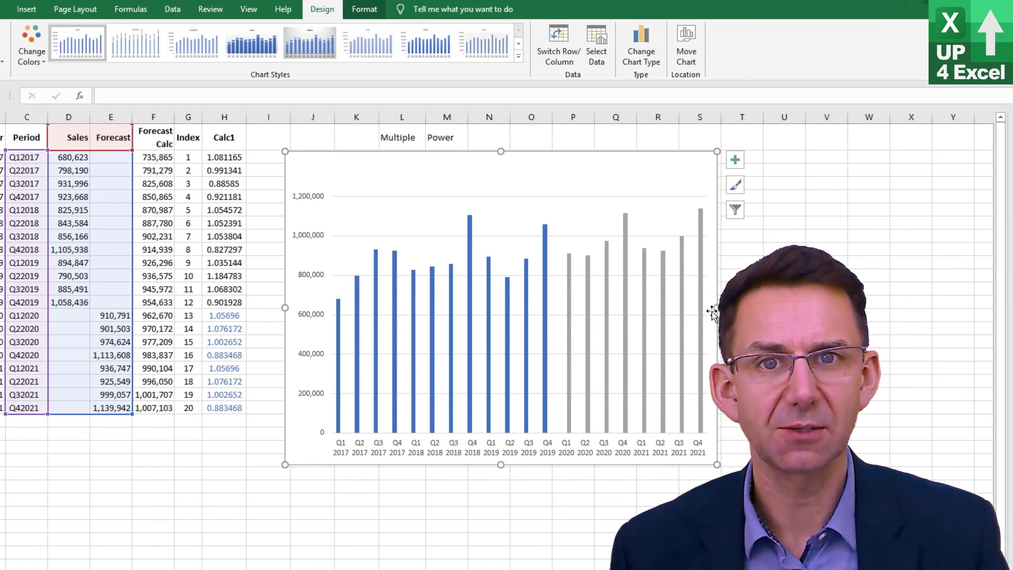